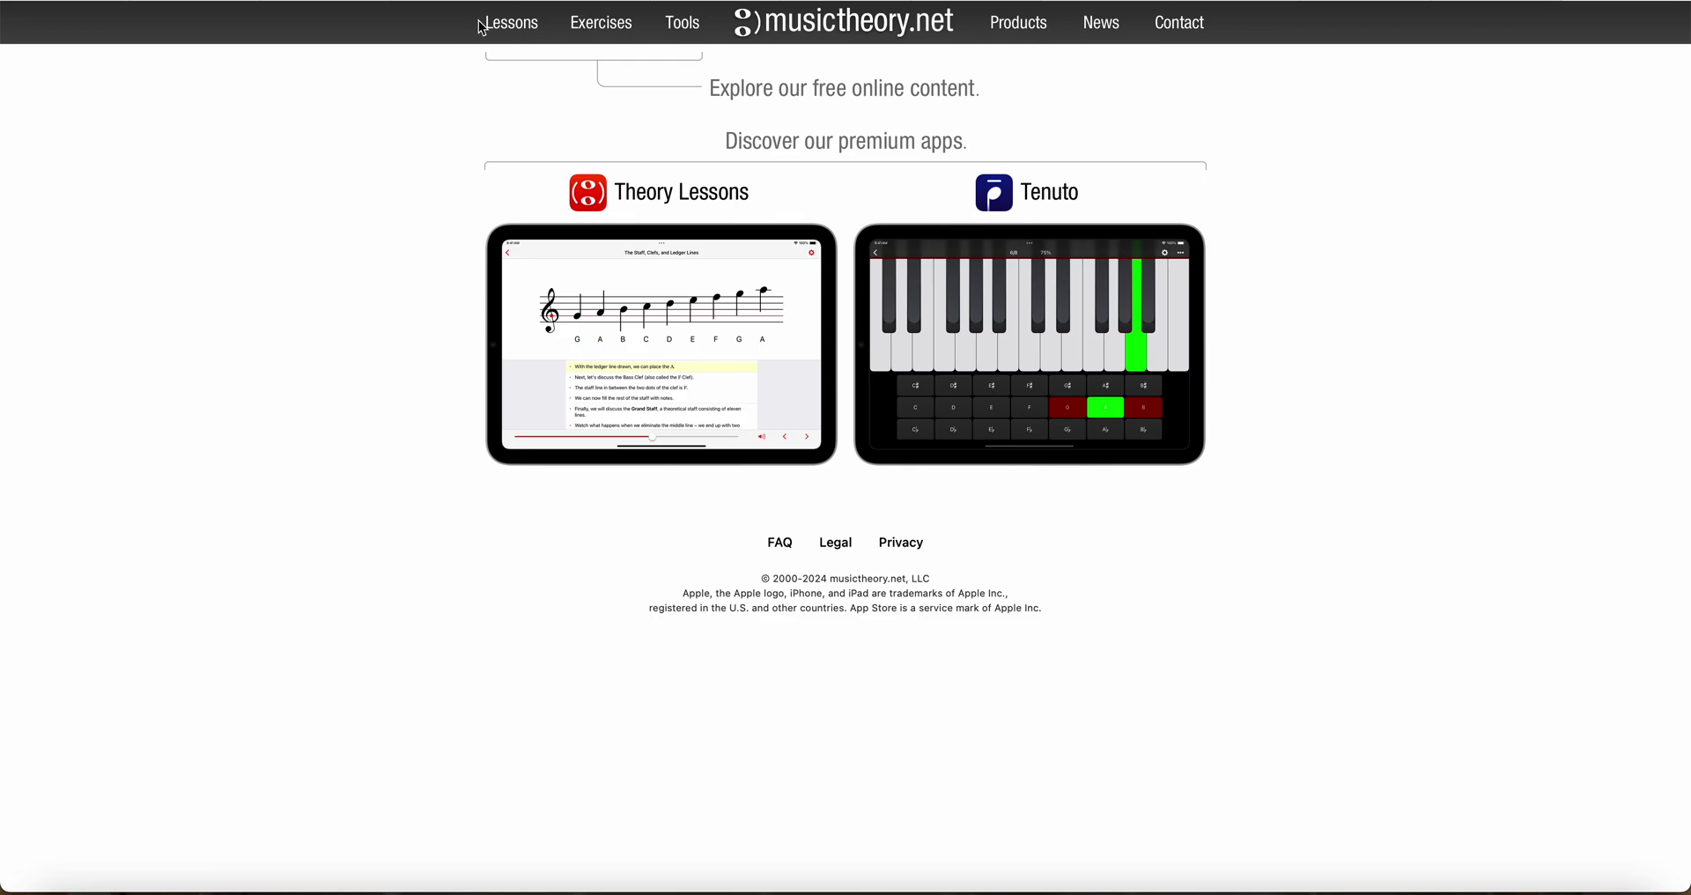
View the site's lessons list and open the Note Identification exercise from the exercises list.
{"action": "left_click", "coordinate": [518, 25]}
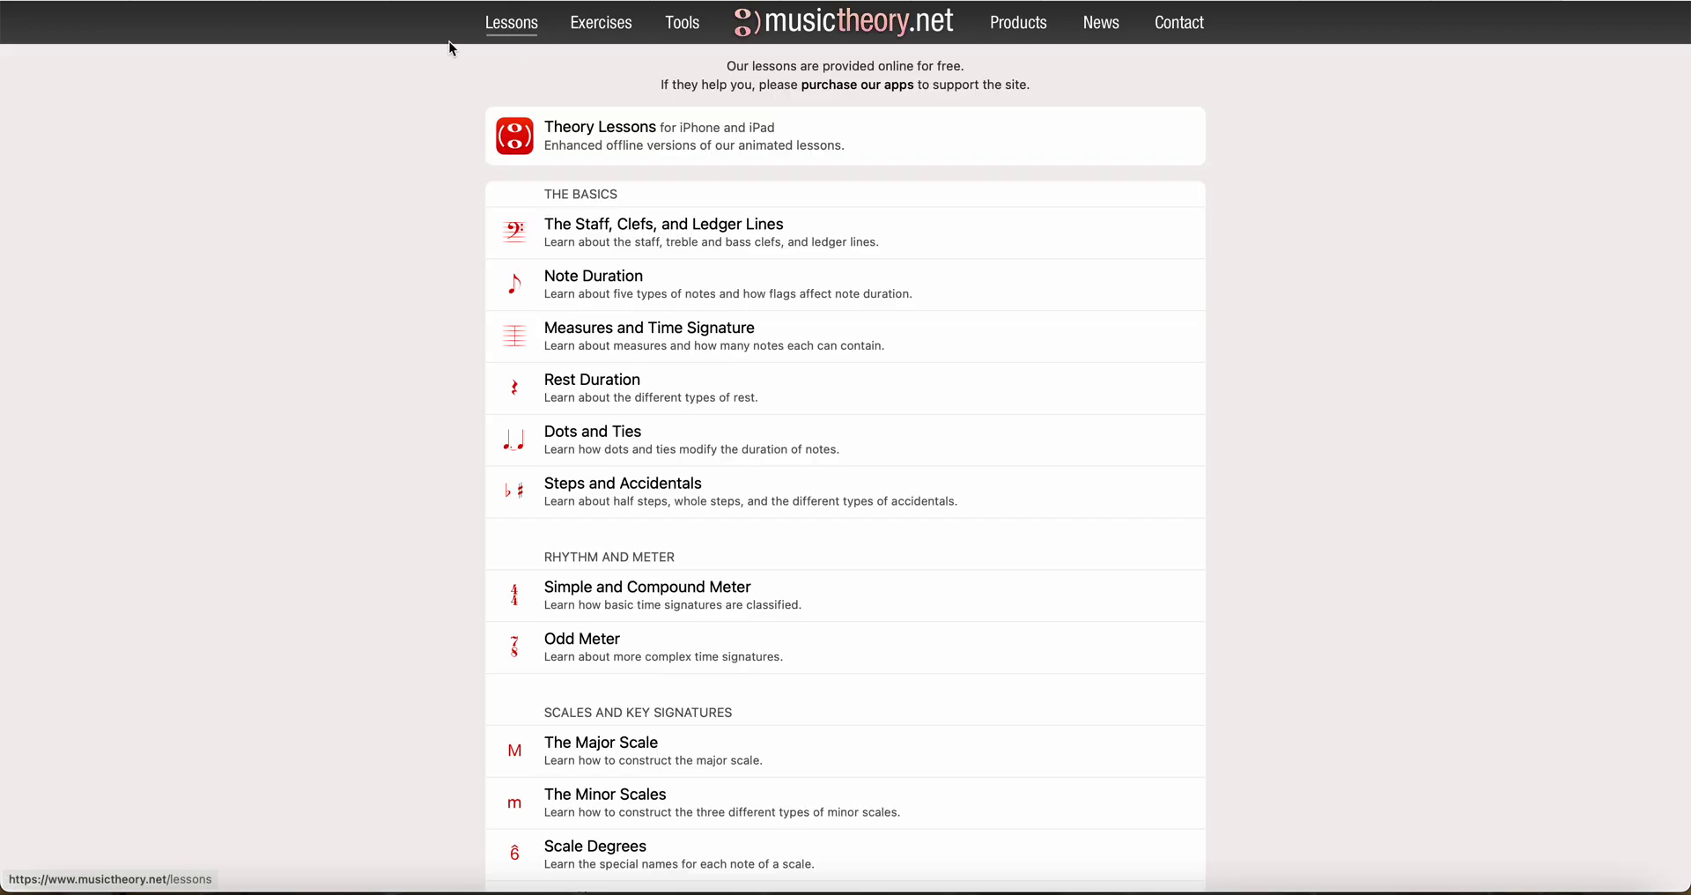
{"action": "left_click", "coordinate": [587, 35]}
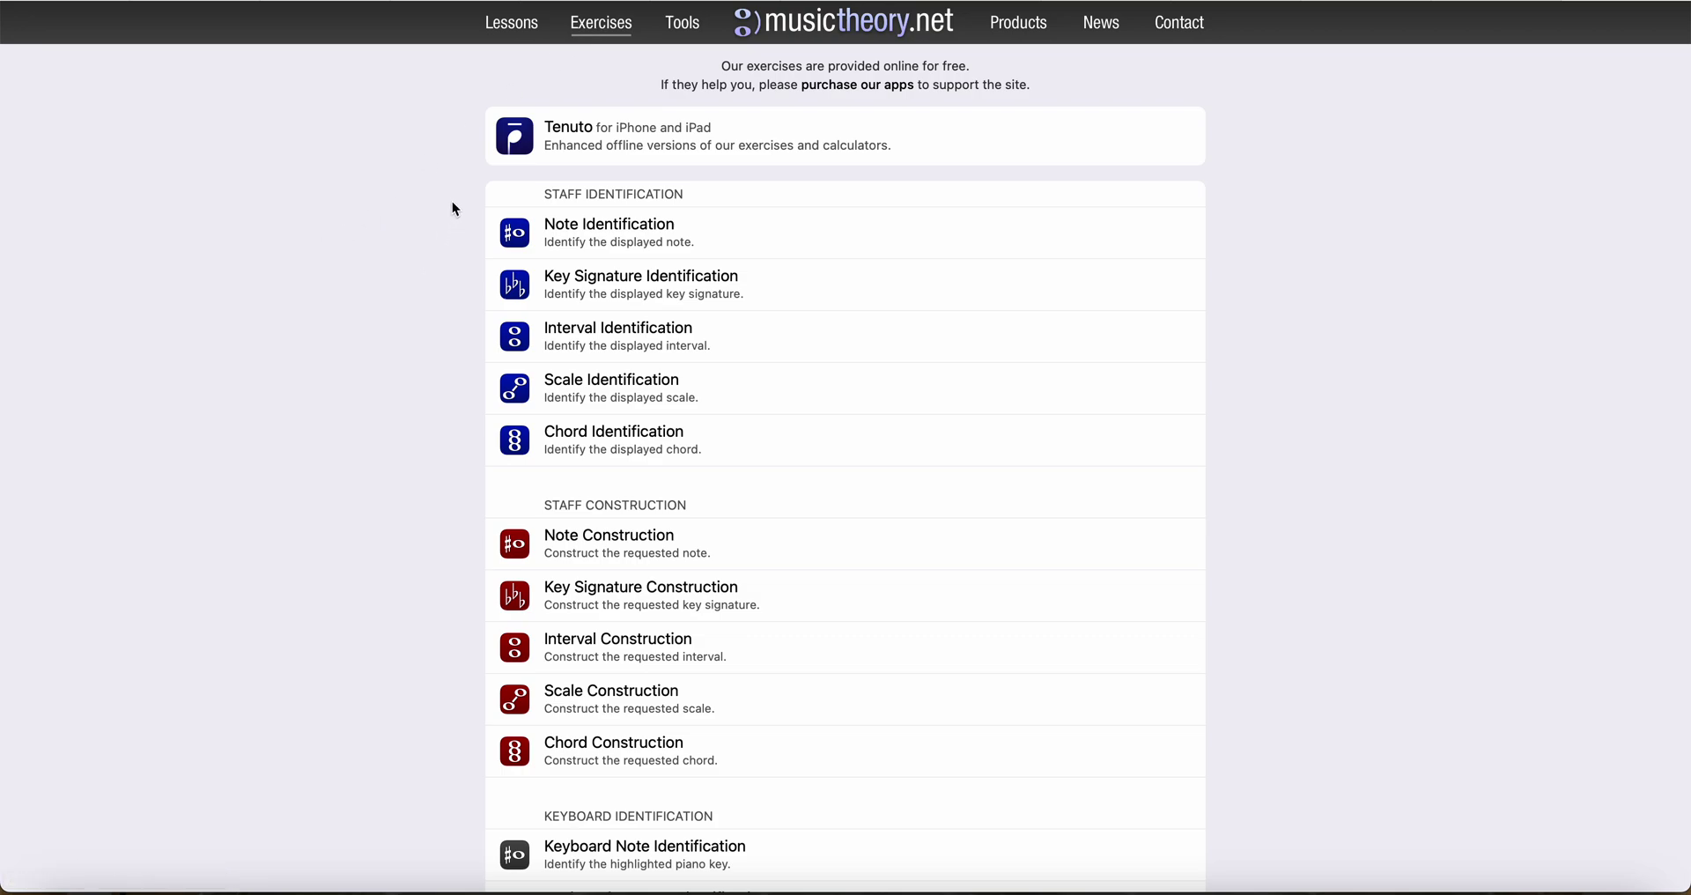
{"action": "scroll", "coordinate": [452, 203], "scroll_direction": "down", "scroll_amount": 2}
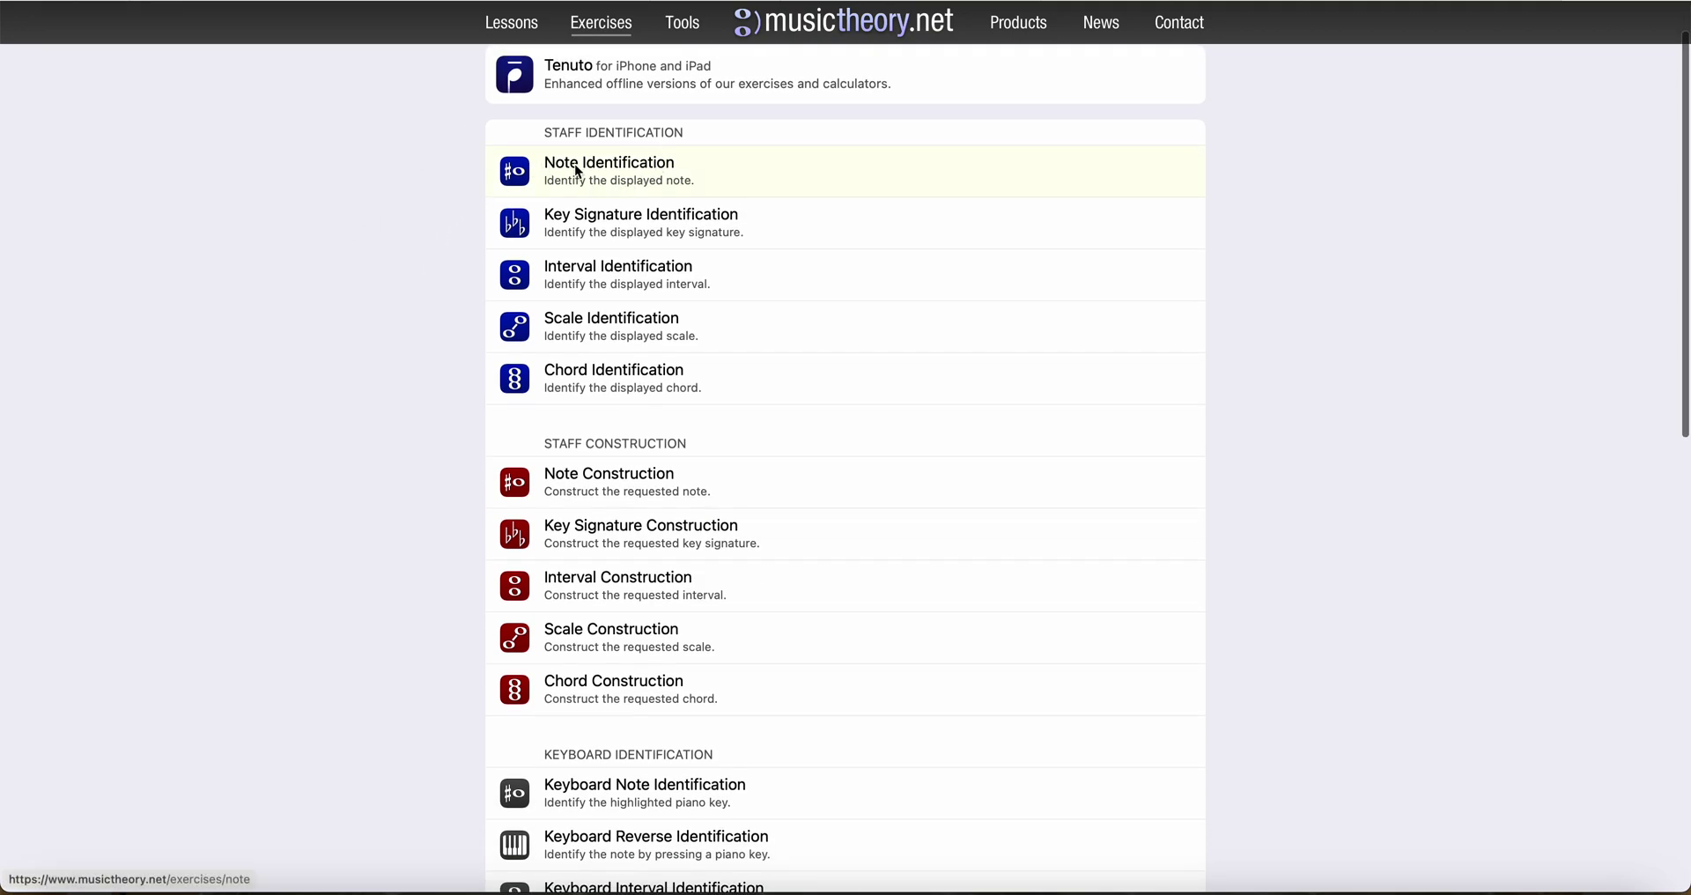
{"action": "left_click", "coordinate": [710, 174]}
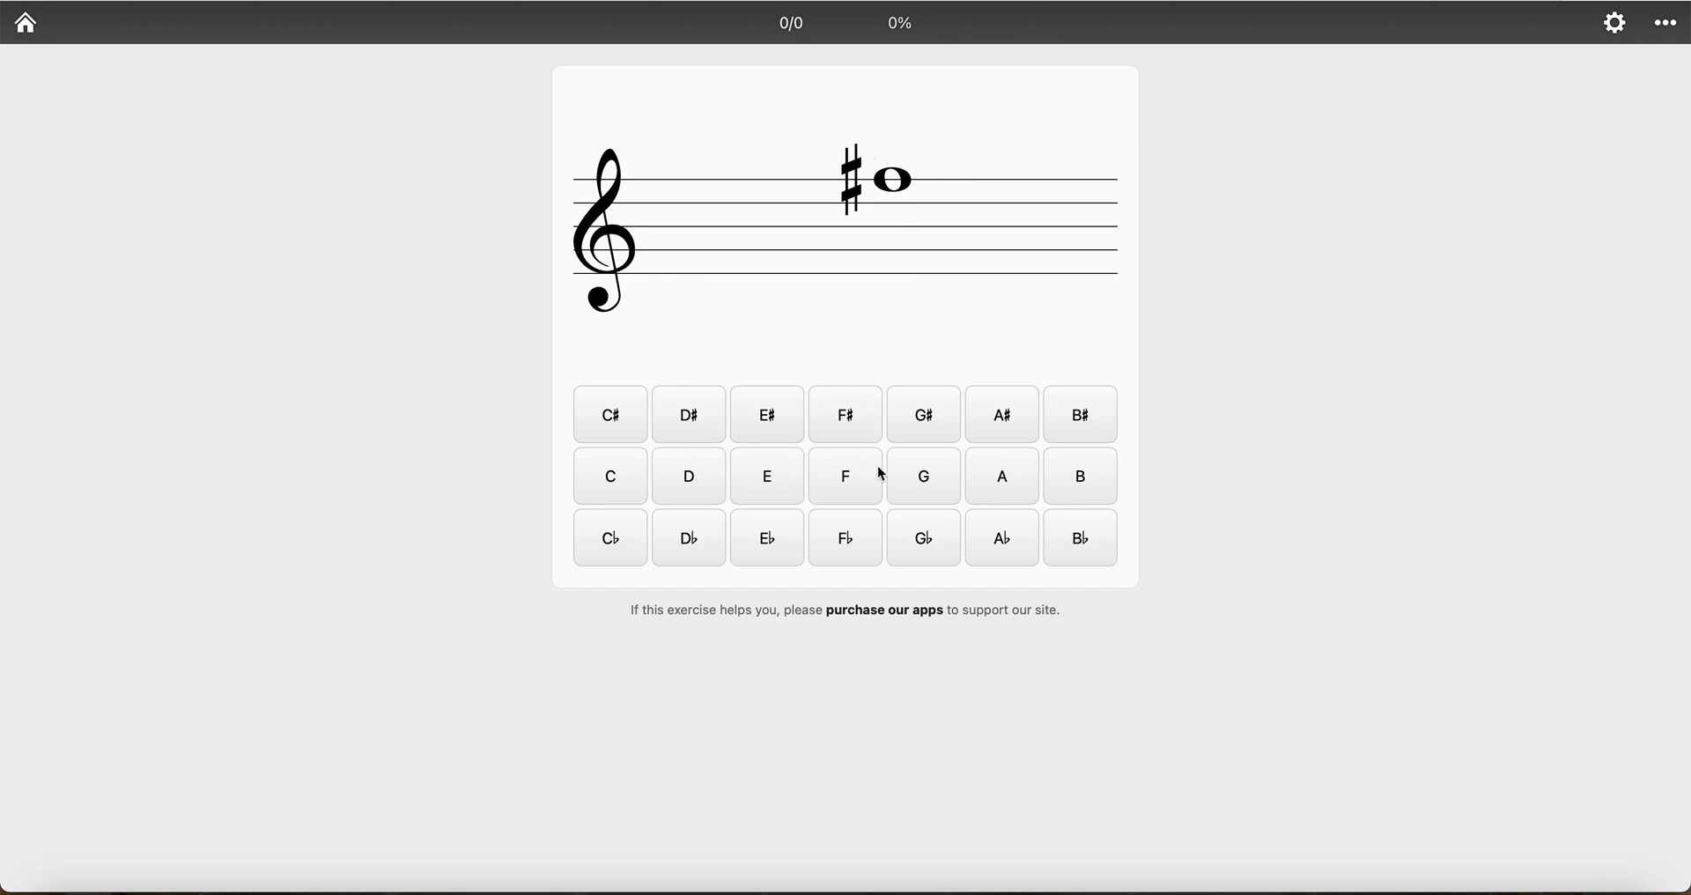
Open the exercise's customization settings and examine the available clef options.
{"action": "left_click", "coordinate": [1615, 27]}
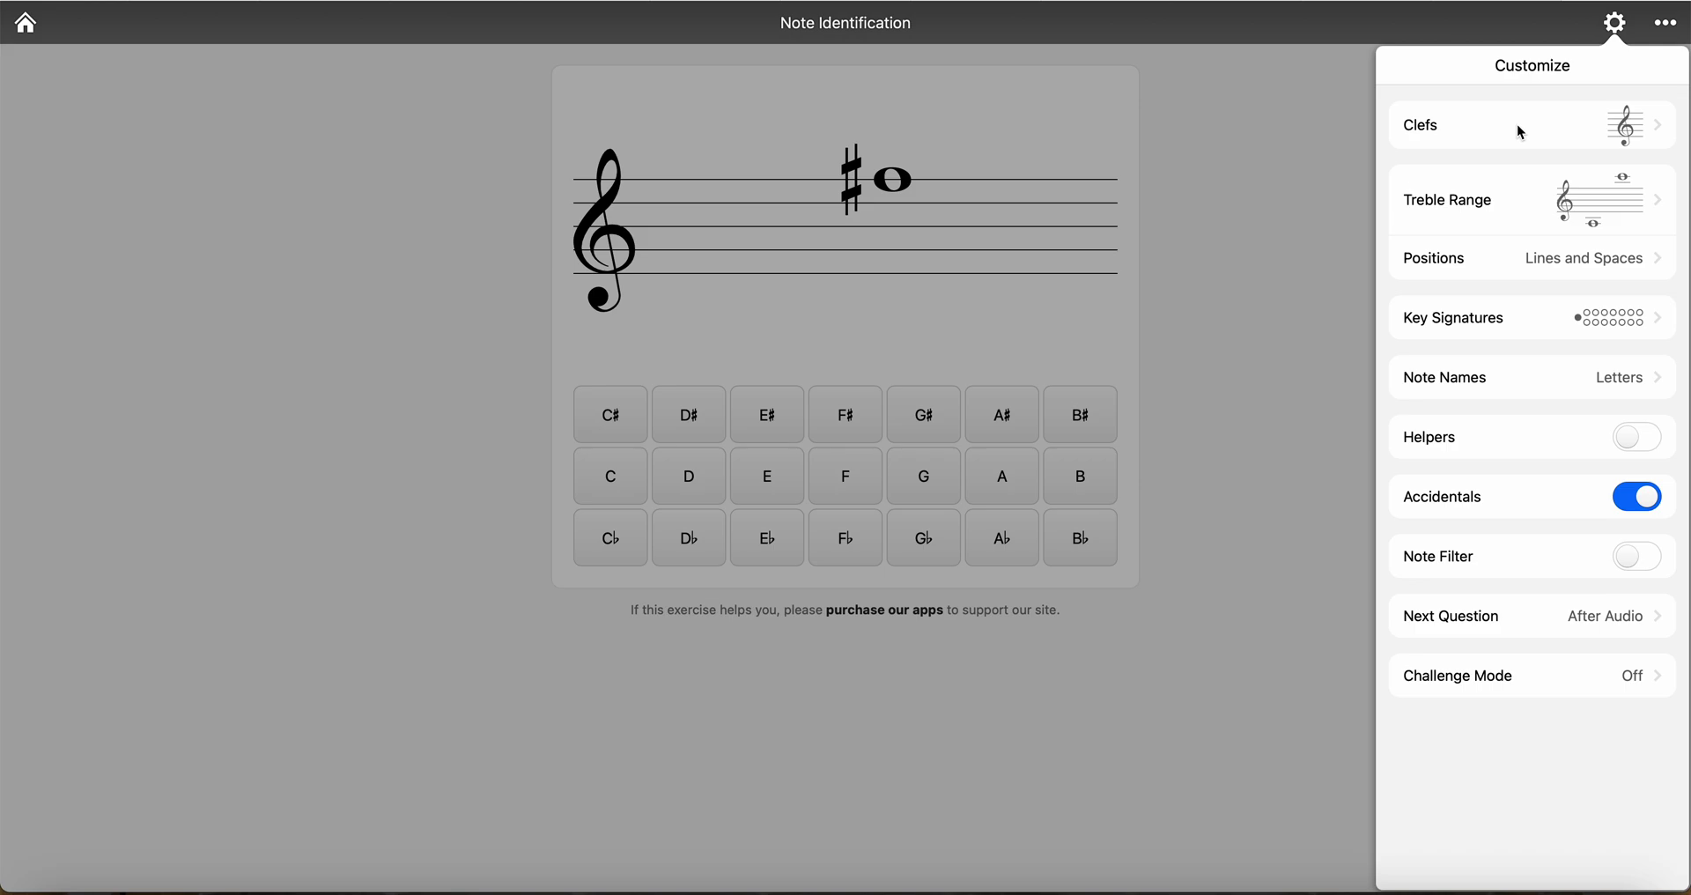
{"action": "left_click", "coordinate": [1591, 127]}
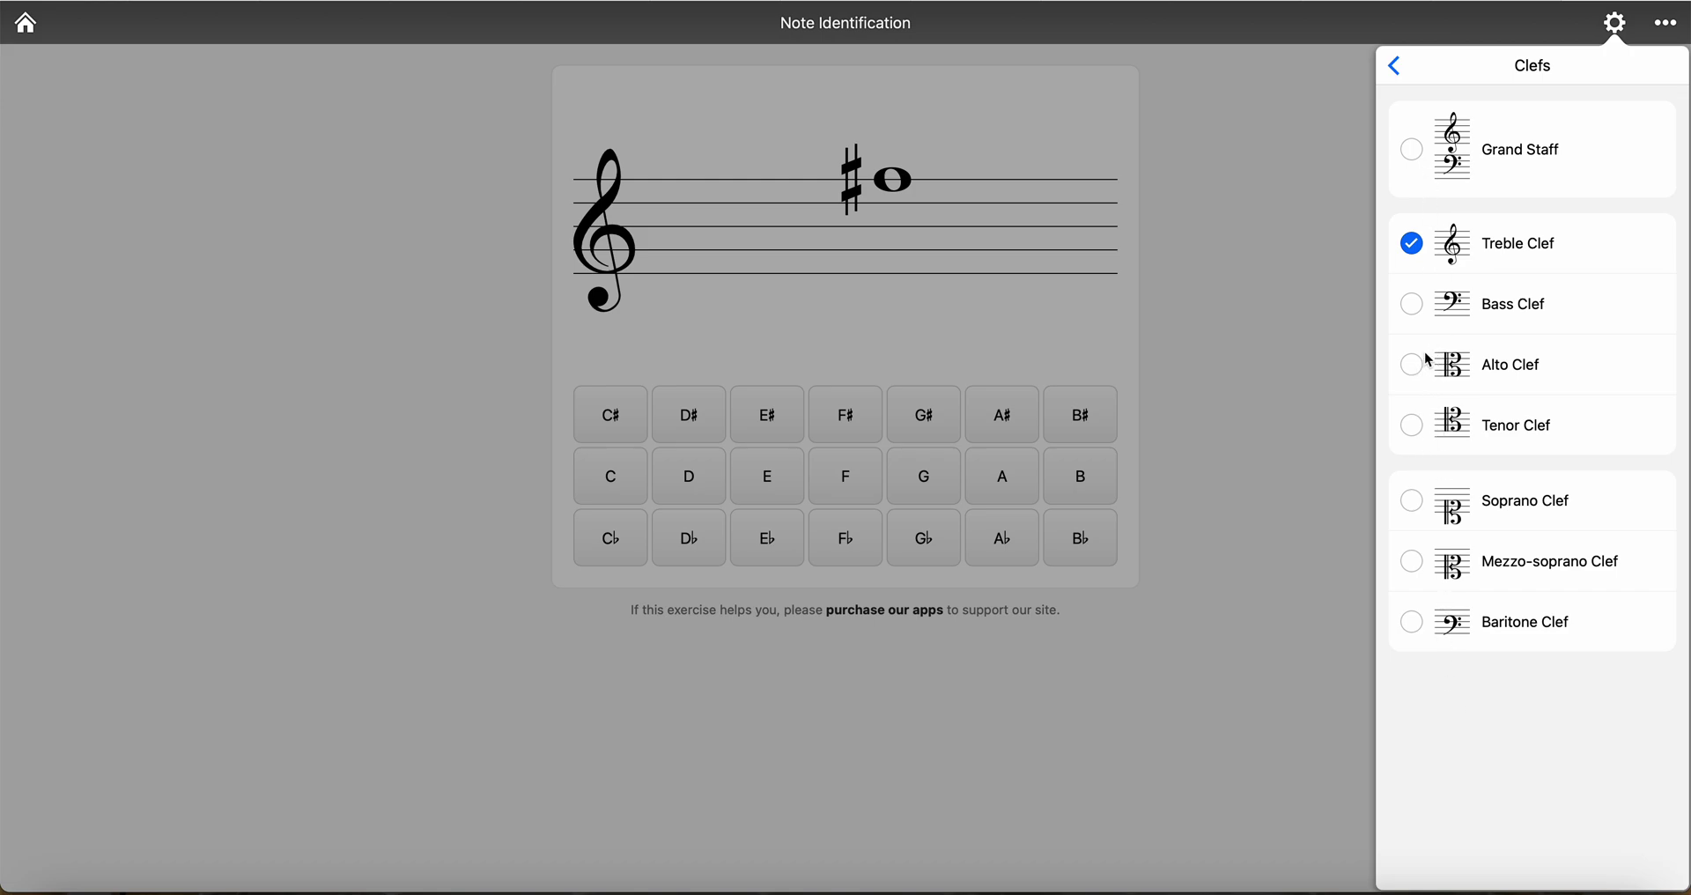
{"action": "left_click", "coordinate": [1396, 63]}
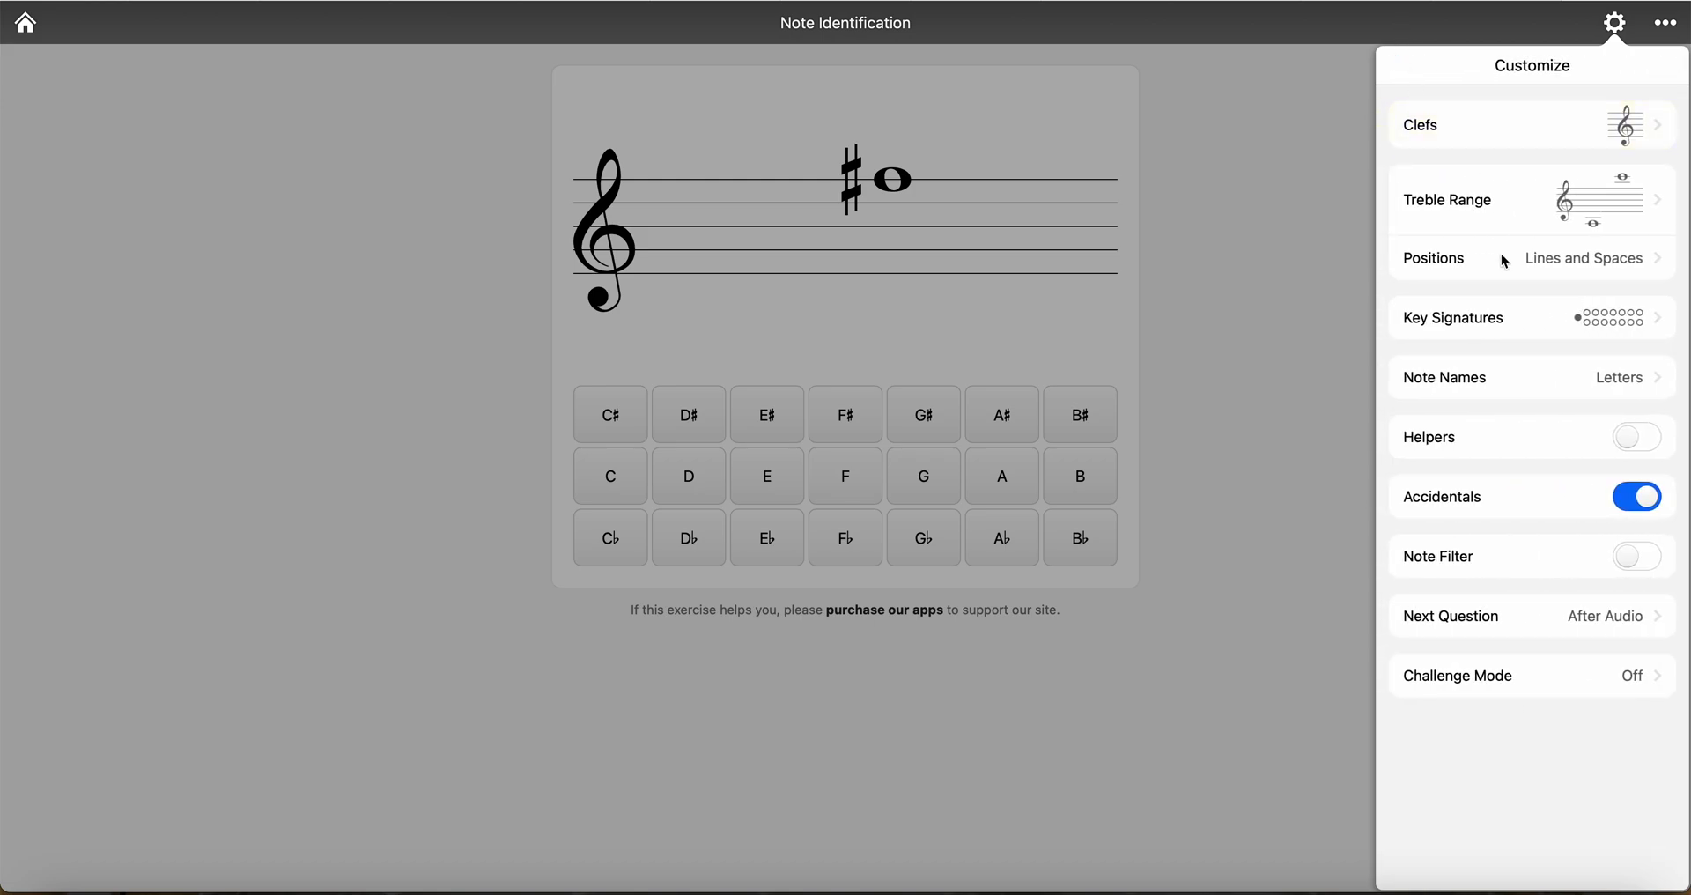
Set the treble range to run from E on the lowest staff line to F on the top line.
{"action": "left_click", "coordinate": [1469, 217]}
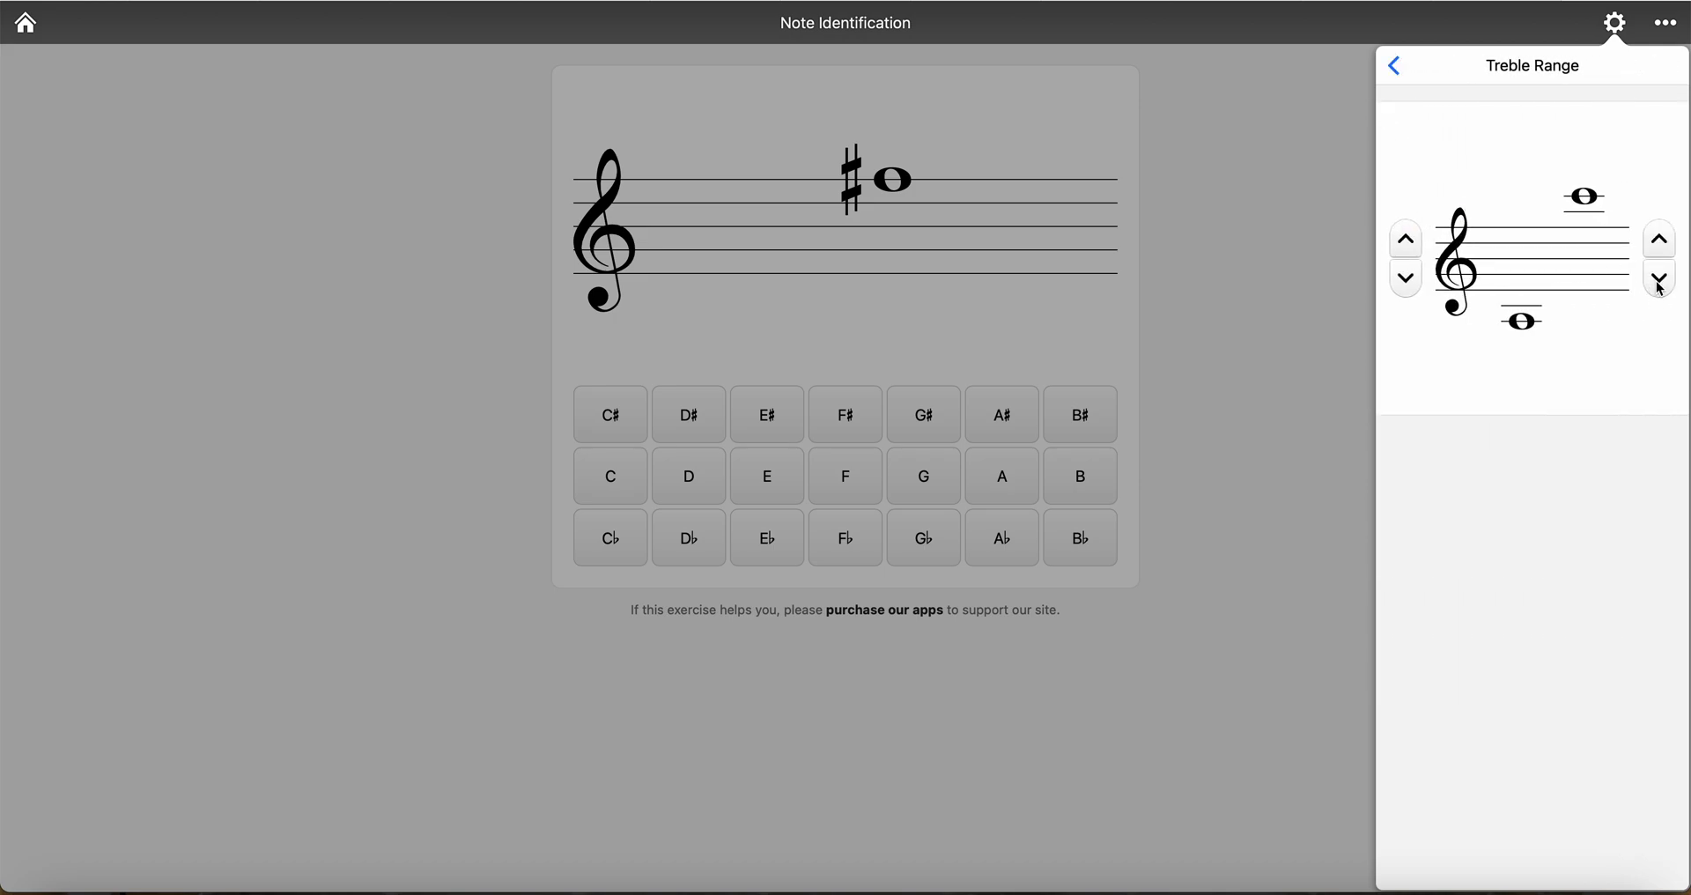
{"action": "left_click", "coordinate": [1659, 284]}
{"action": "left_click", "coordinate": [1659, 284]}
{"action": "left_click", "coordinate": [1658, 284]}
{"action": "left_click", "coordinate": [1657, 285]}
{"action": "left_click", "coordinate": [1410, 243]}
{"action": "left_click", "coordinate": [1409, 243]}
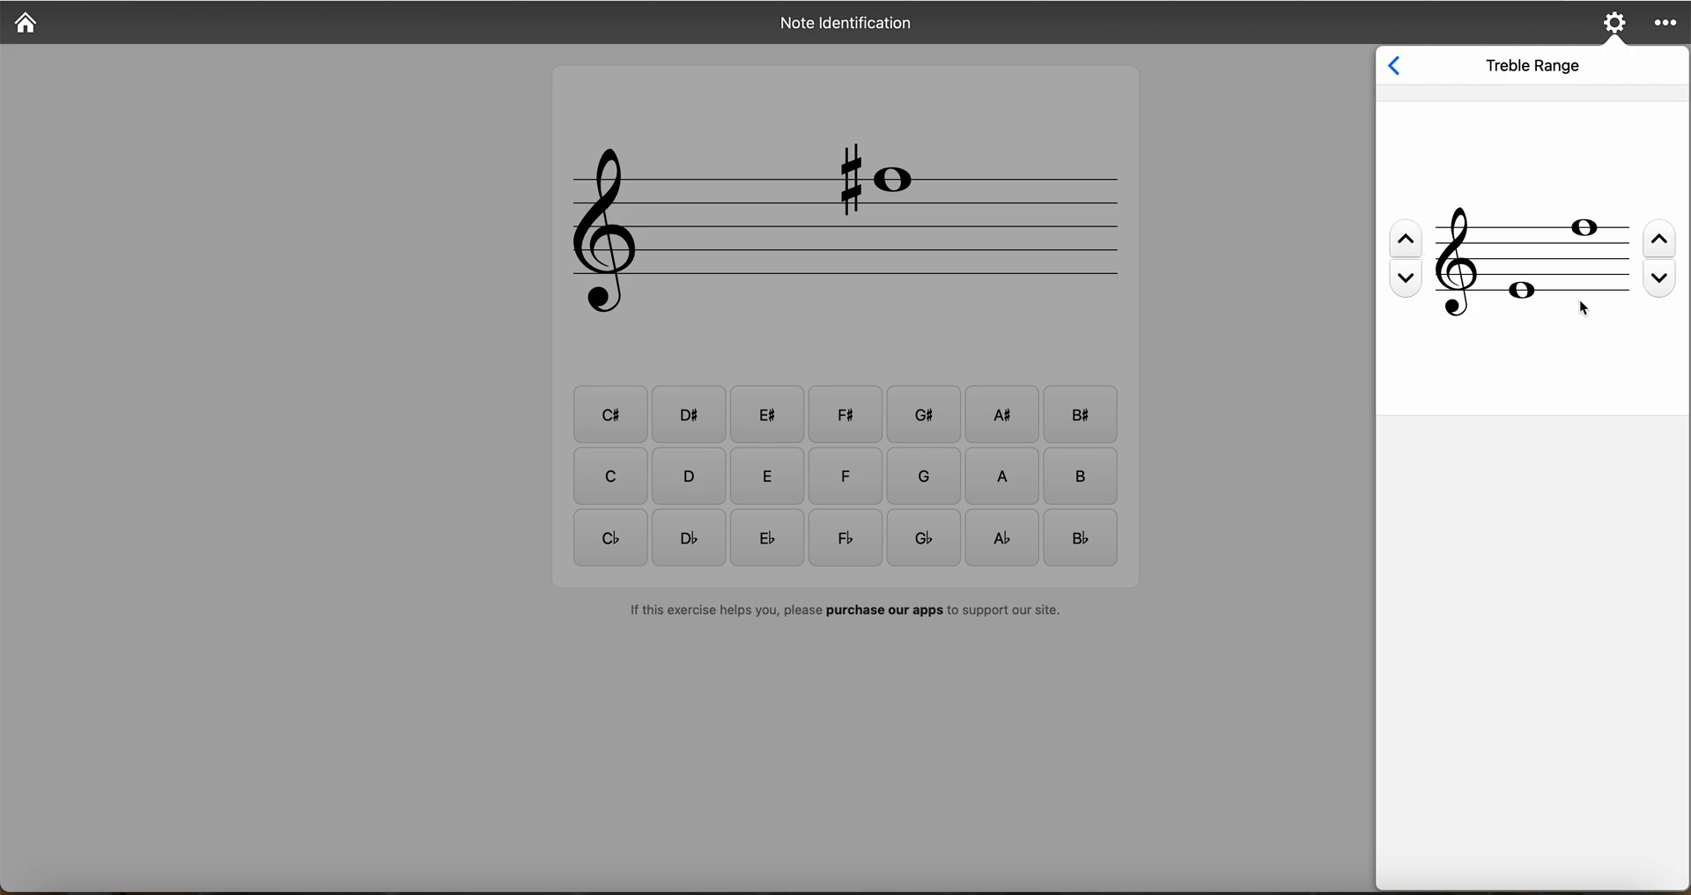
{"action": "left_click", "coordinate": [1408, 279]}
{"action": "left_click", "coordinate": [1408, 278]}
{"action": "left_click", "coordinate": [1407, 240]}
{"action": "left_click", "coordinate": [1407, 240]}
Examine the exercise's note position options and its key signature options.
{"action": "left_click", "coordinate": [1395, 66]}
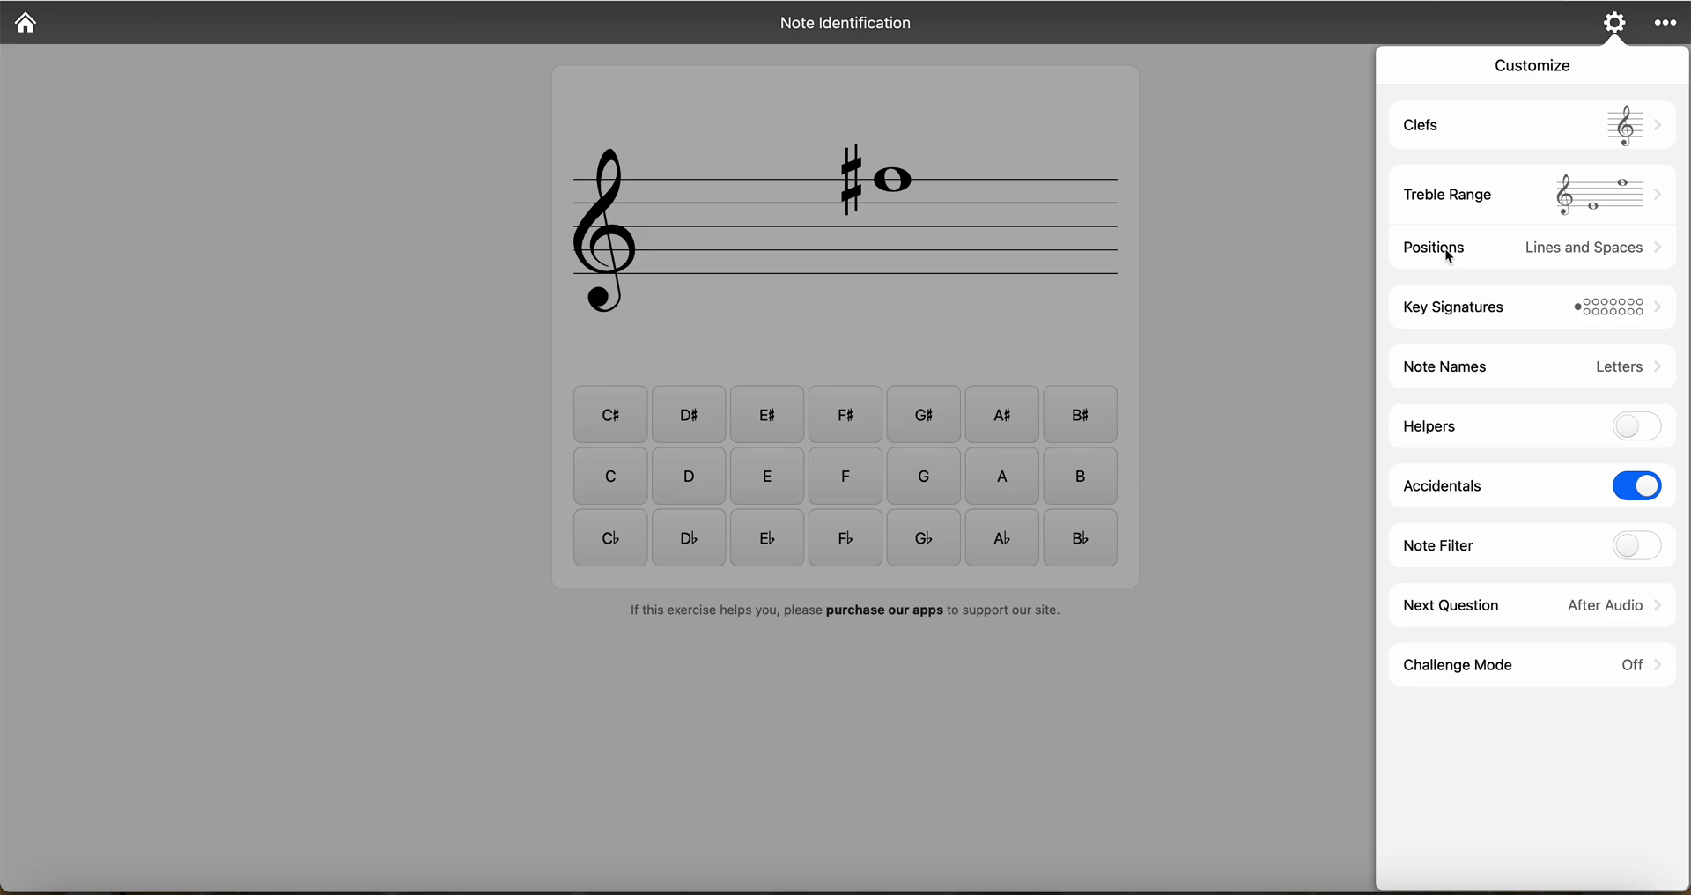
{"action": "left_click", "coordinate": [1515, 258]}
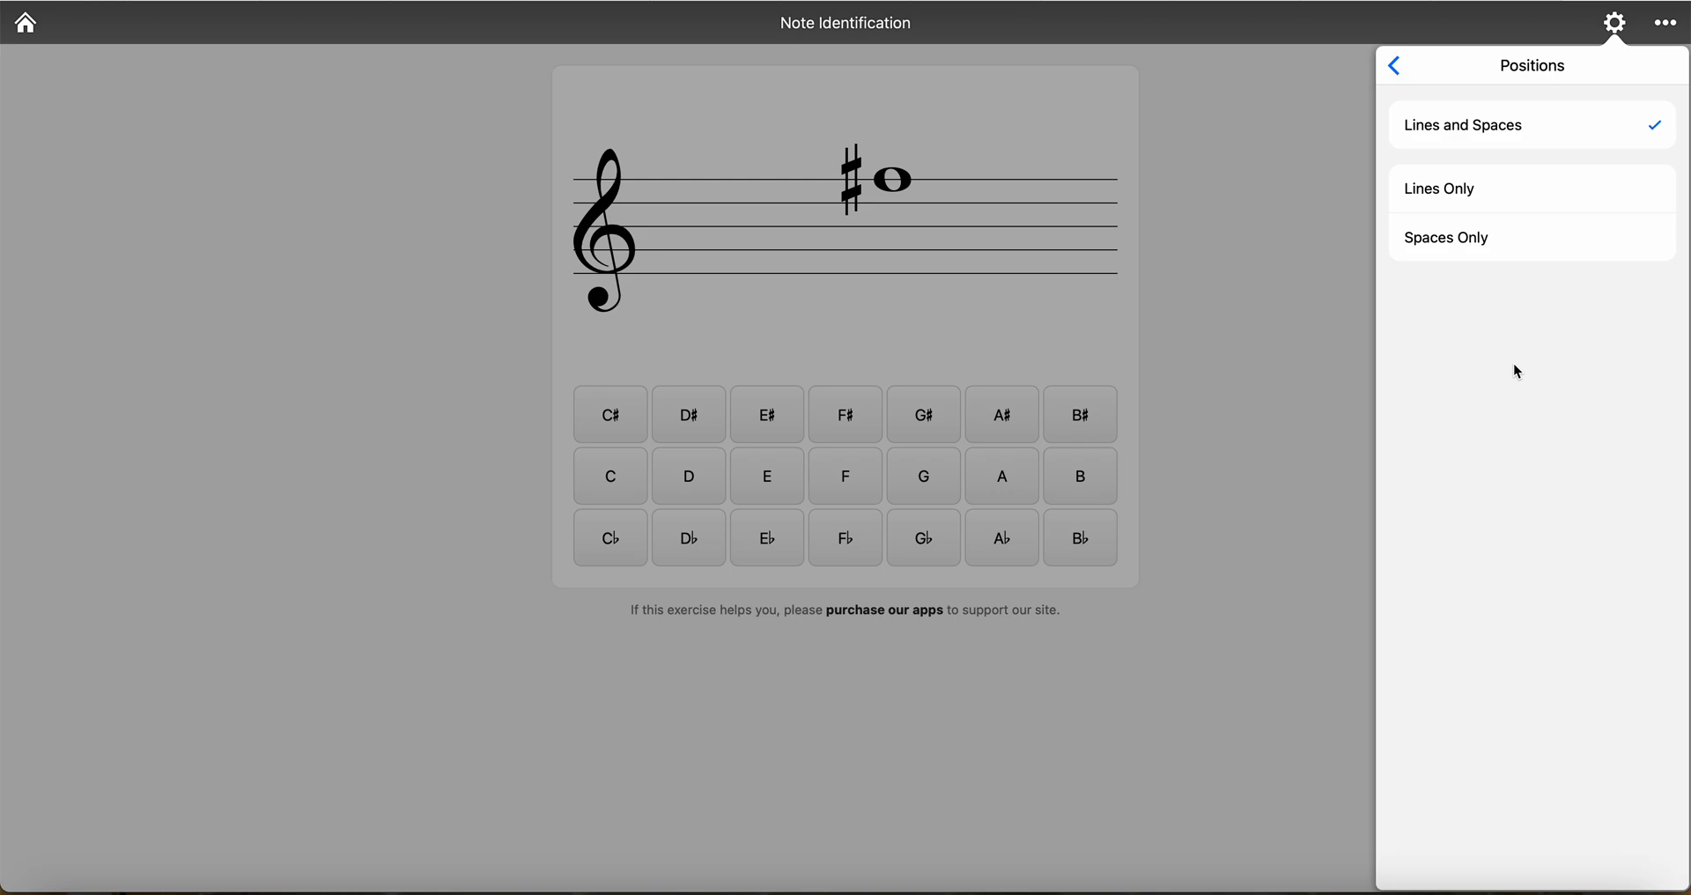
{"action": "left_click", "coordinate": [1394, 66]}
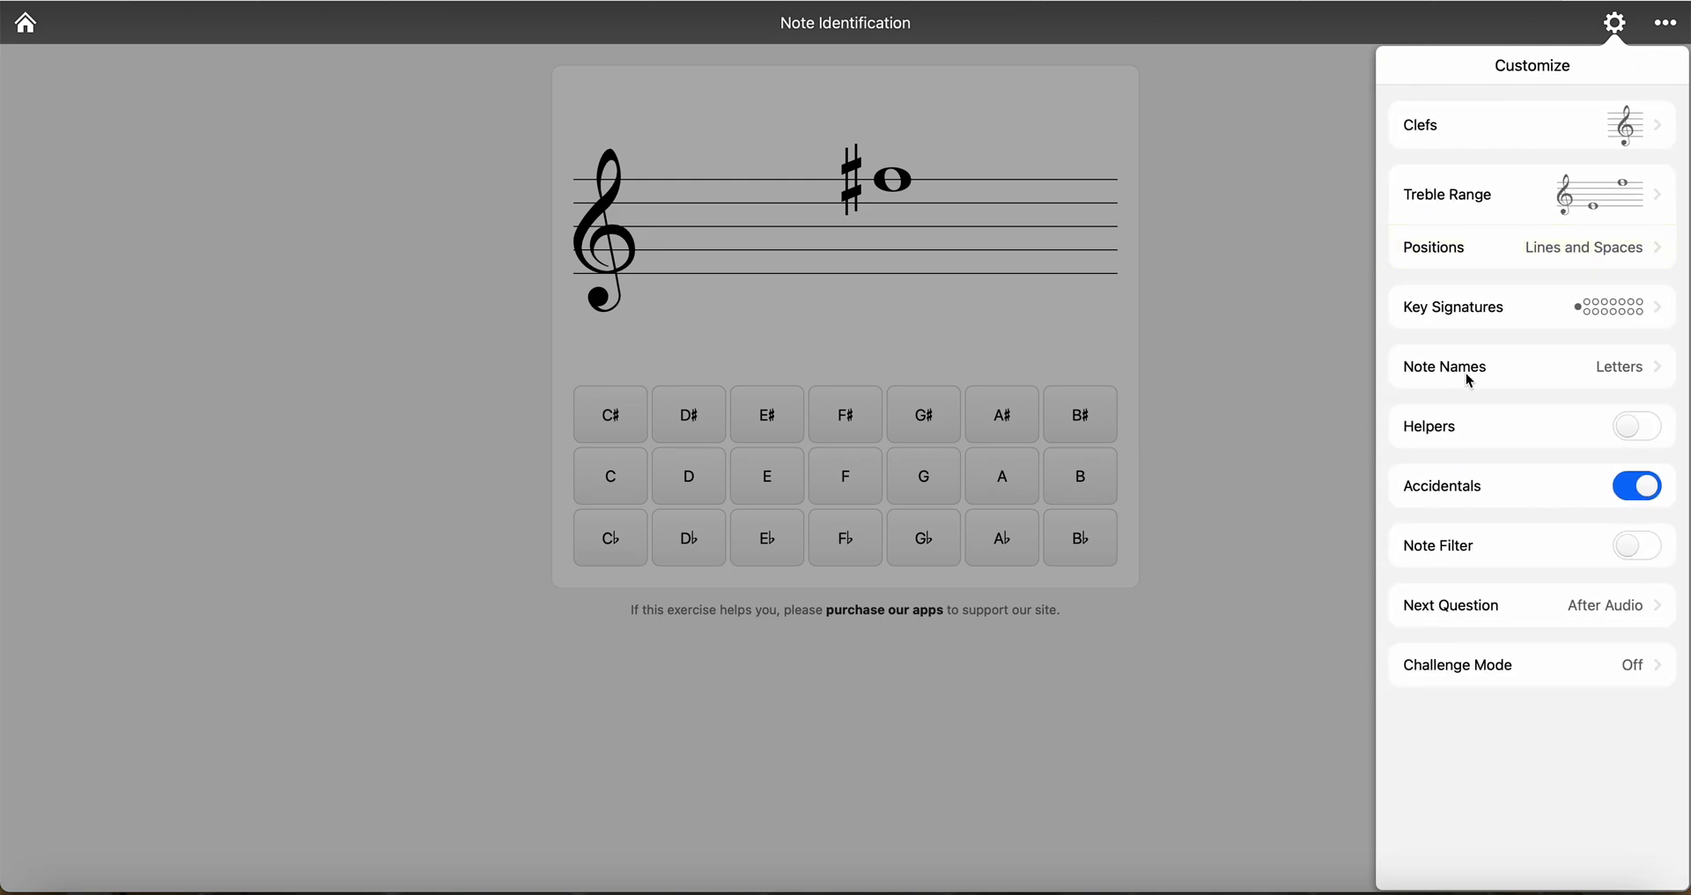
{"action": "left_click", "coordinate": [1502, 315]}
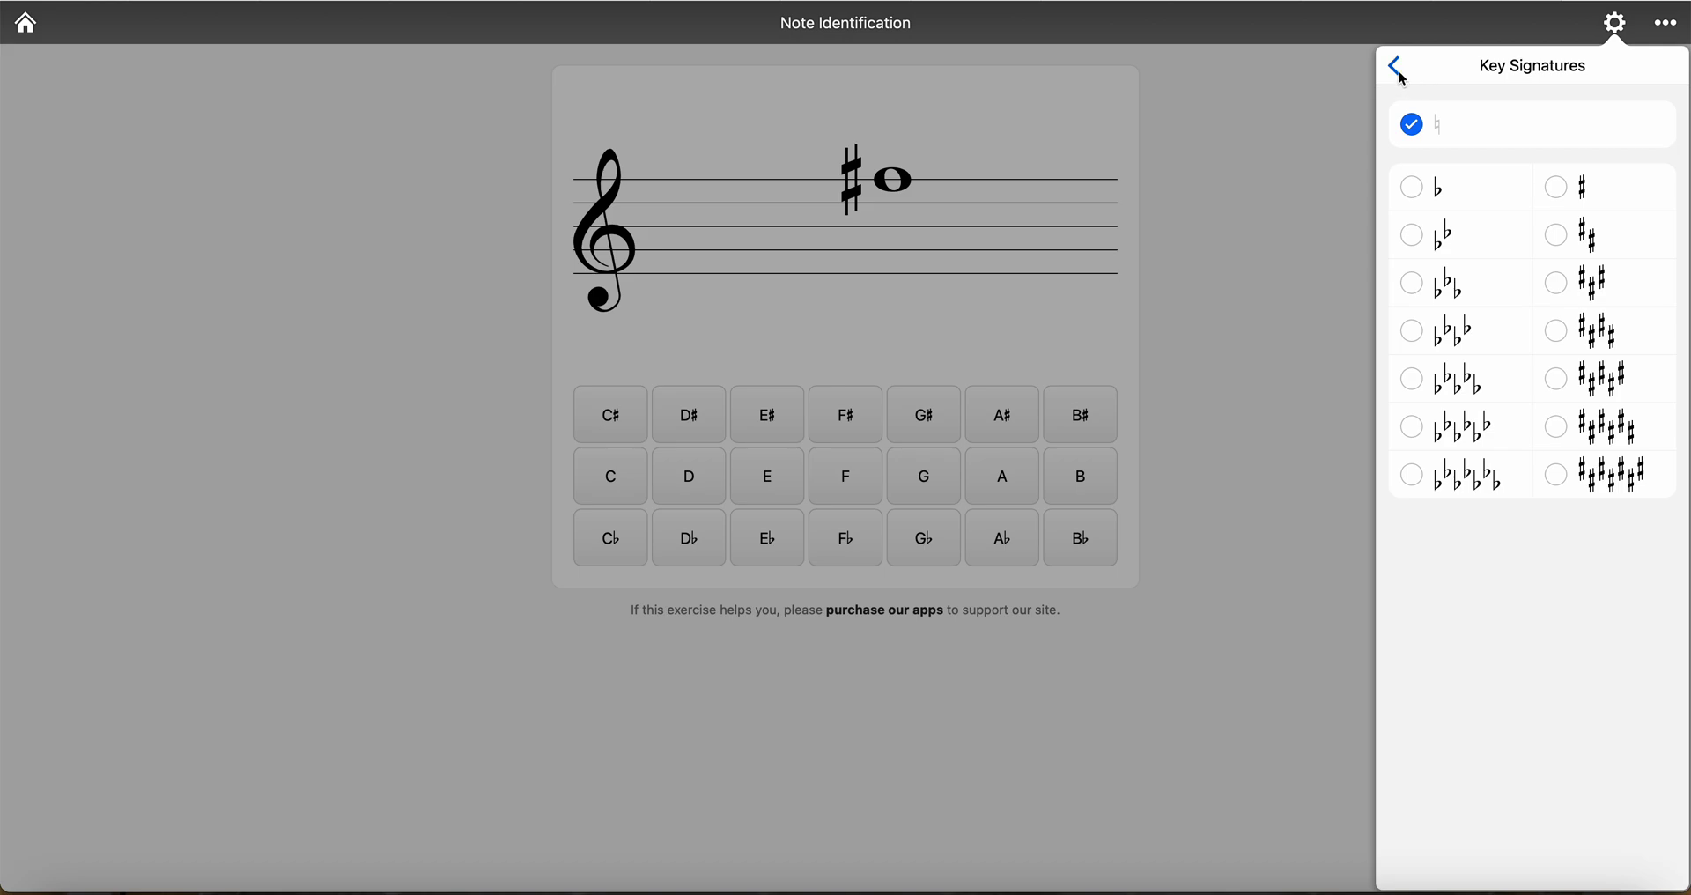
{"action": "left_click", "coordinate": [1396, 66]}
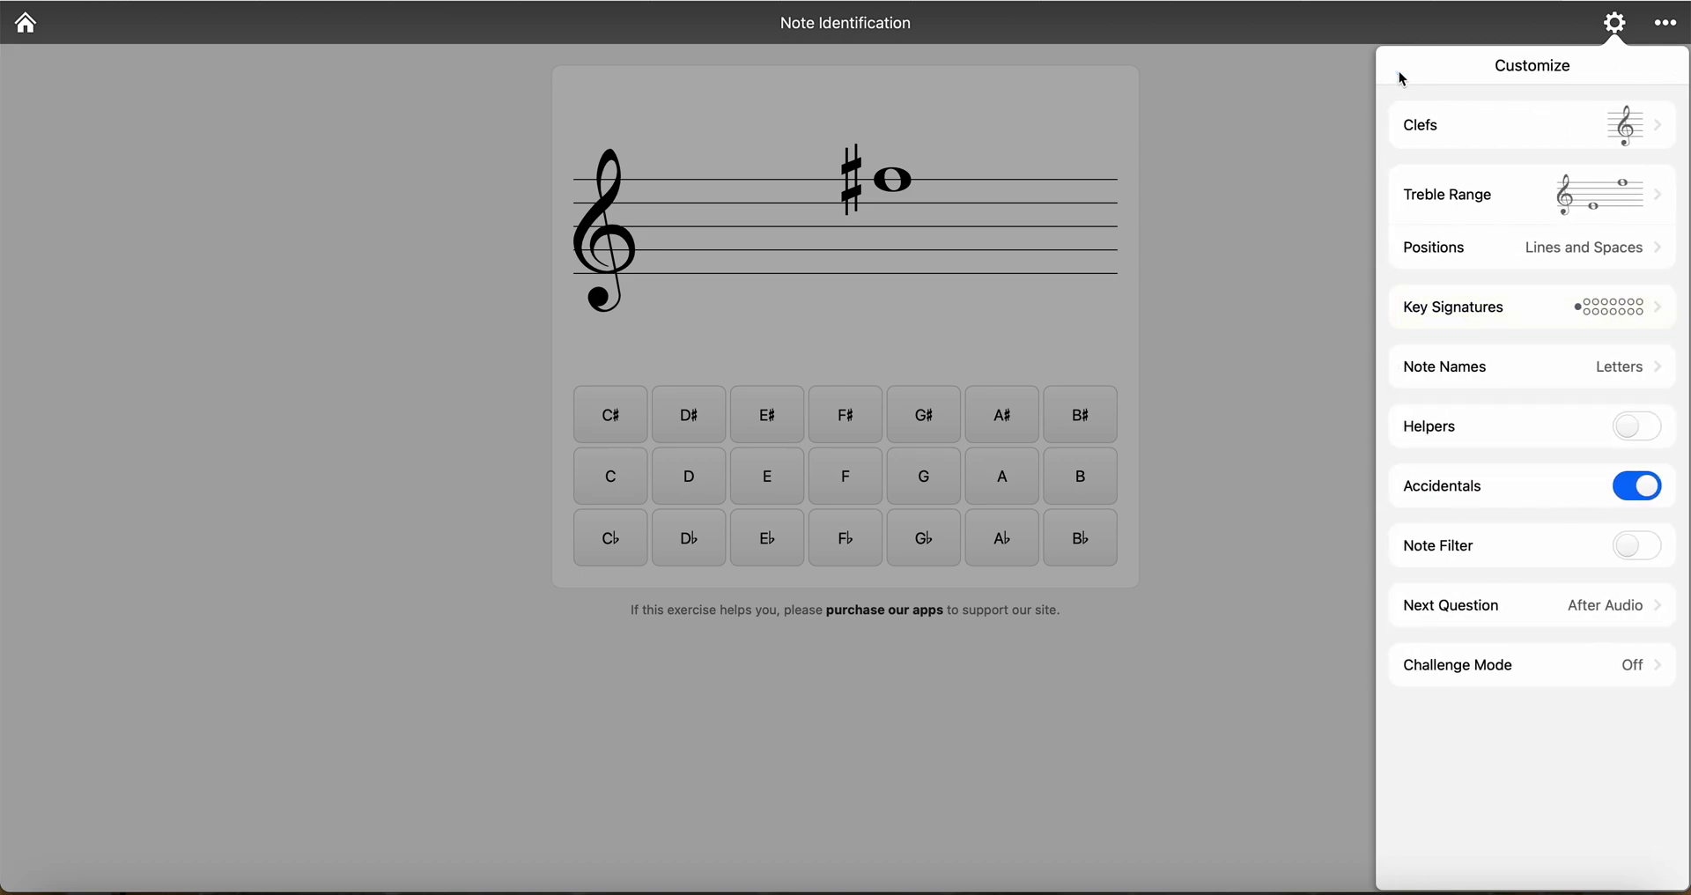
Look through the available note naming systems and return to the main customization settings.
{"action": "left_click", "coordinate": [1471, 367]}
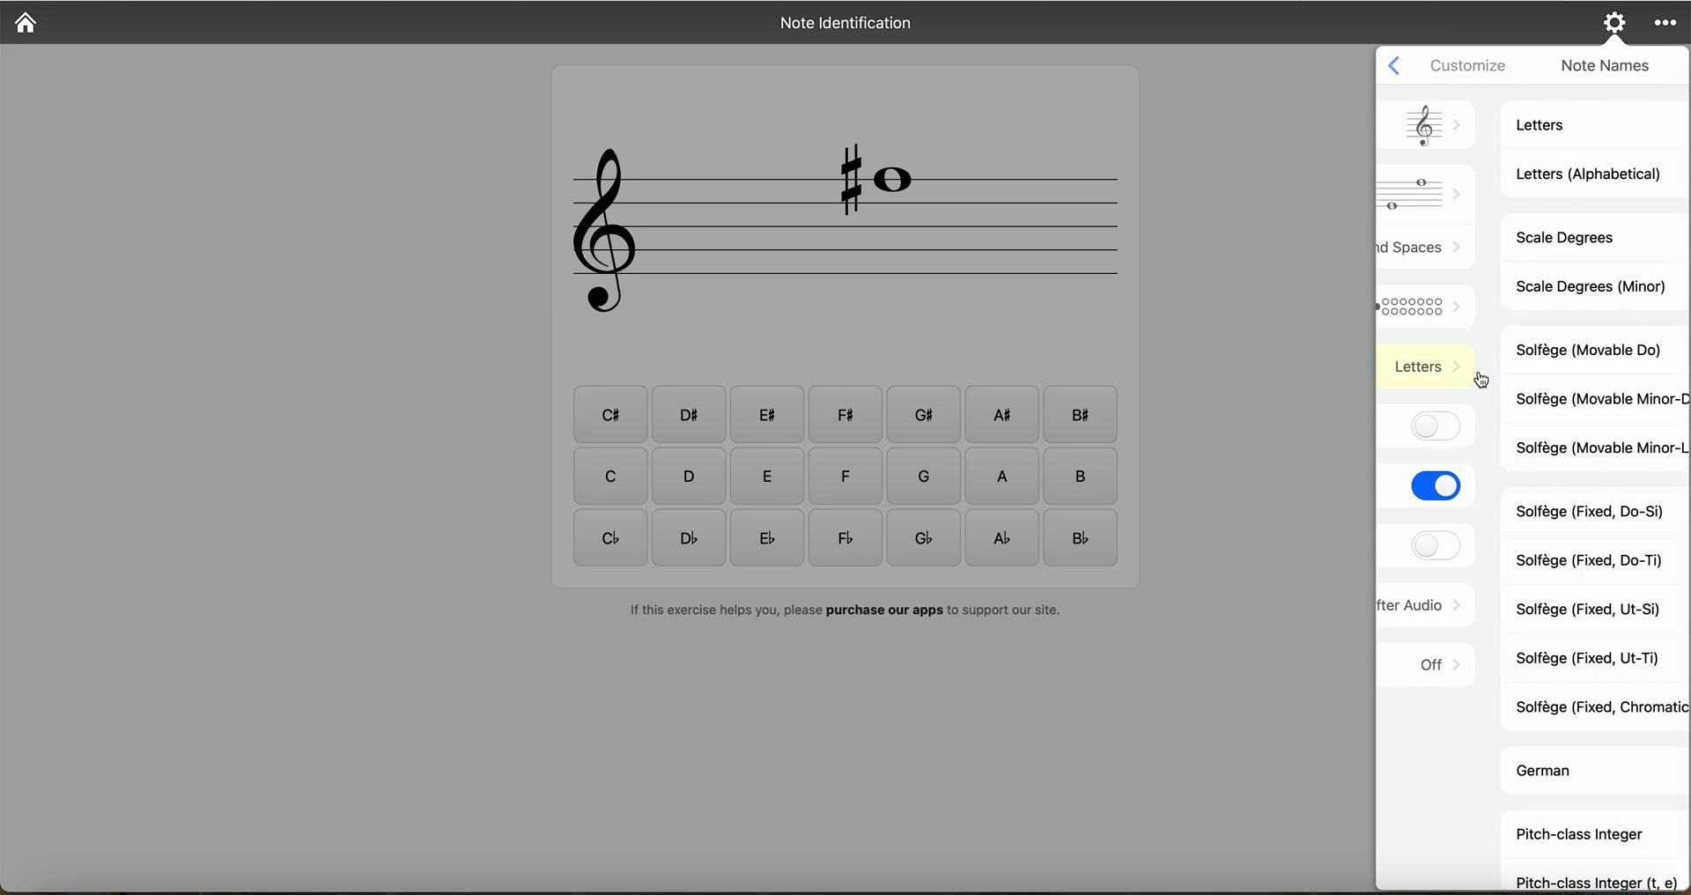
{"action": "left_click", "coordinate": [1395, 69]}
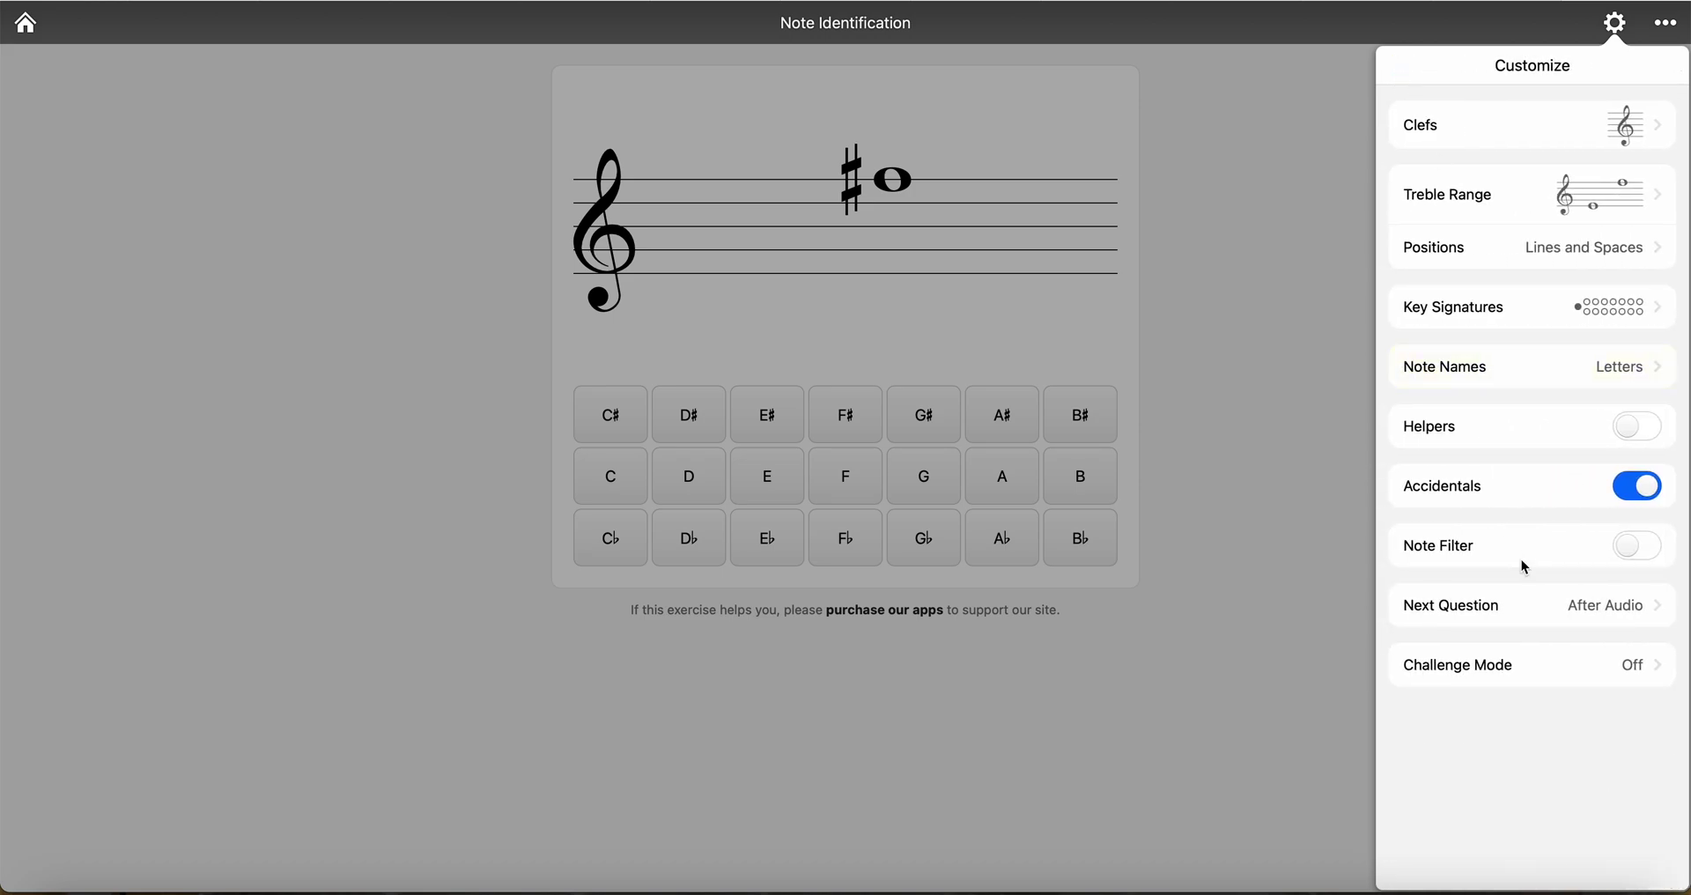
{"action": "left_click", "coordinate": [1489, 374]}
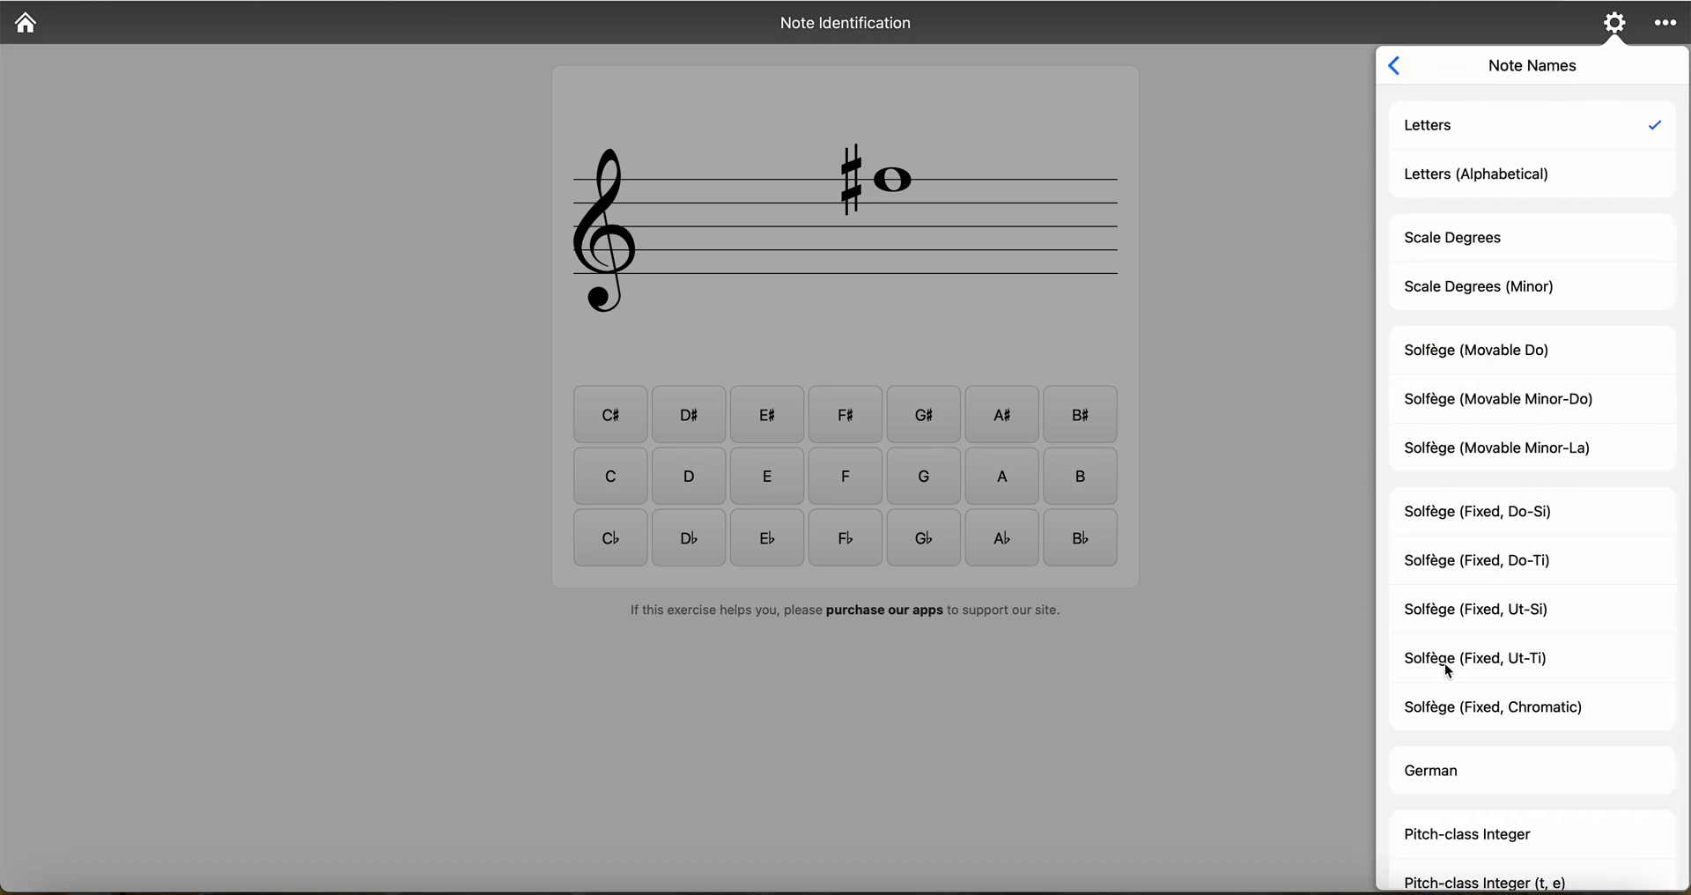
{"action": "scroll", "coordinate": [1423, 597], "scroll_direction": "down", "scroll_amount": 1}
{"action": "scroll", "coordinate": [1424, 596], "scroll_direction": "up", "scroll_amount": 1}
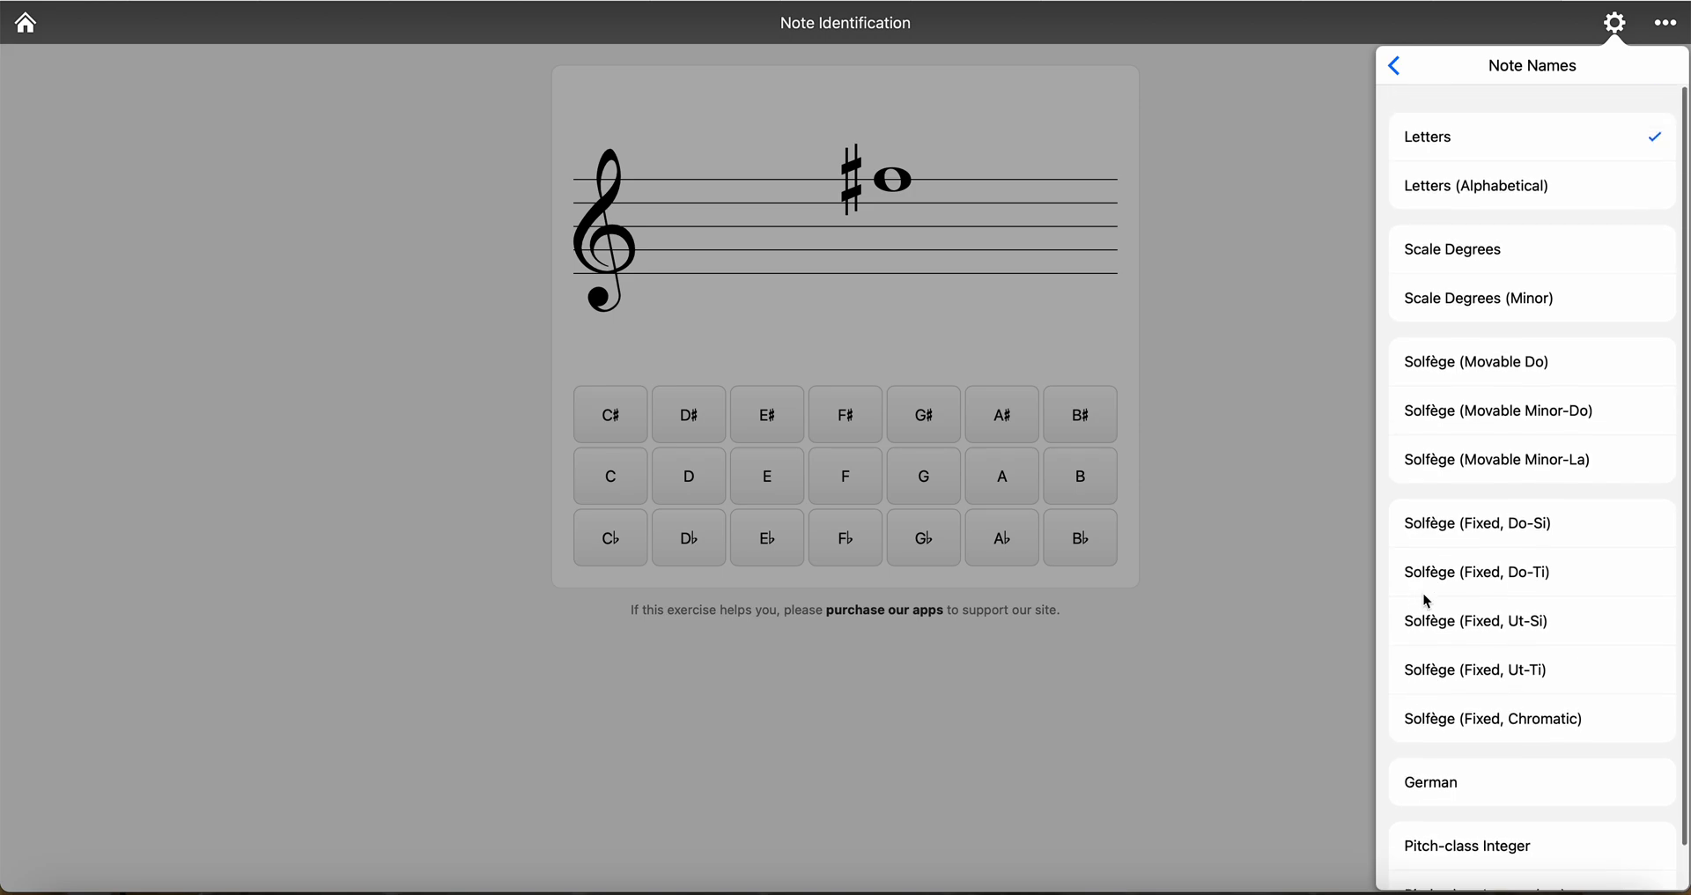
{"action": "left_click", "coordinate": [1392, 66]}
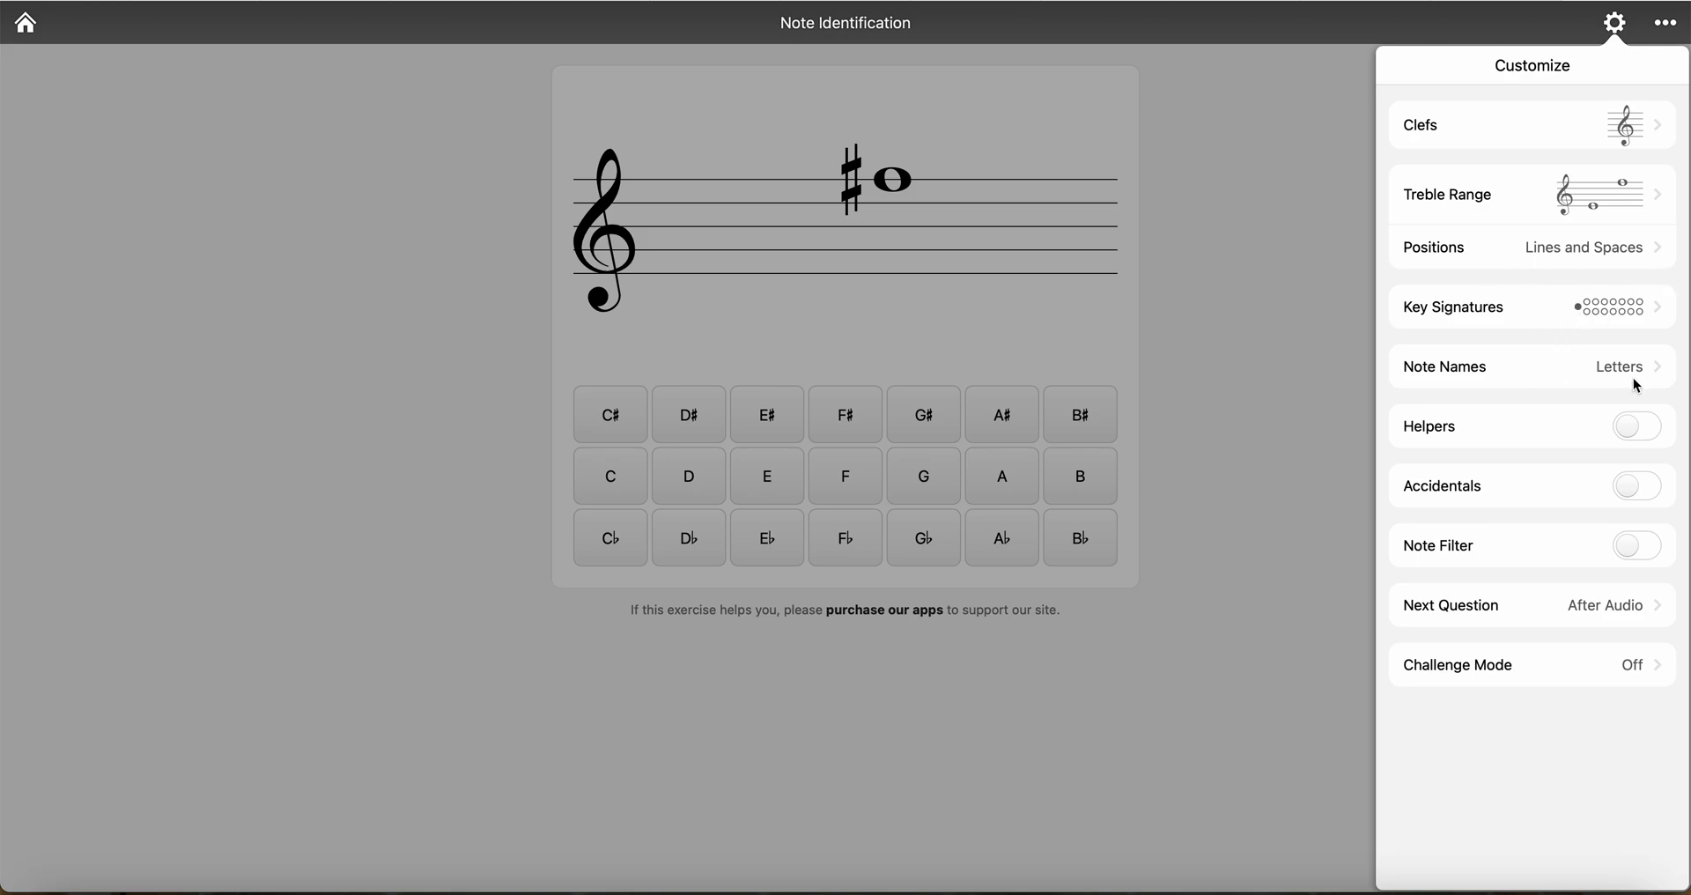
Turn off accidentals, check the Challenge Mode options, and close the customization settings.
{"action": "left_click", "coordinate": [1467, 678]}
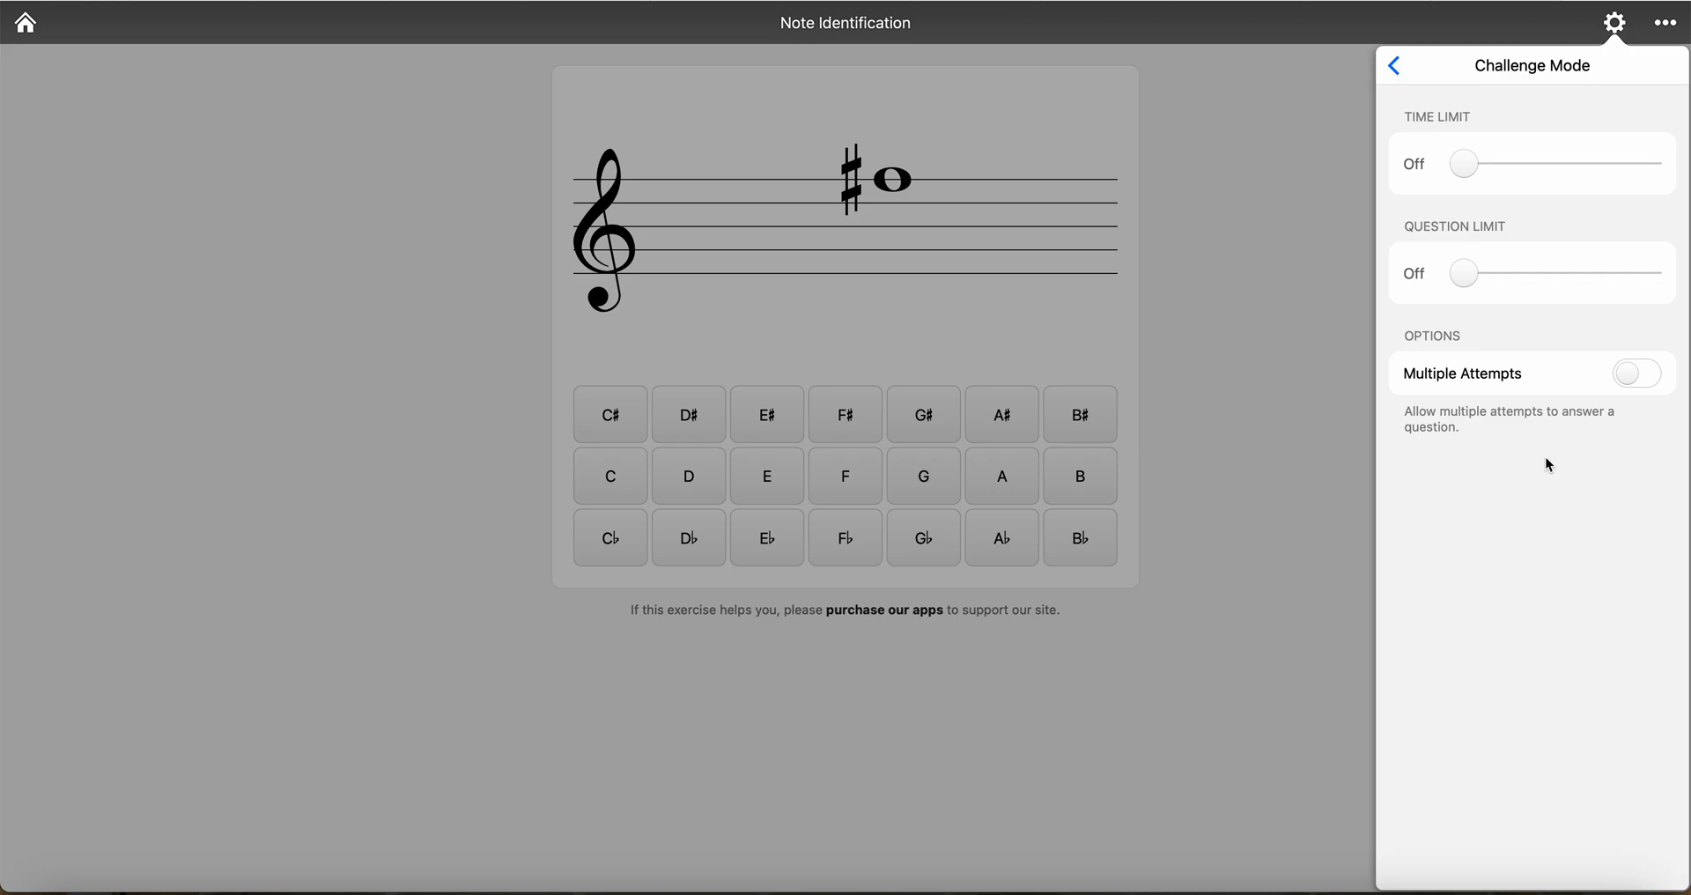
{"action": "left_click", "coordinate": [1393, 65]}
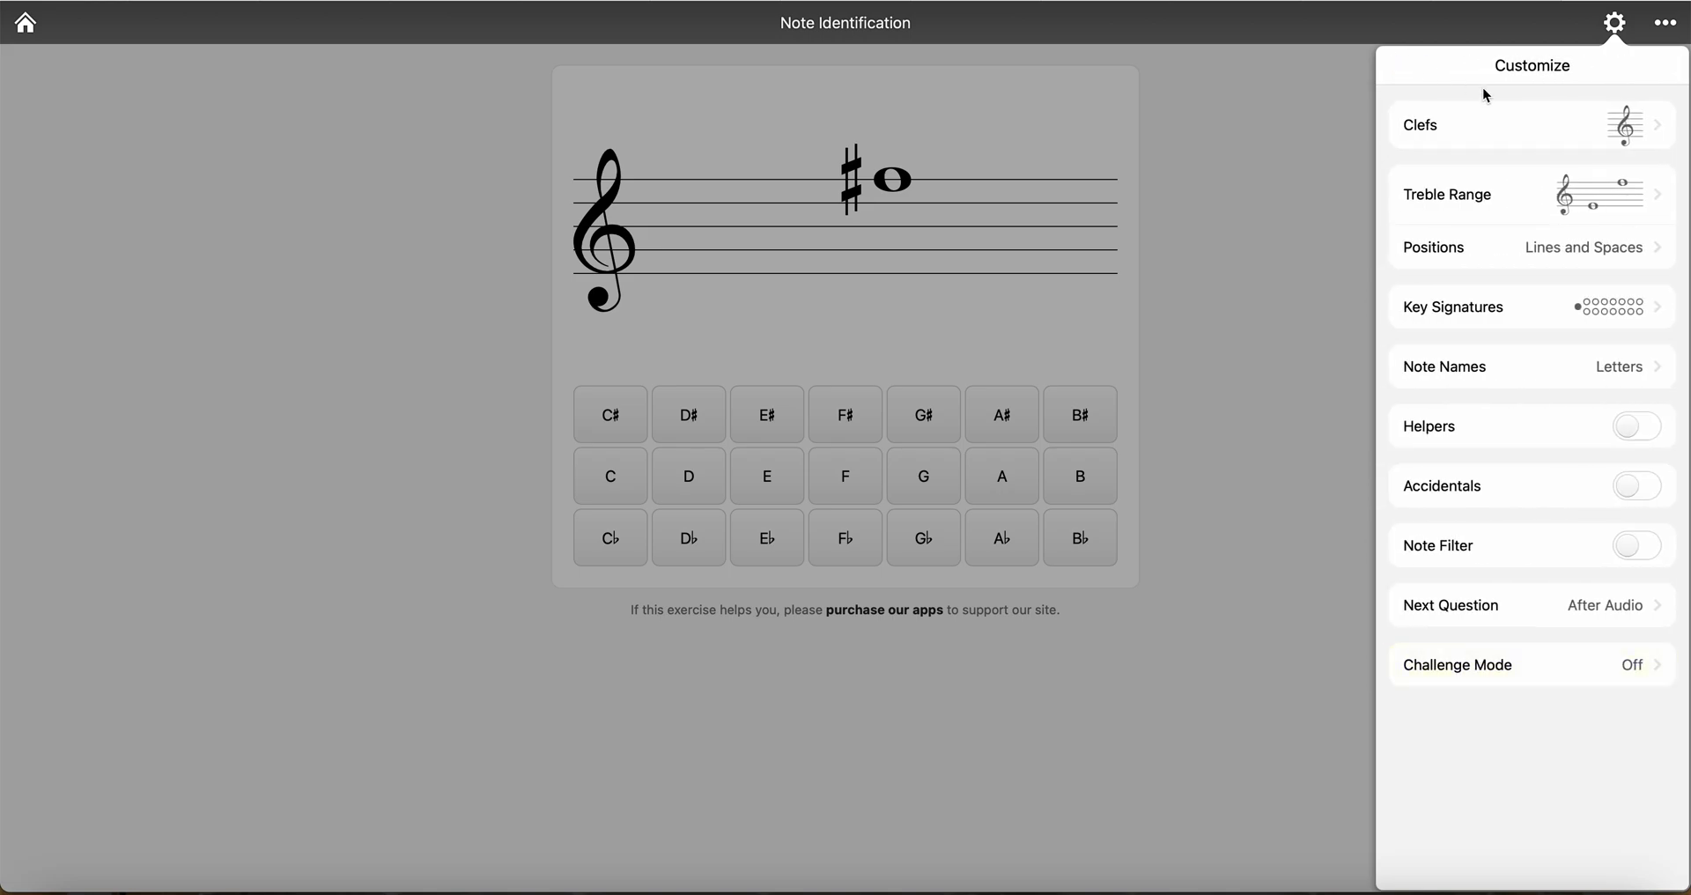
{"action": "left_click", "coordinate": [1617, 26]}
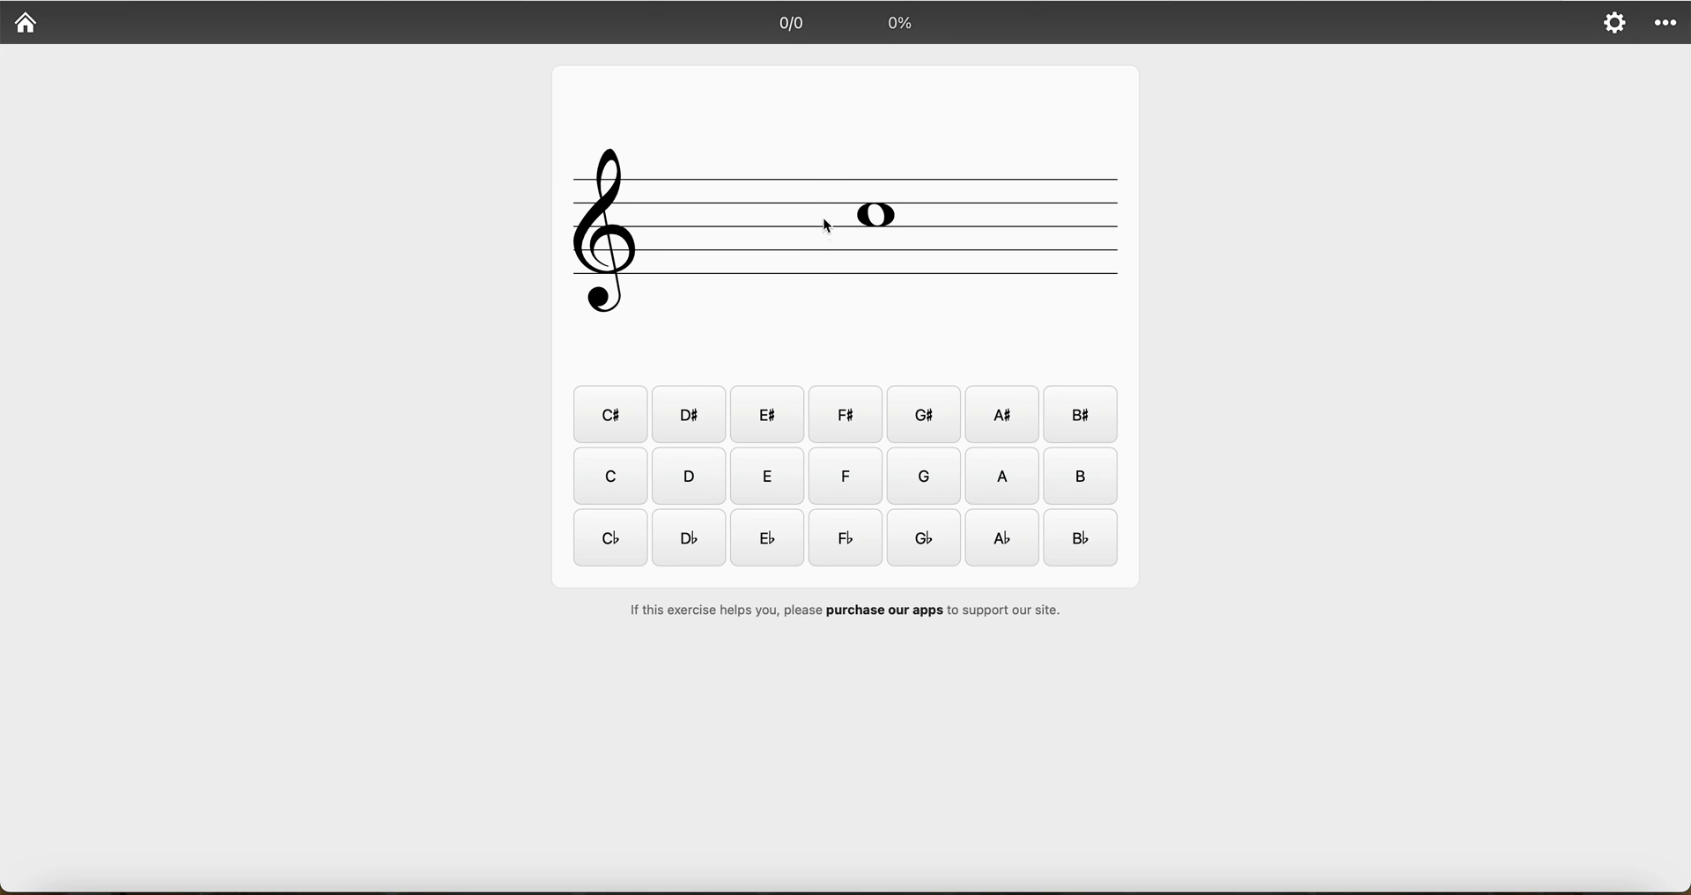
Answer five note identification questions with C, E, E, A and G.
{"action": "left_click", "coordinate": [604, 484]}
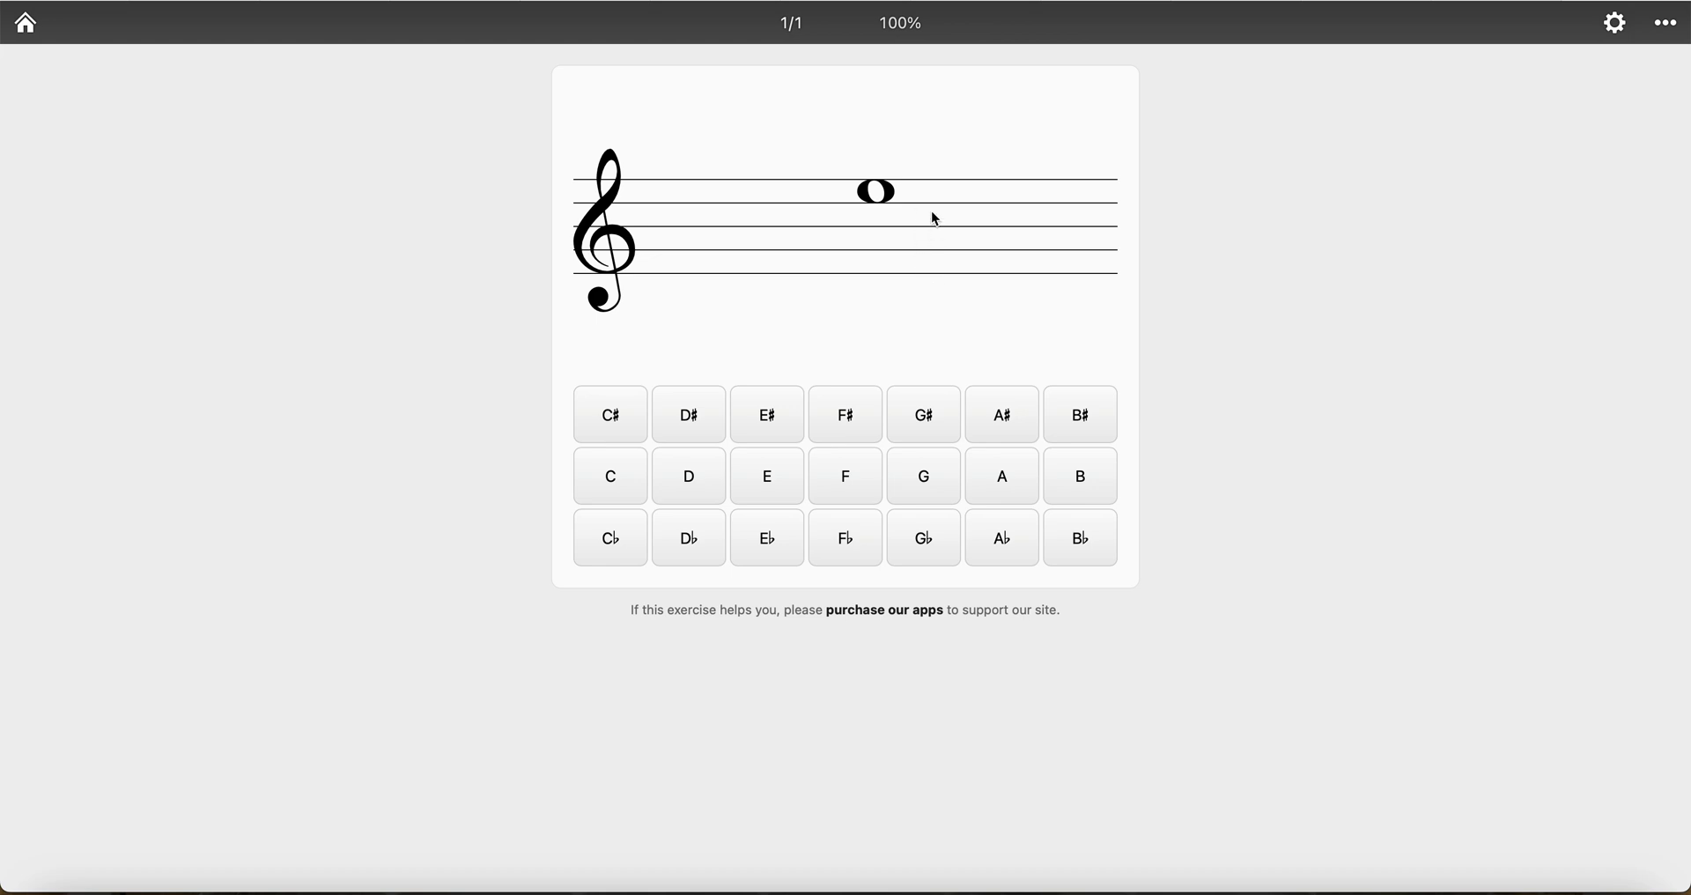
{"action": "left_click", "coordinate": [763, 472]}
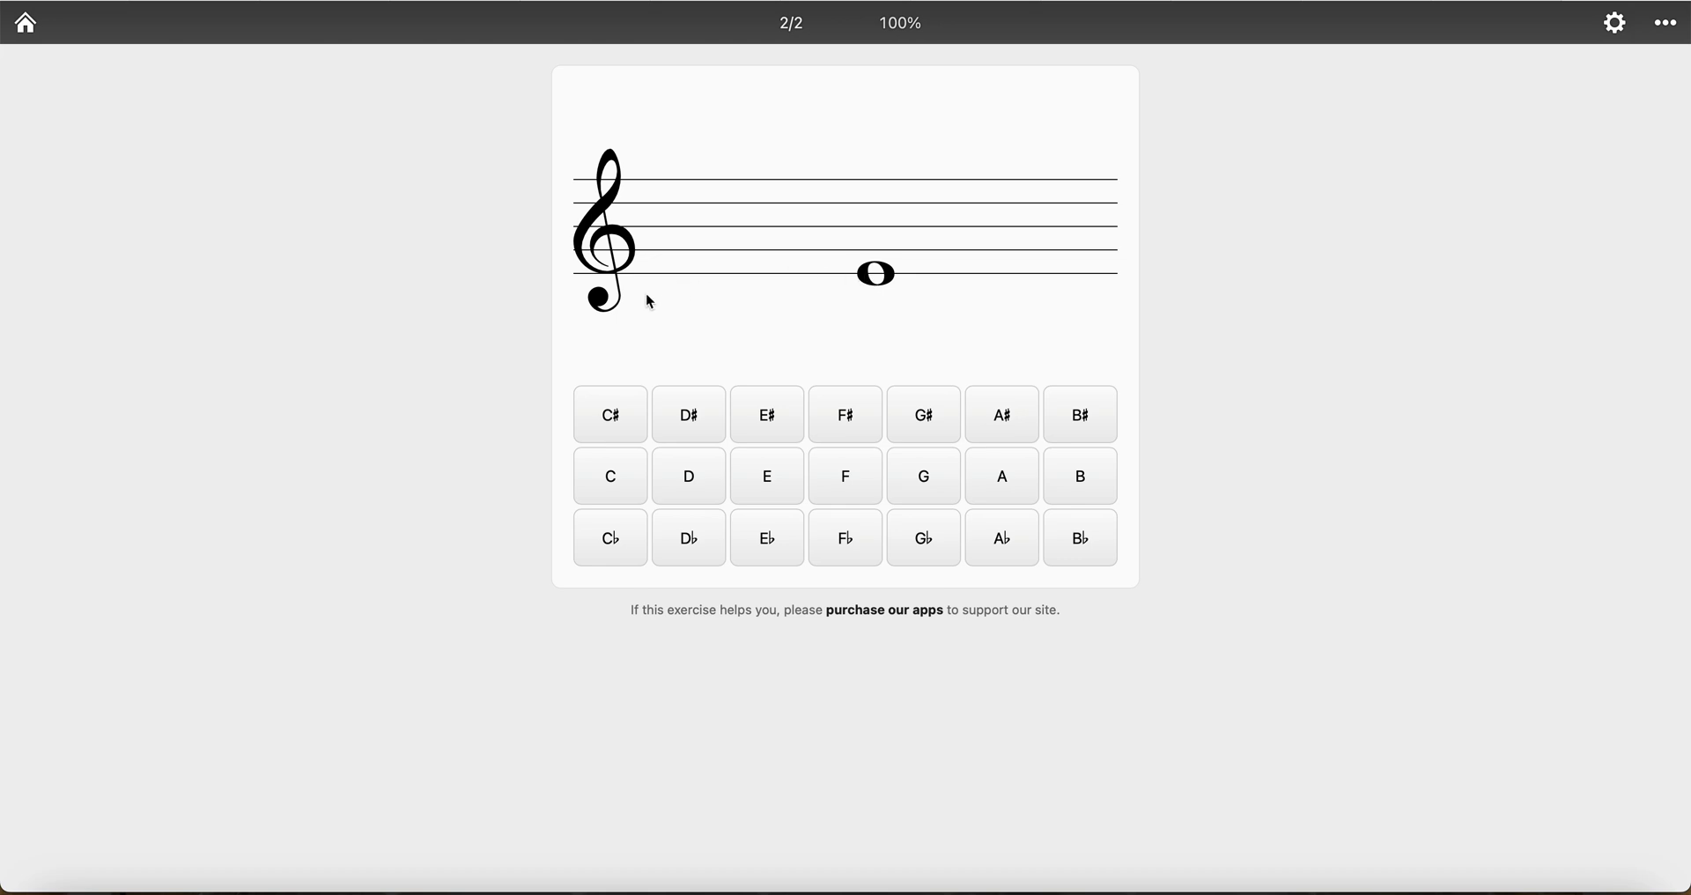
{"action": "left_click", "coordinate": [778, 473]}
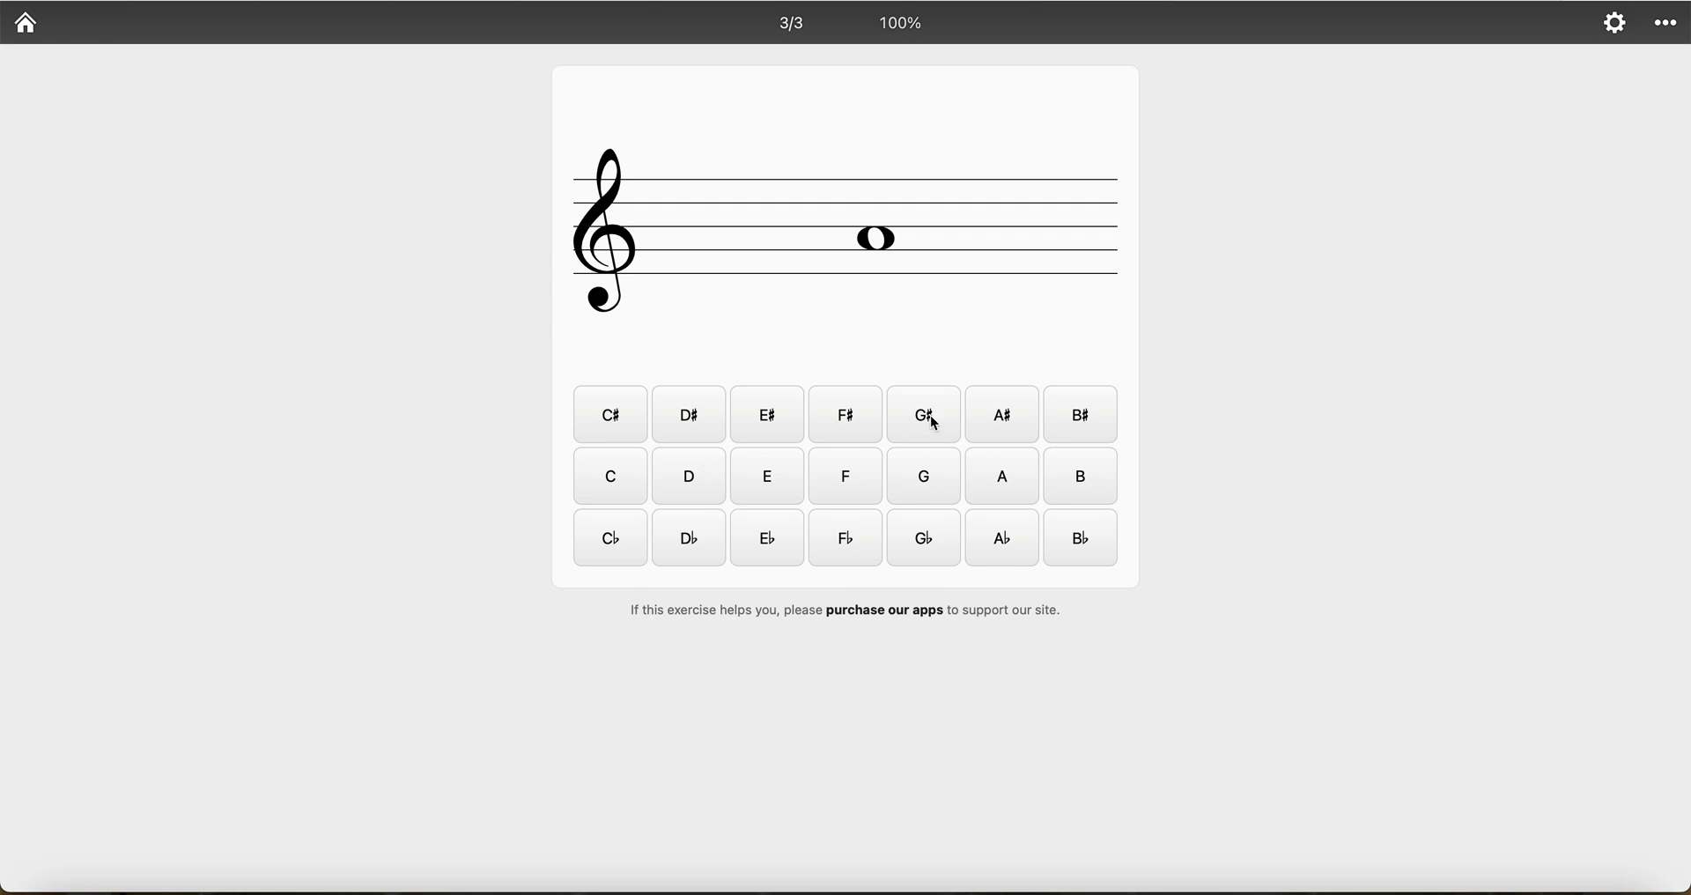
{"action": "left_click", "coordinate": [1002, 472]}
{"action": "left_click", "coordinate": [939, 478]}
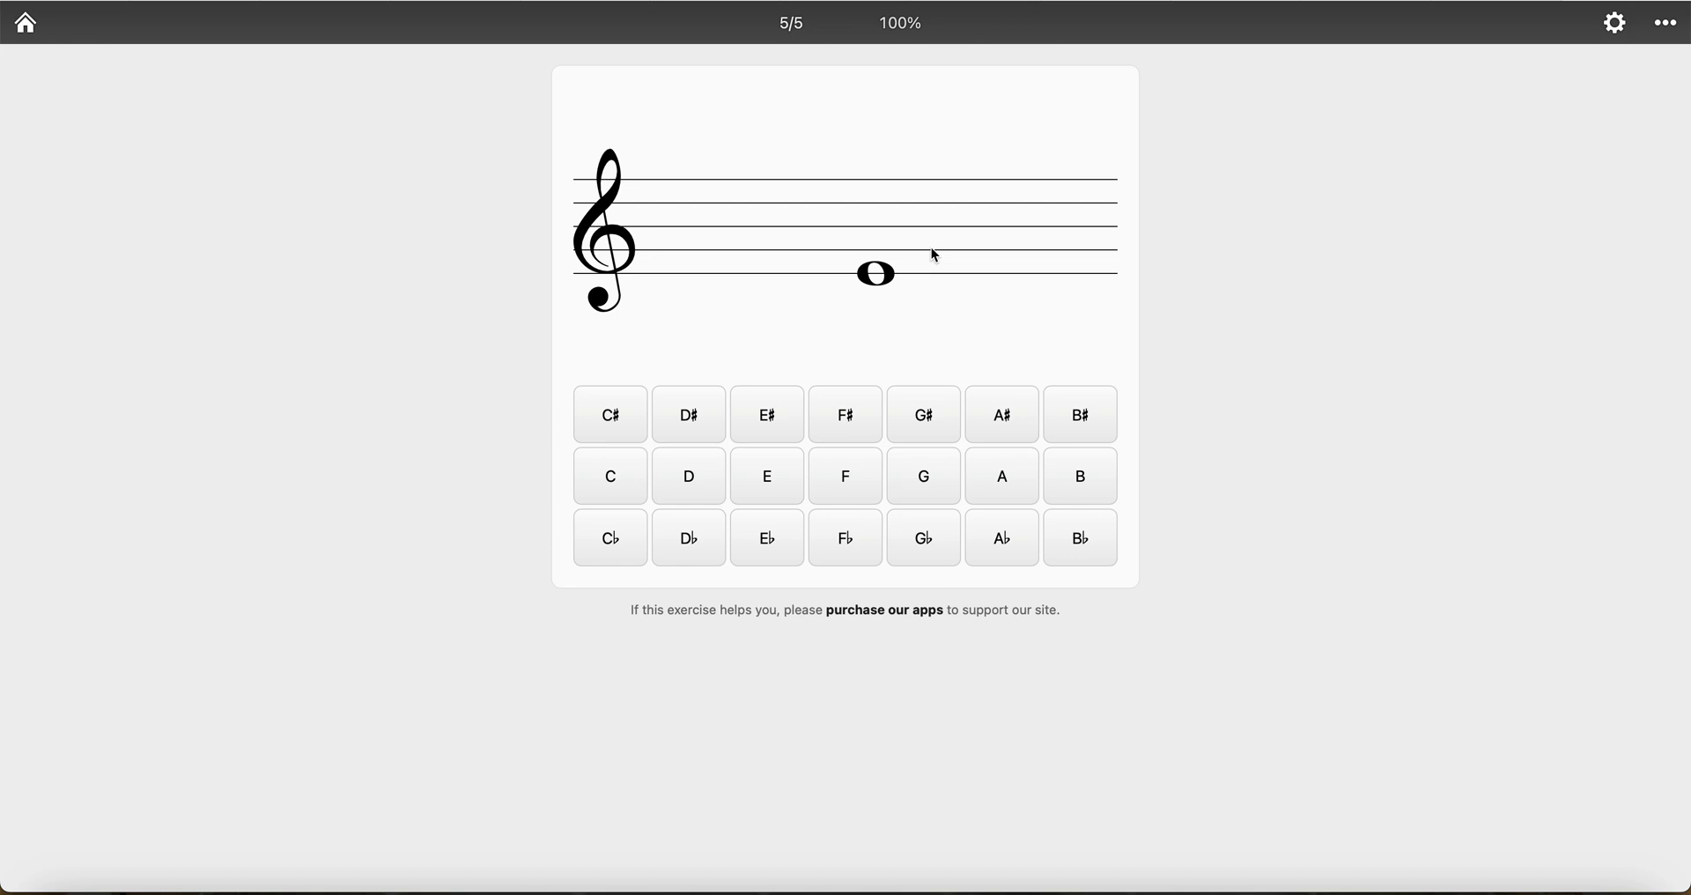
Open the Key Signature Identification exercise and examine which key signatures its customization settings include.
{"action": "left_click", "coordinate": [27, 26]}
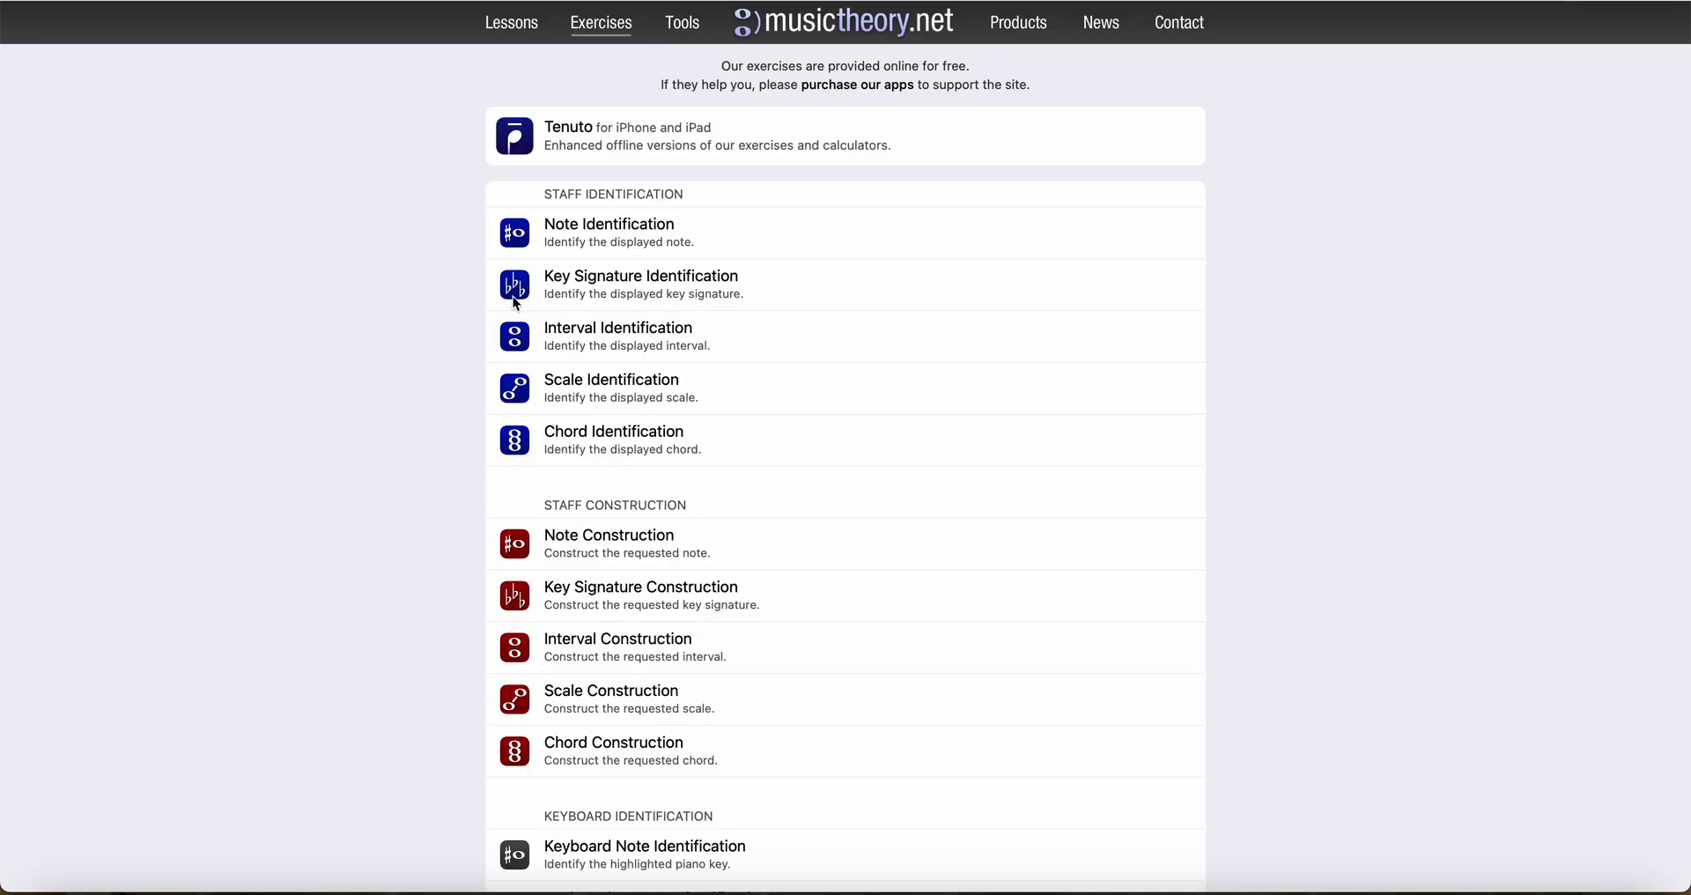
{"action": "left_click", "coordinate": [642, 276]}
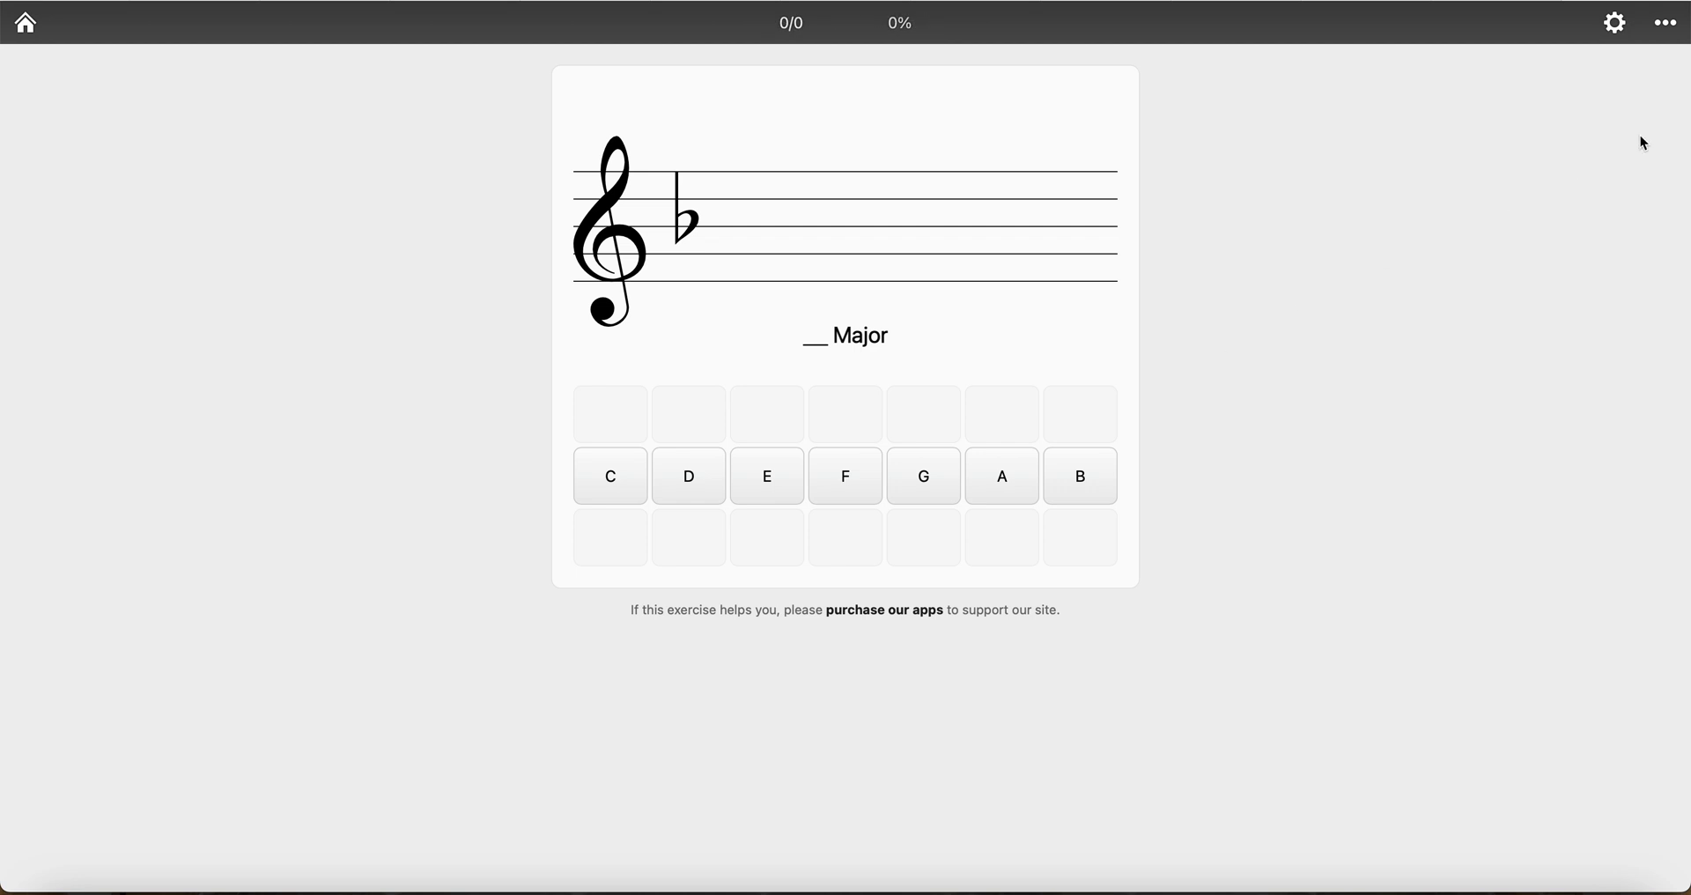
{"action": "left_click", "coordinate": [1624, 35]}
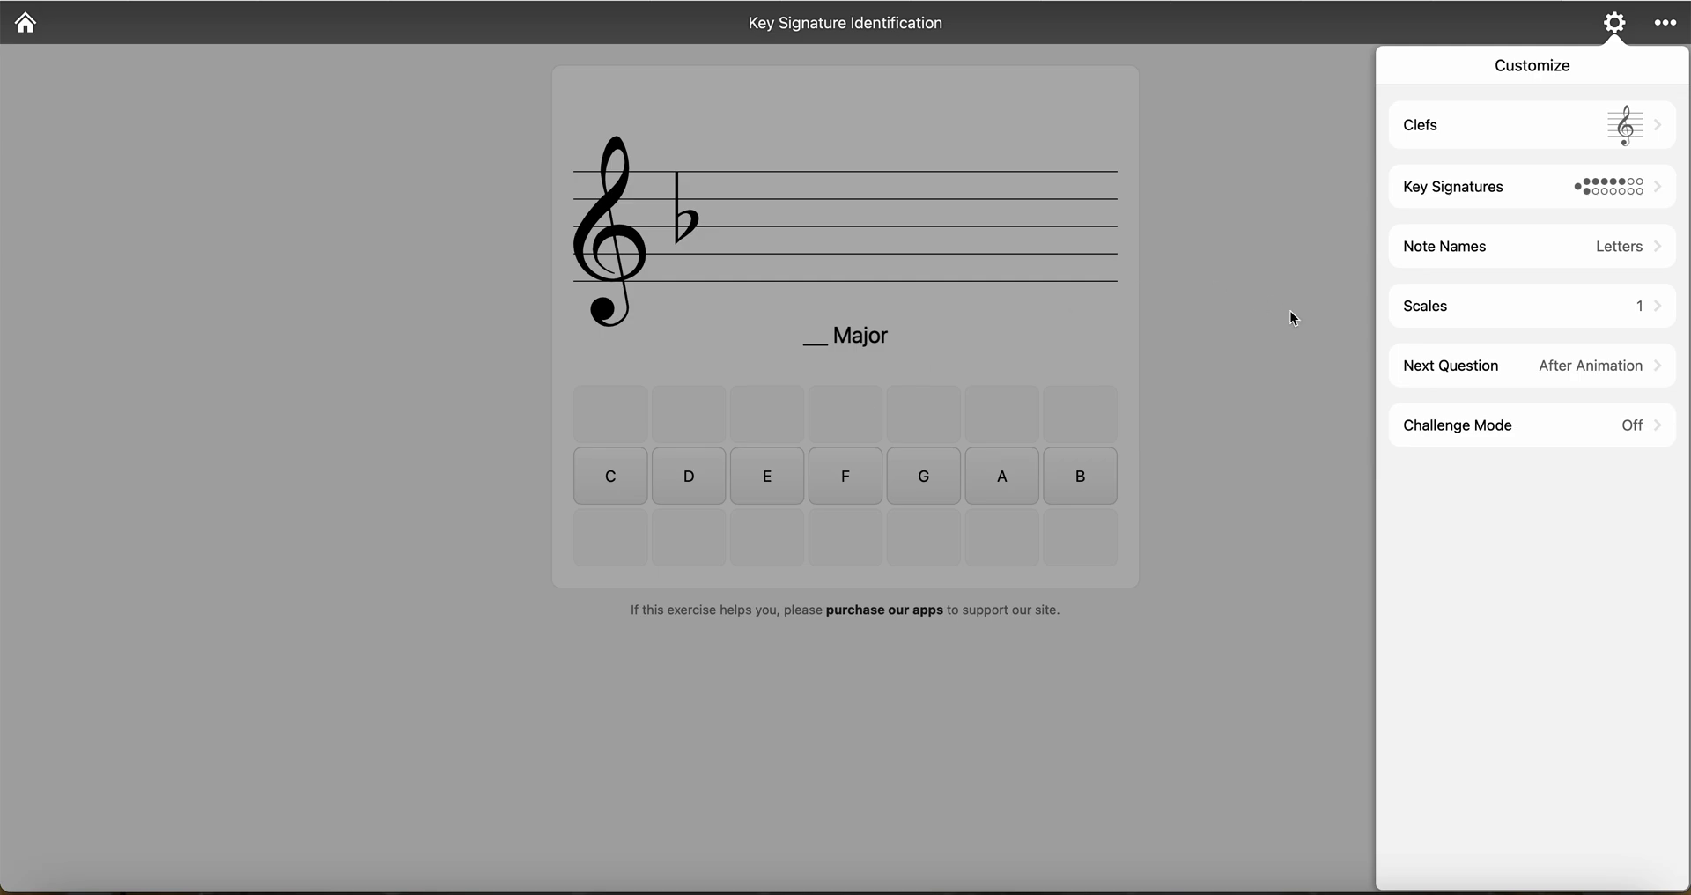
{"action": "left_click", "coordinate": [1489, 188]}
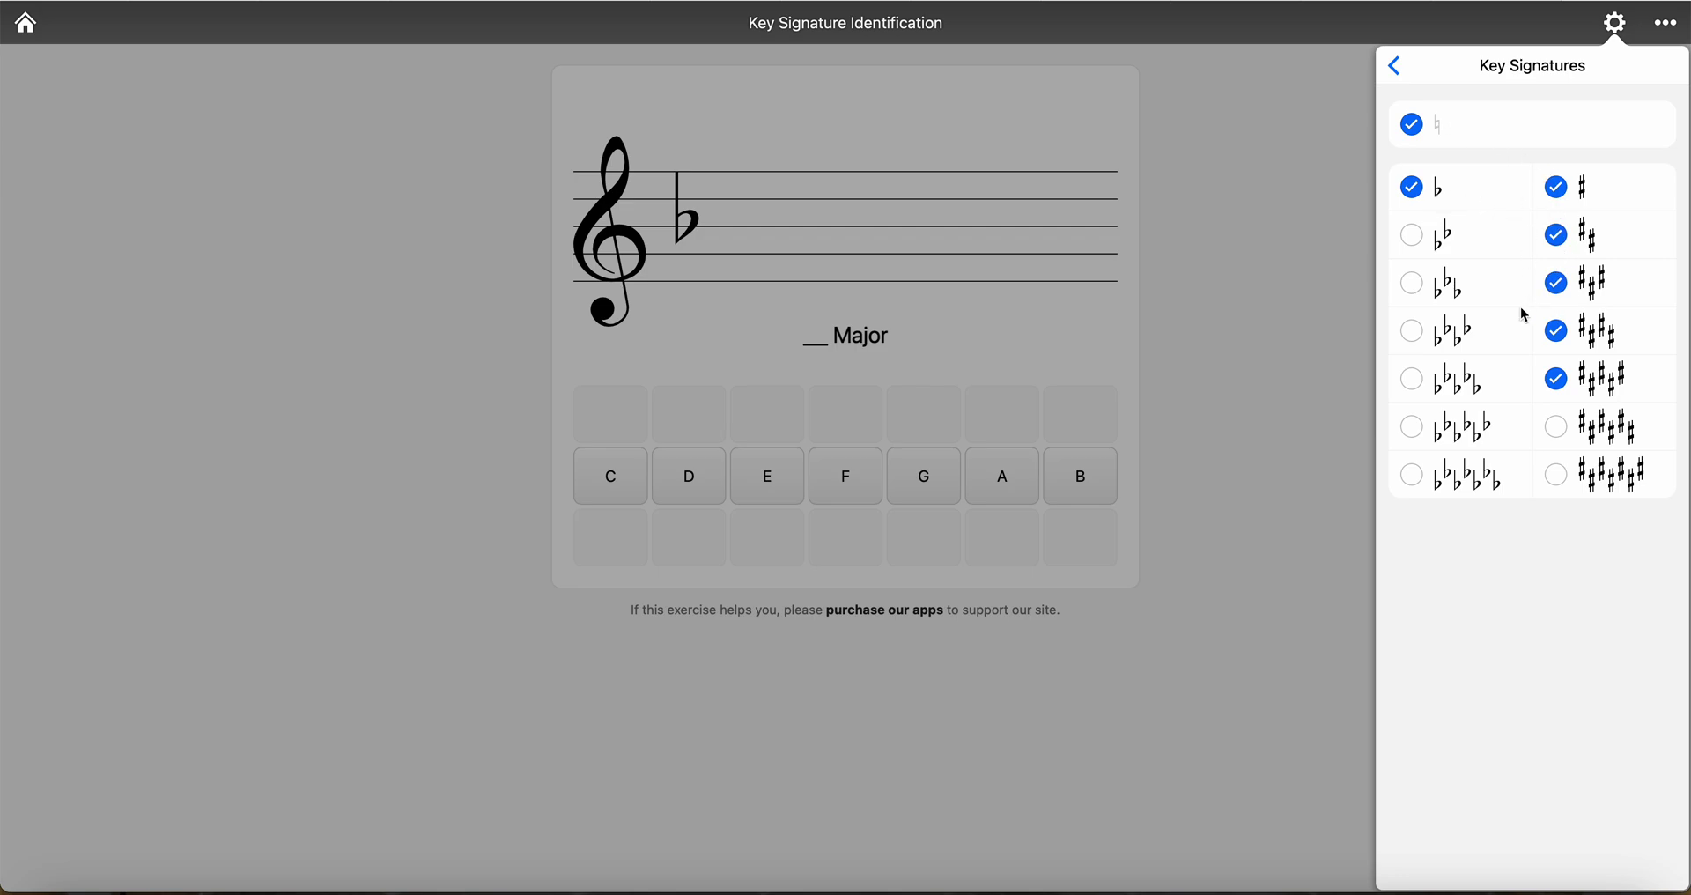
{"action": "left_click", "coordinate": [1400, 80]}
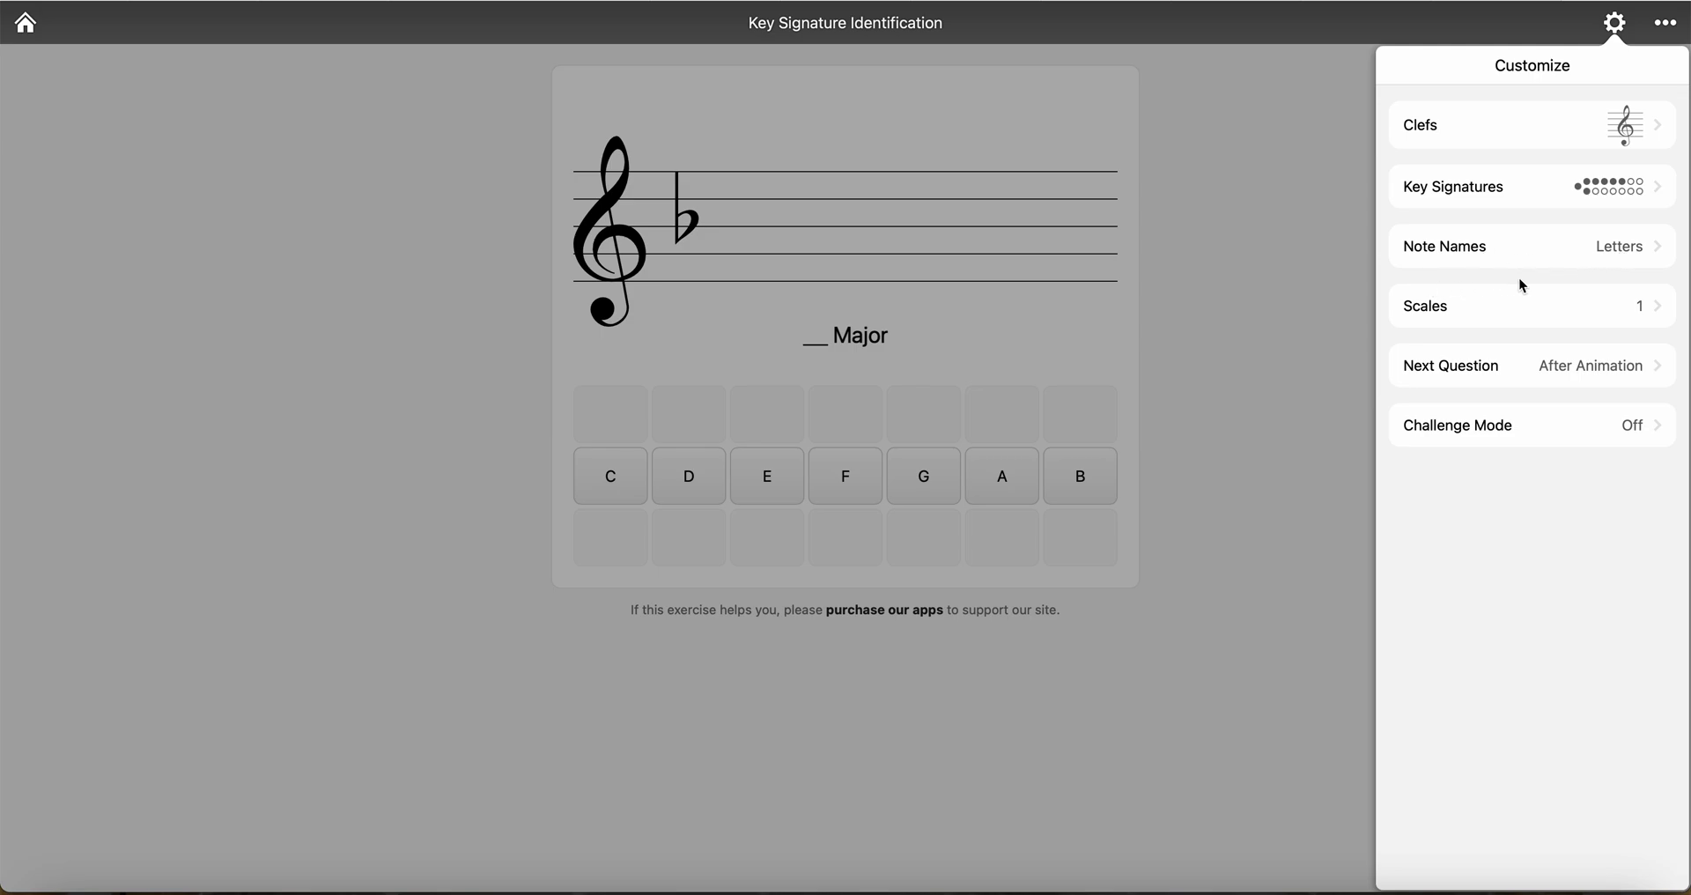
Examine the scale choices and the Challenge Mode options of the key signature exercise.
{"action": "left_click", "coordinate": [1515, 306]}
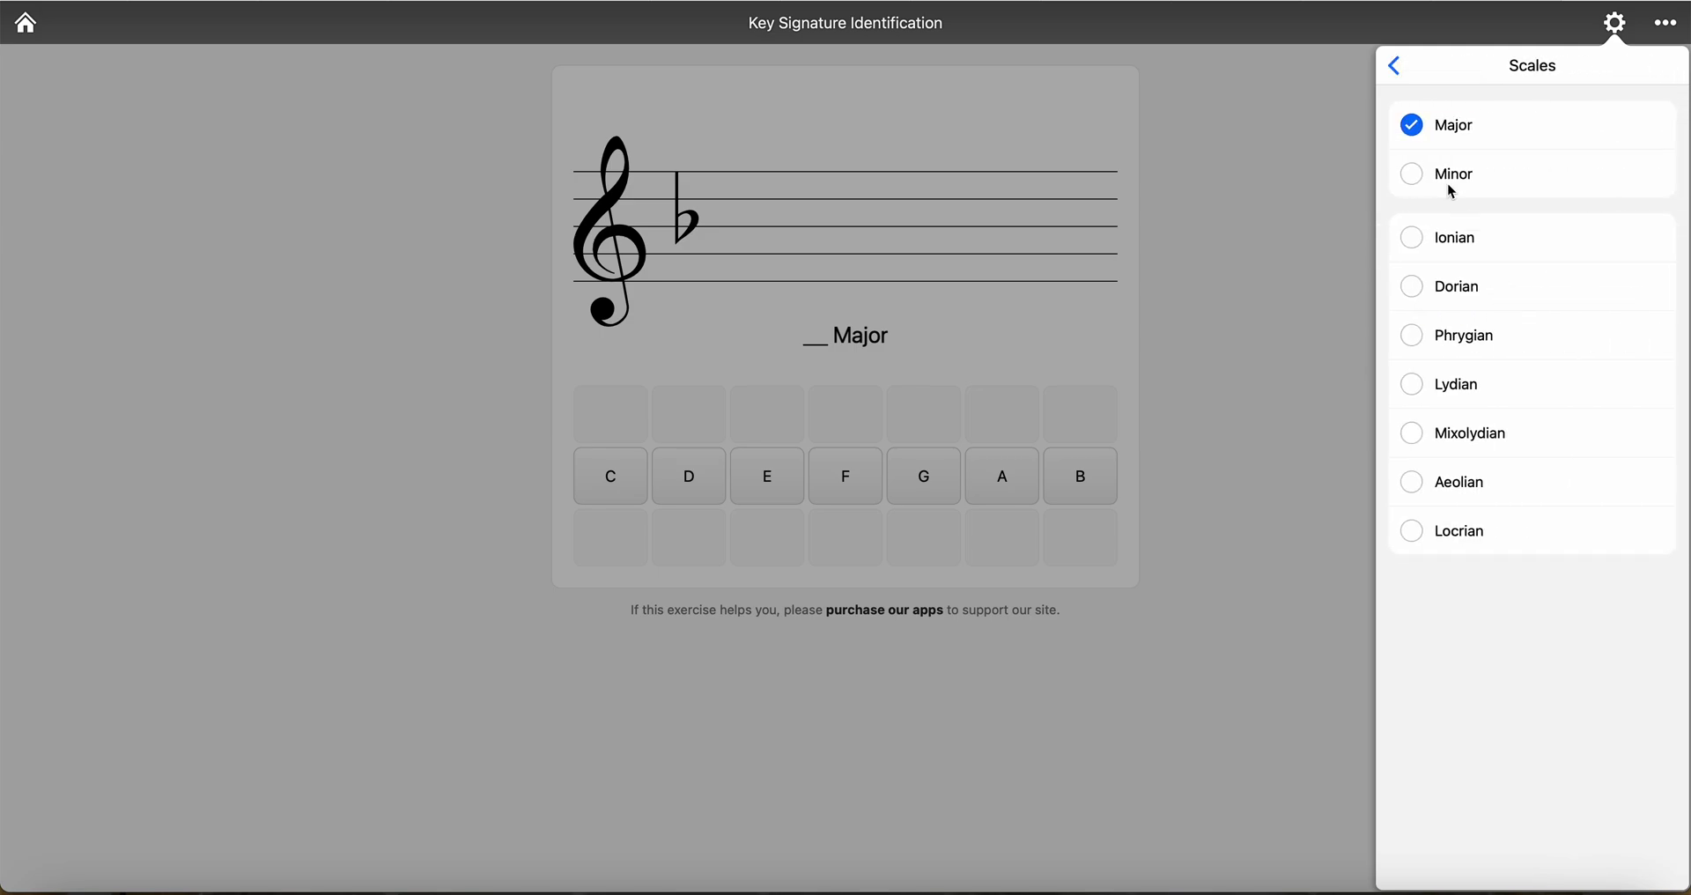
{"action": "left_click", "coordinate": [1397, 66]}
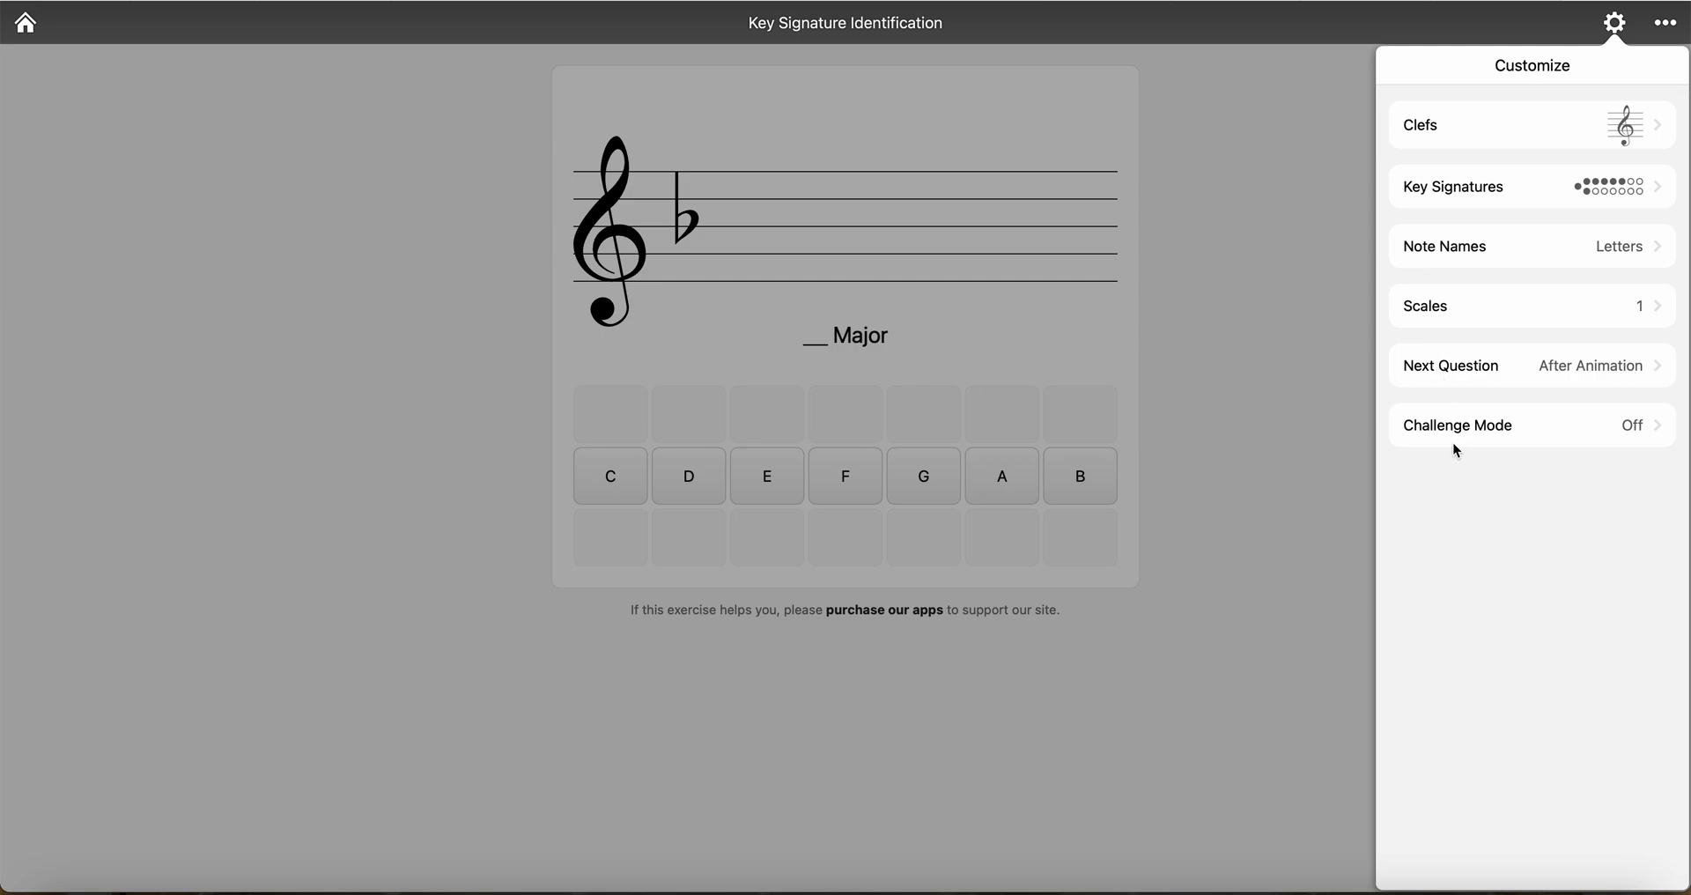
{"action": "left_click", "coordinate": [1532, 432]}
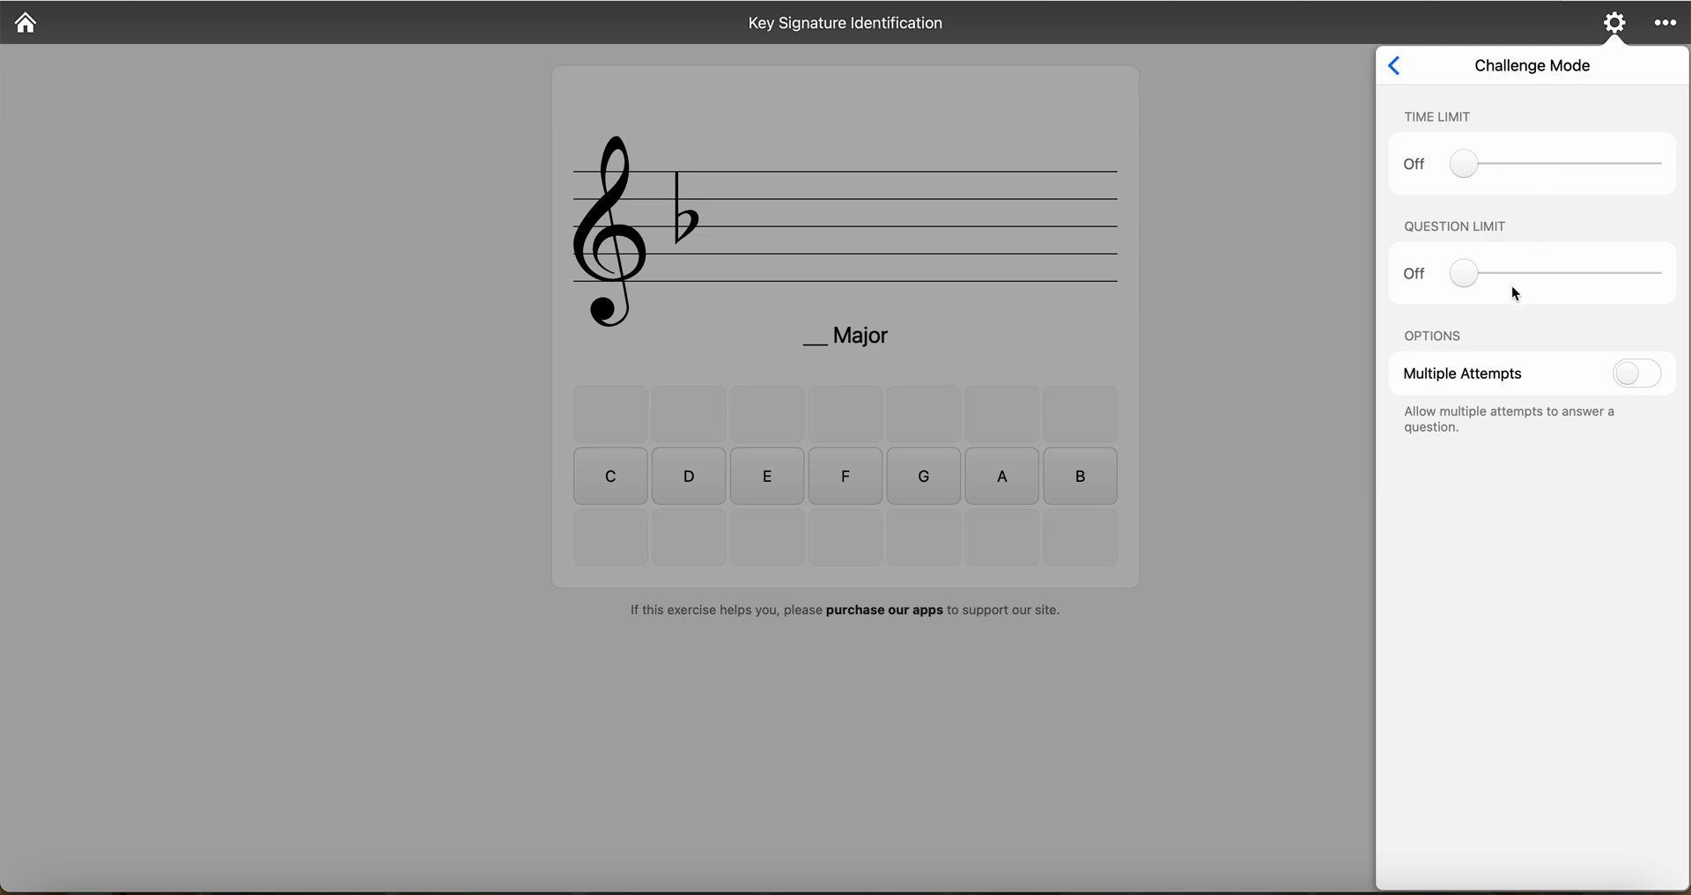
{"action": "left_click", "coordinate": [1400, 74]}
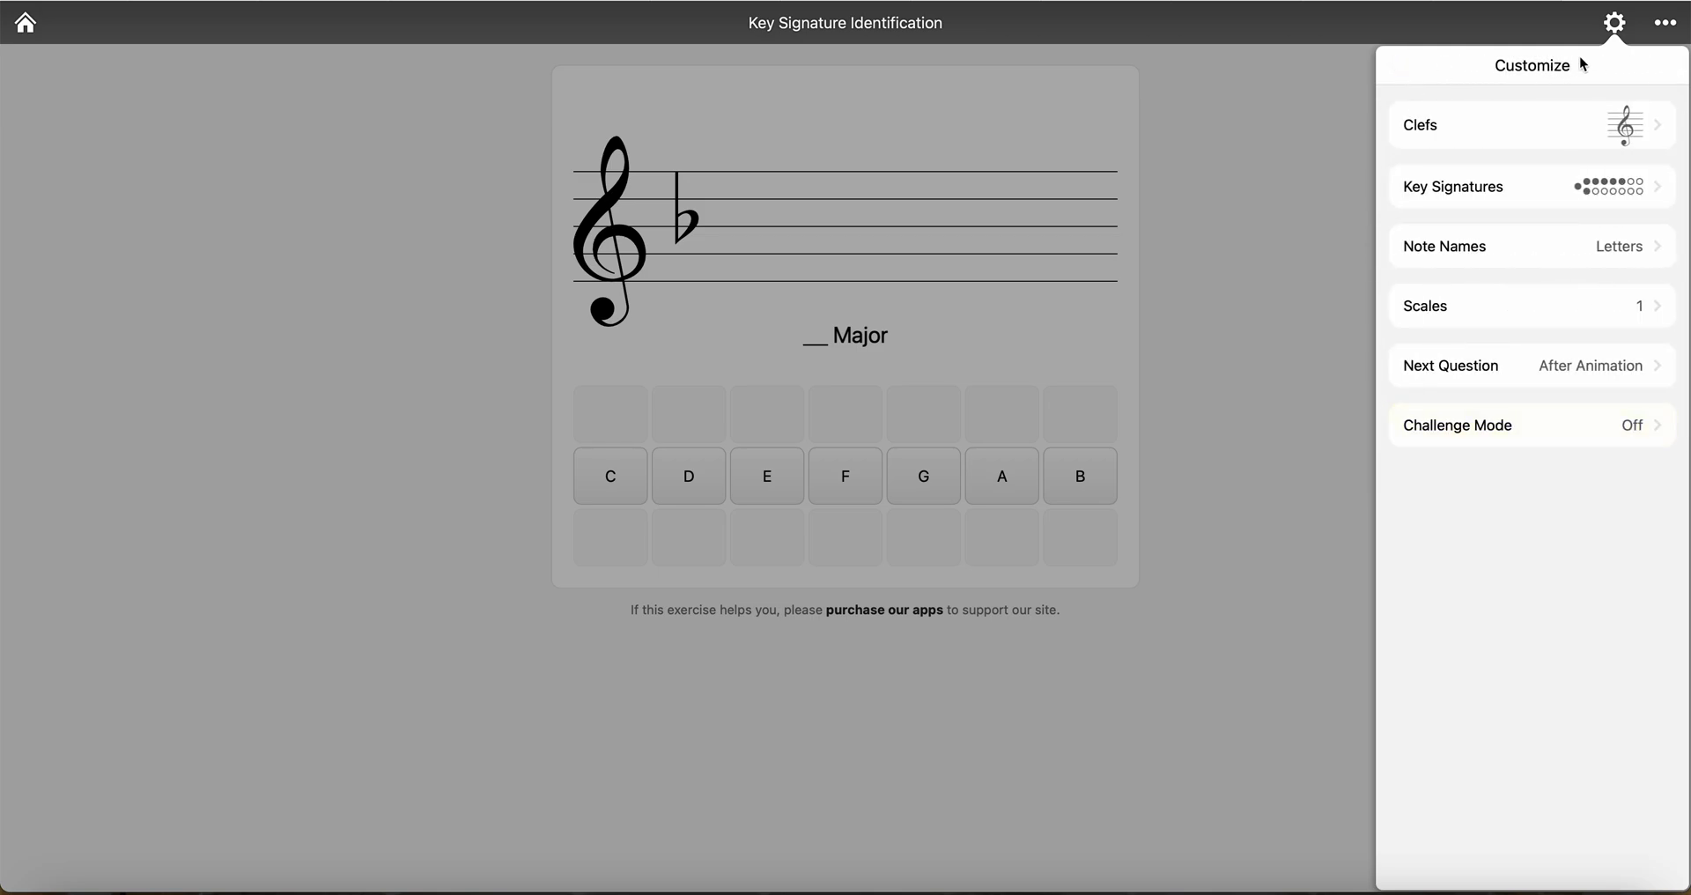
Limit the exercise to the key signatures with no accidentals and with one, two or three sharps, and close the customization settings.
{"action": "left_click", "coordinate": [1615, 22]}
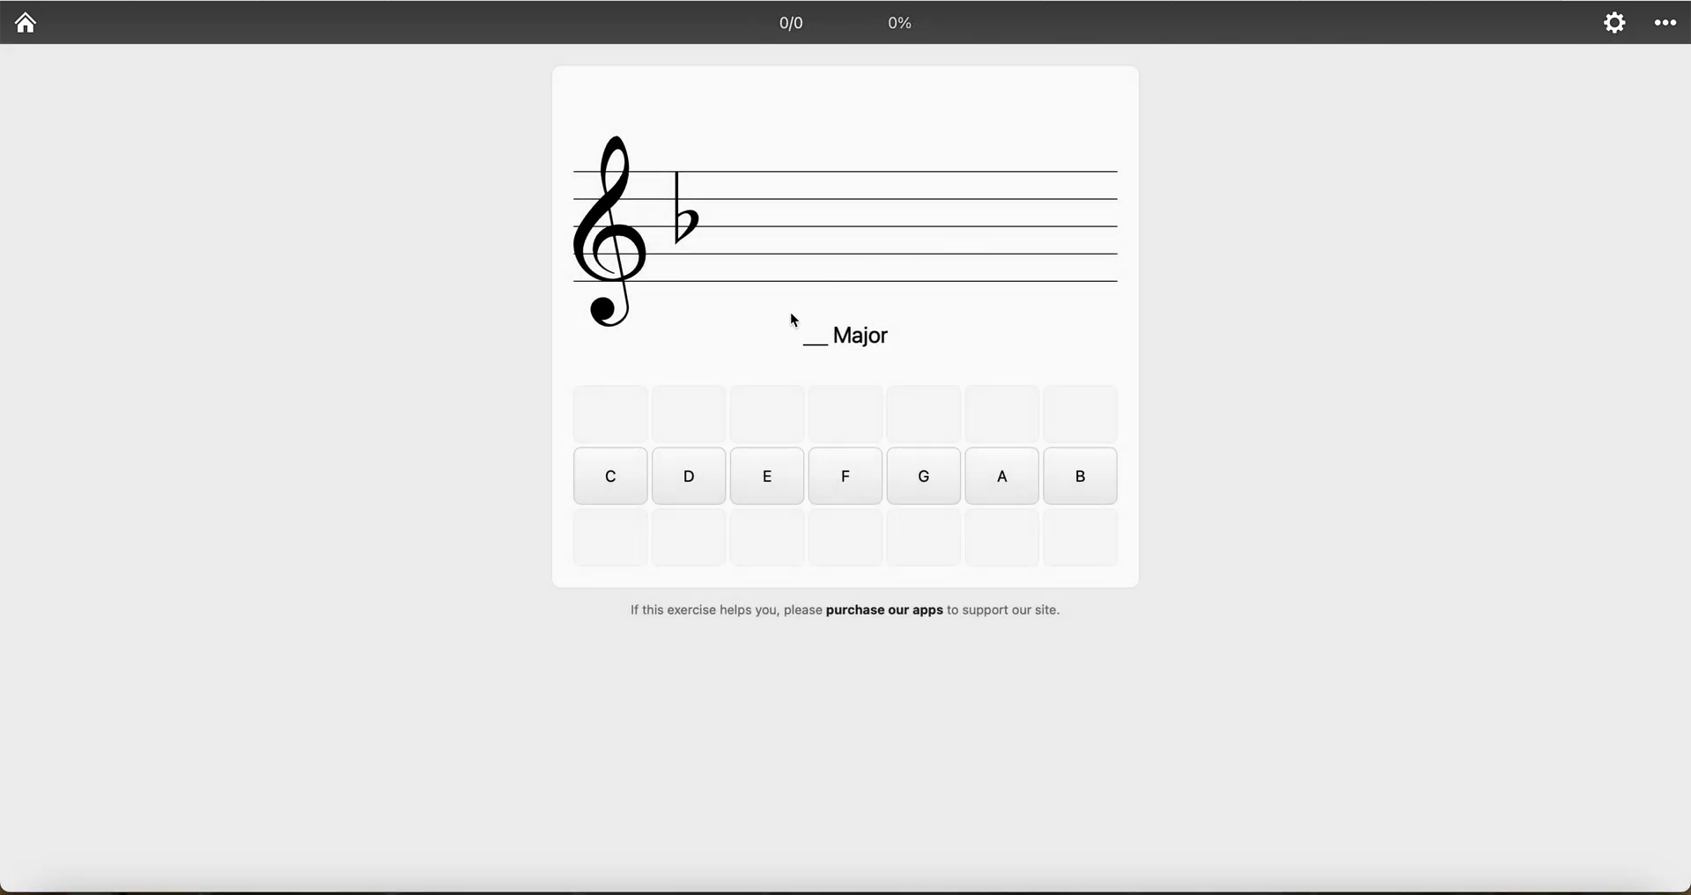
{"action": "left_click", "coordinate": [1615, 24]}
{"action": "left_click", "coordinate": [1558, 208]}
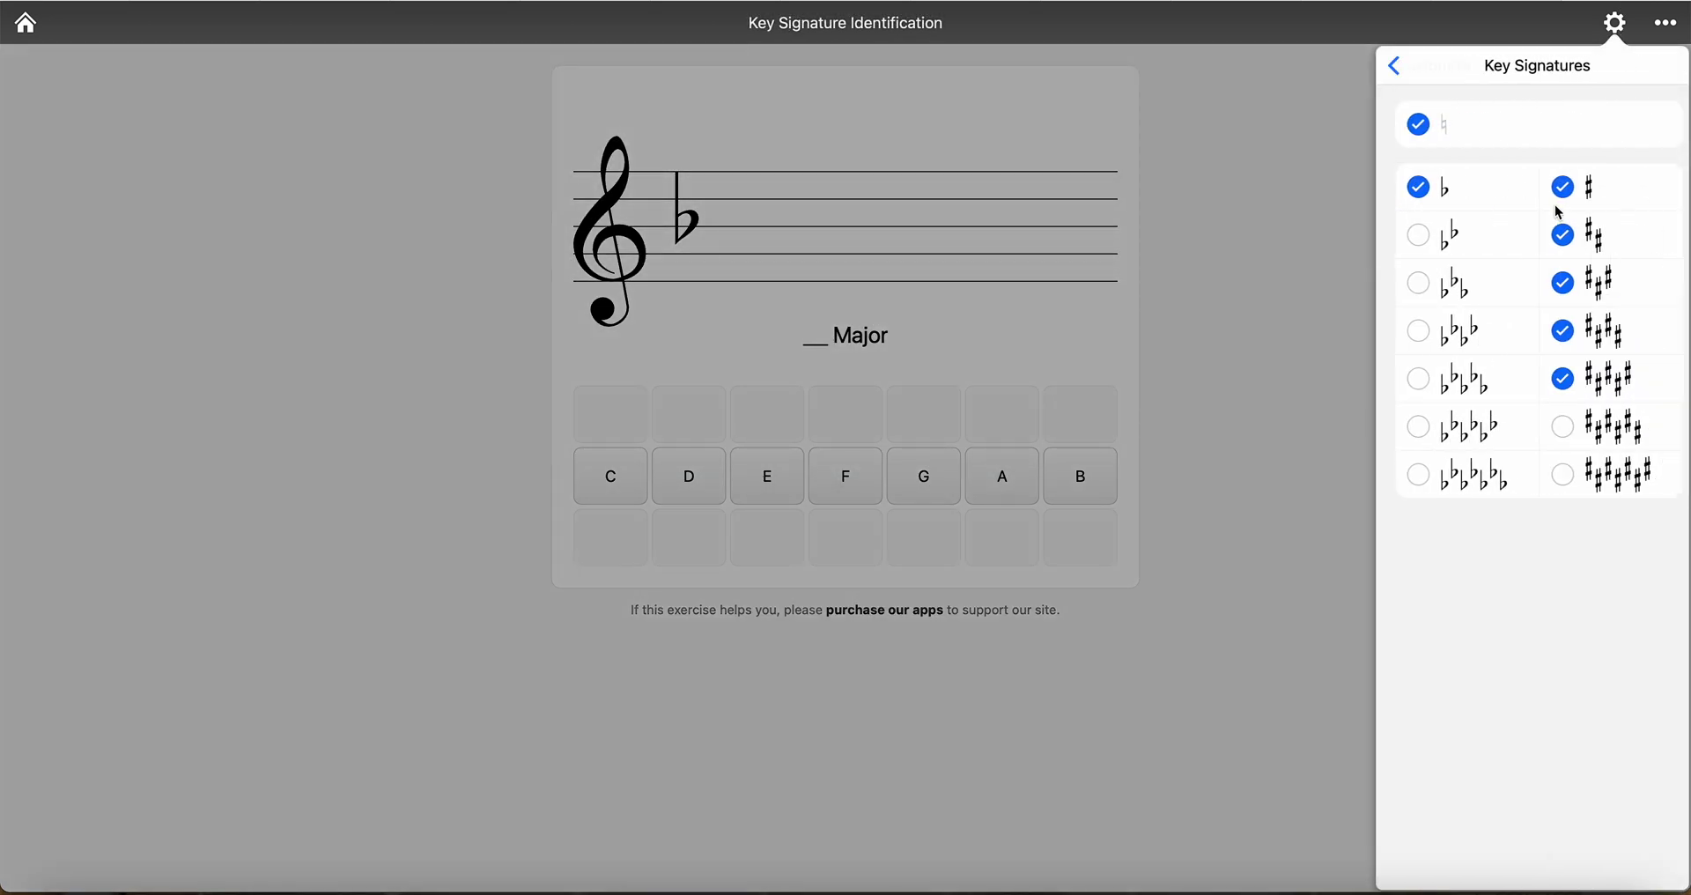
{"action": "left_click", "coordinate": [1449, 202]}
{"action": "left_click", "coordinate": [1558, 380]}
{"action": "left_click", "coordinate": [1556, 324]}
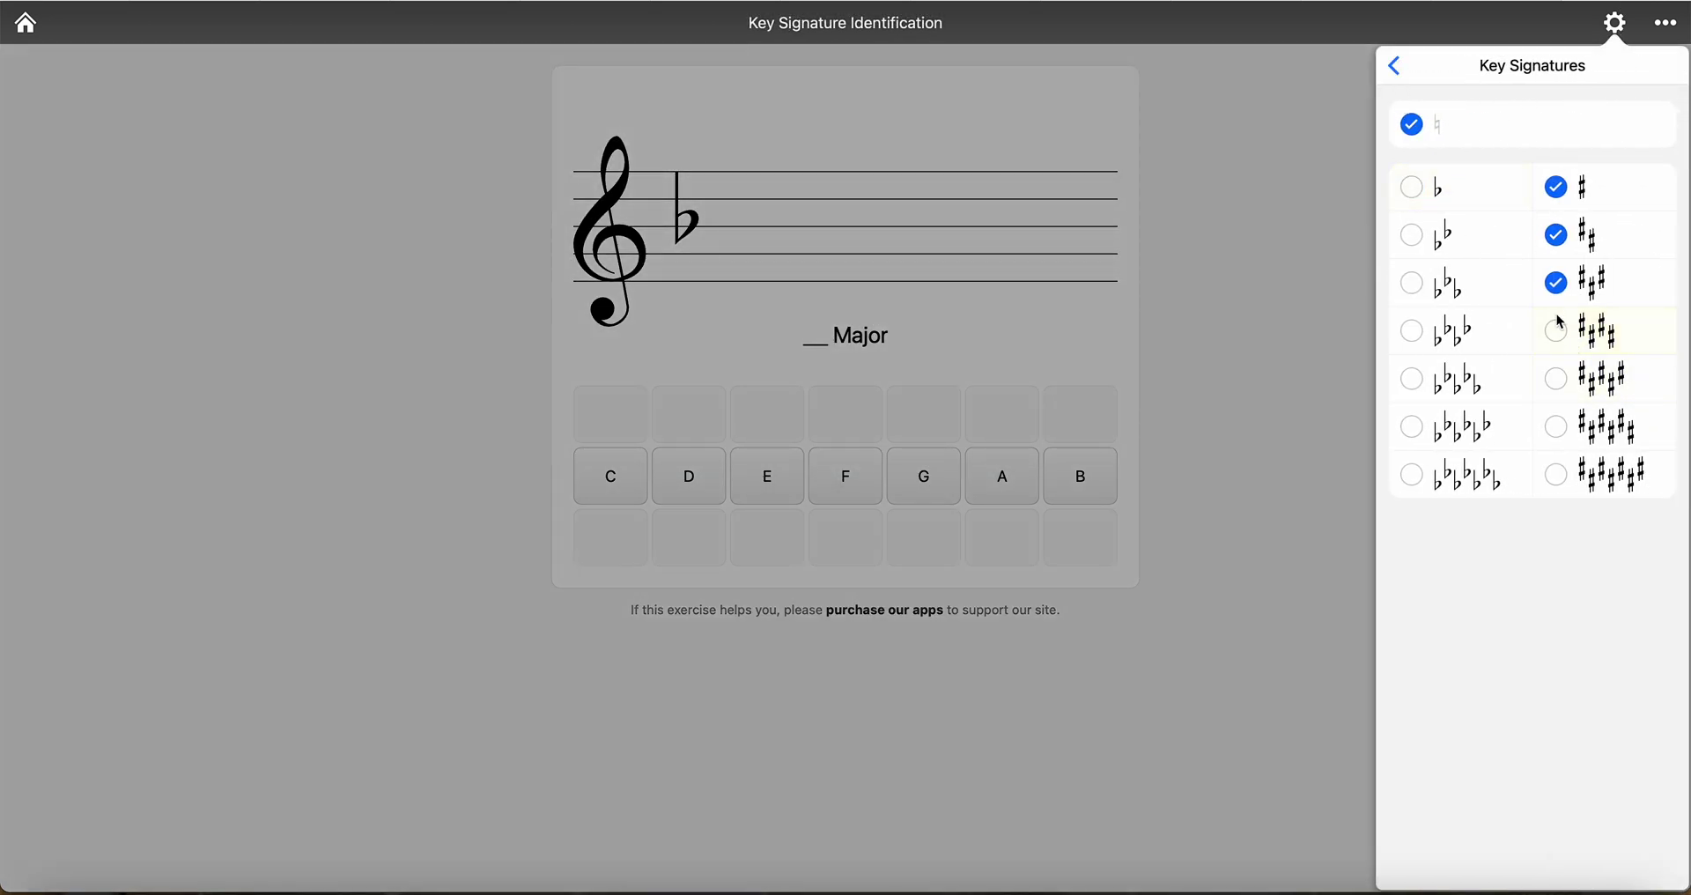
{"action": "left_click", "coordinate": [1393, 66]}
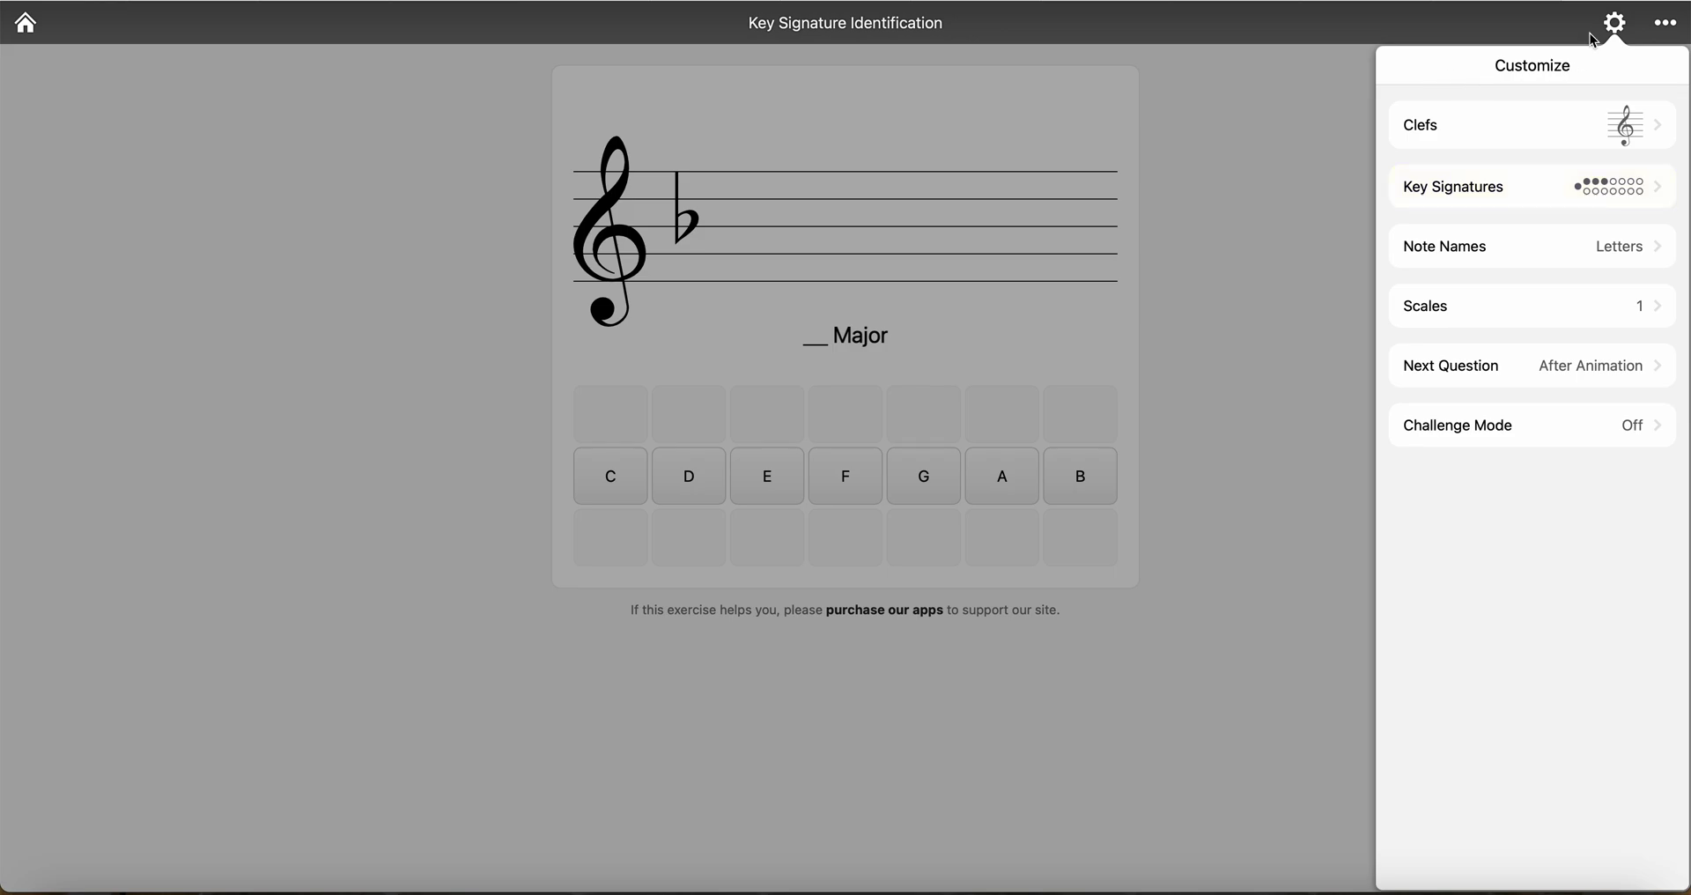
{"action": "left_click", "coordinate": [1615, 23]}
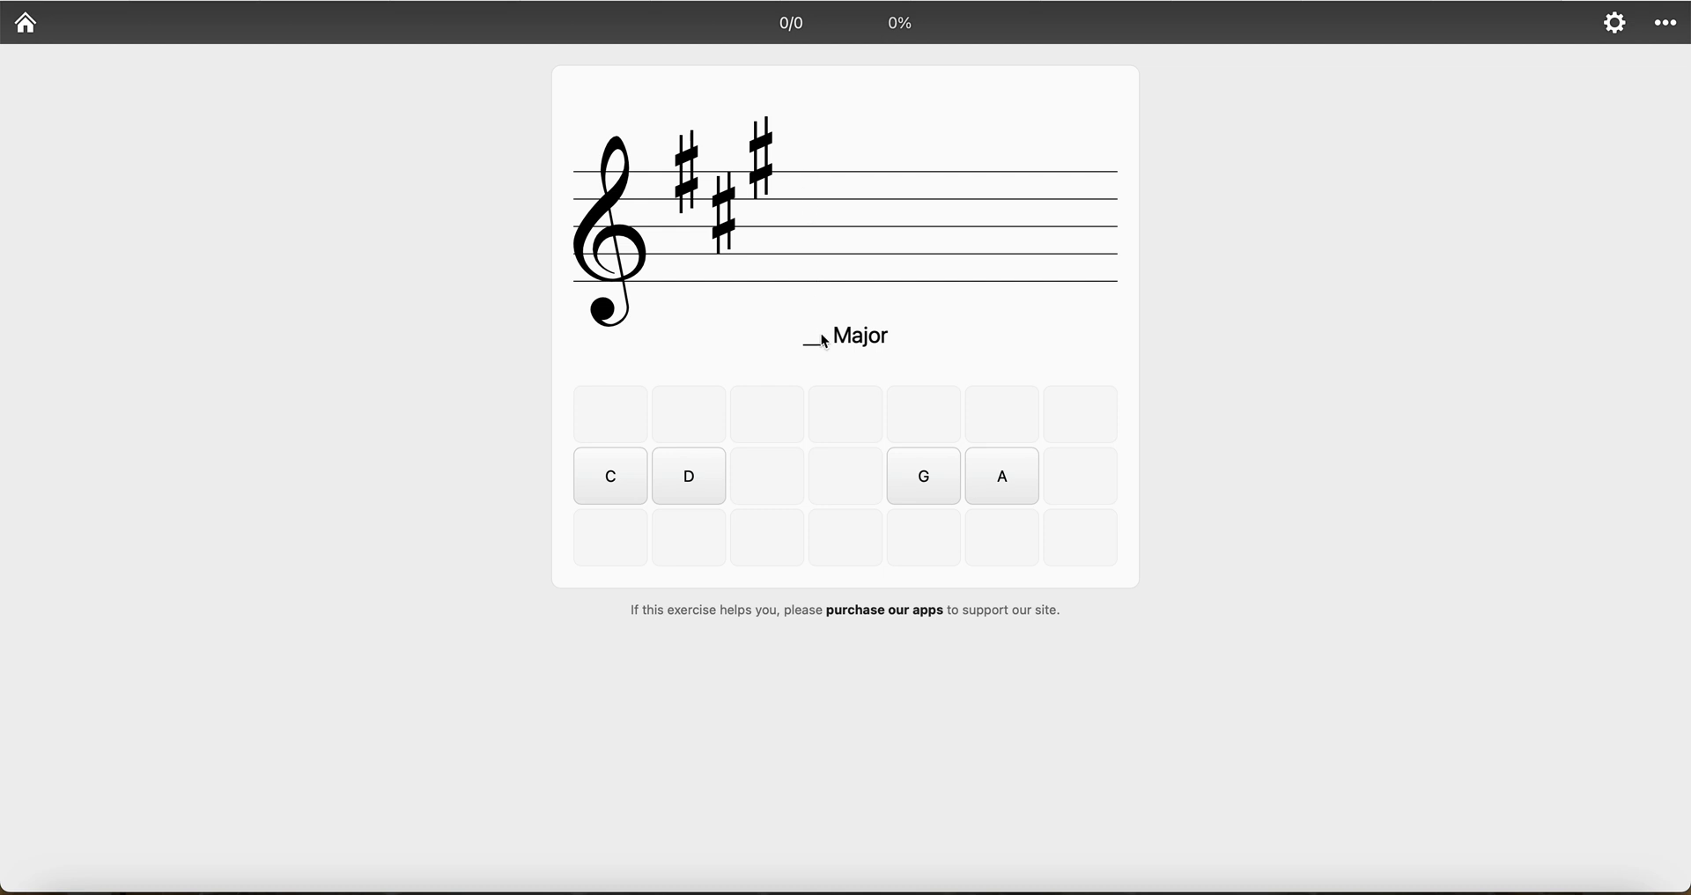
Answer three key signature questions with A, D and G major.
{"action": "left_click", "coordinate": [996, 473]}
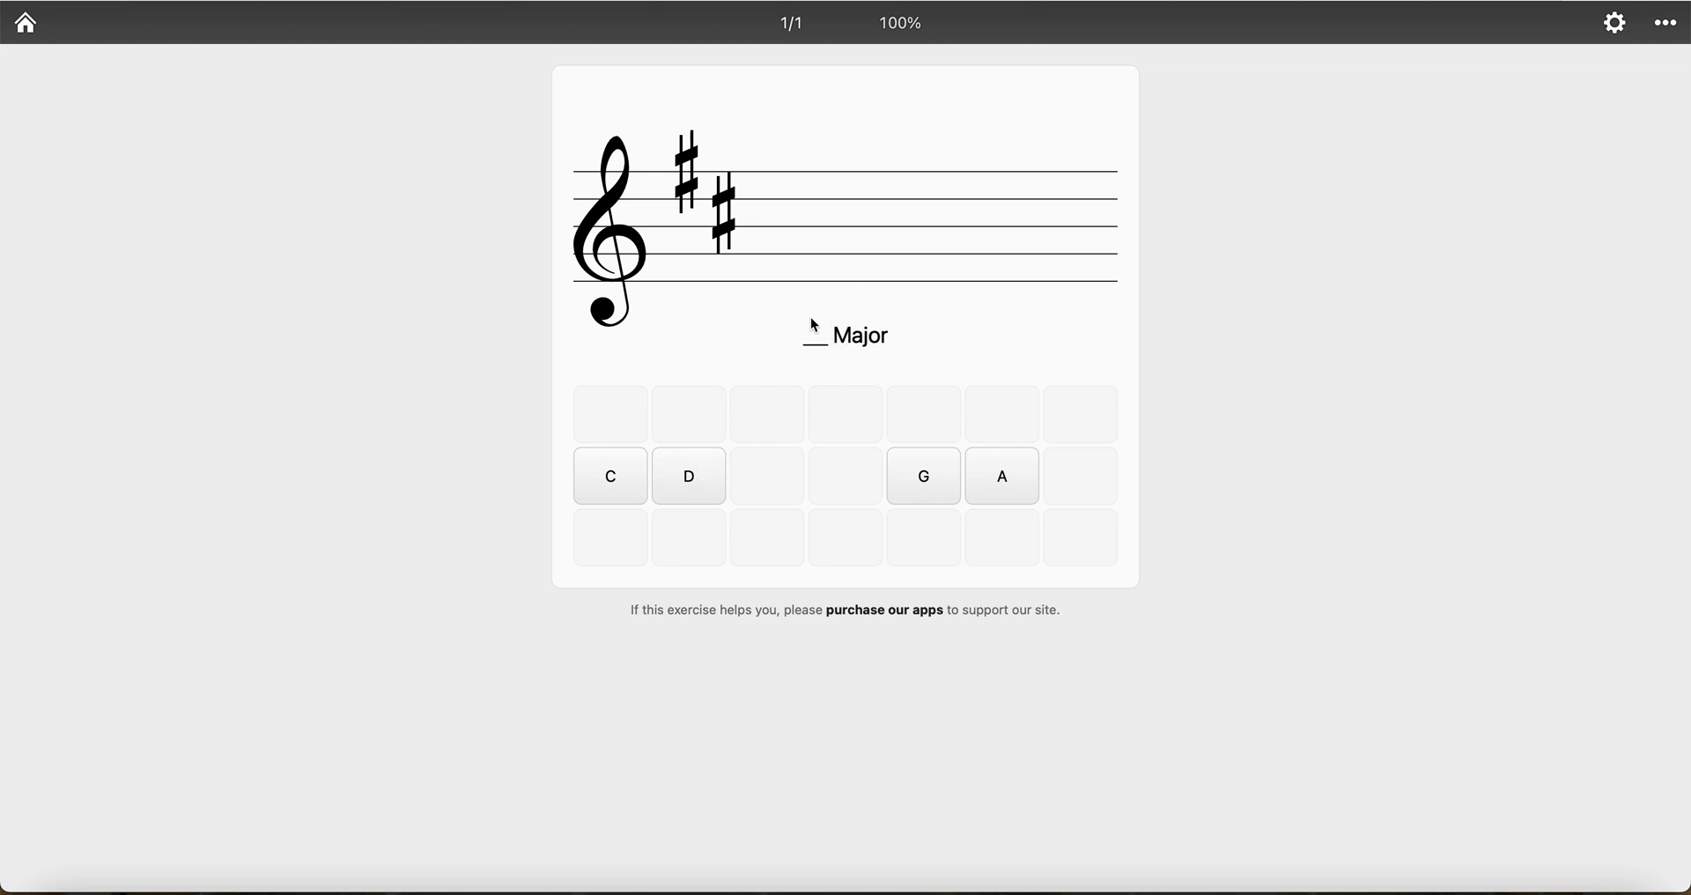
{"action": "left_click", "coordinate": [680, 479]}
{"action": "left_click", "coordinate": [928, 479]}
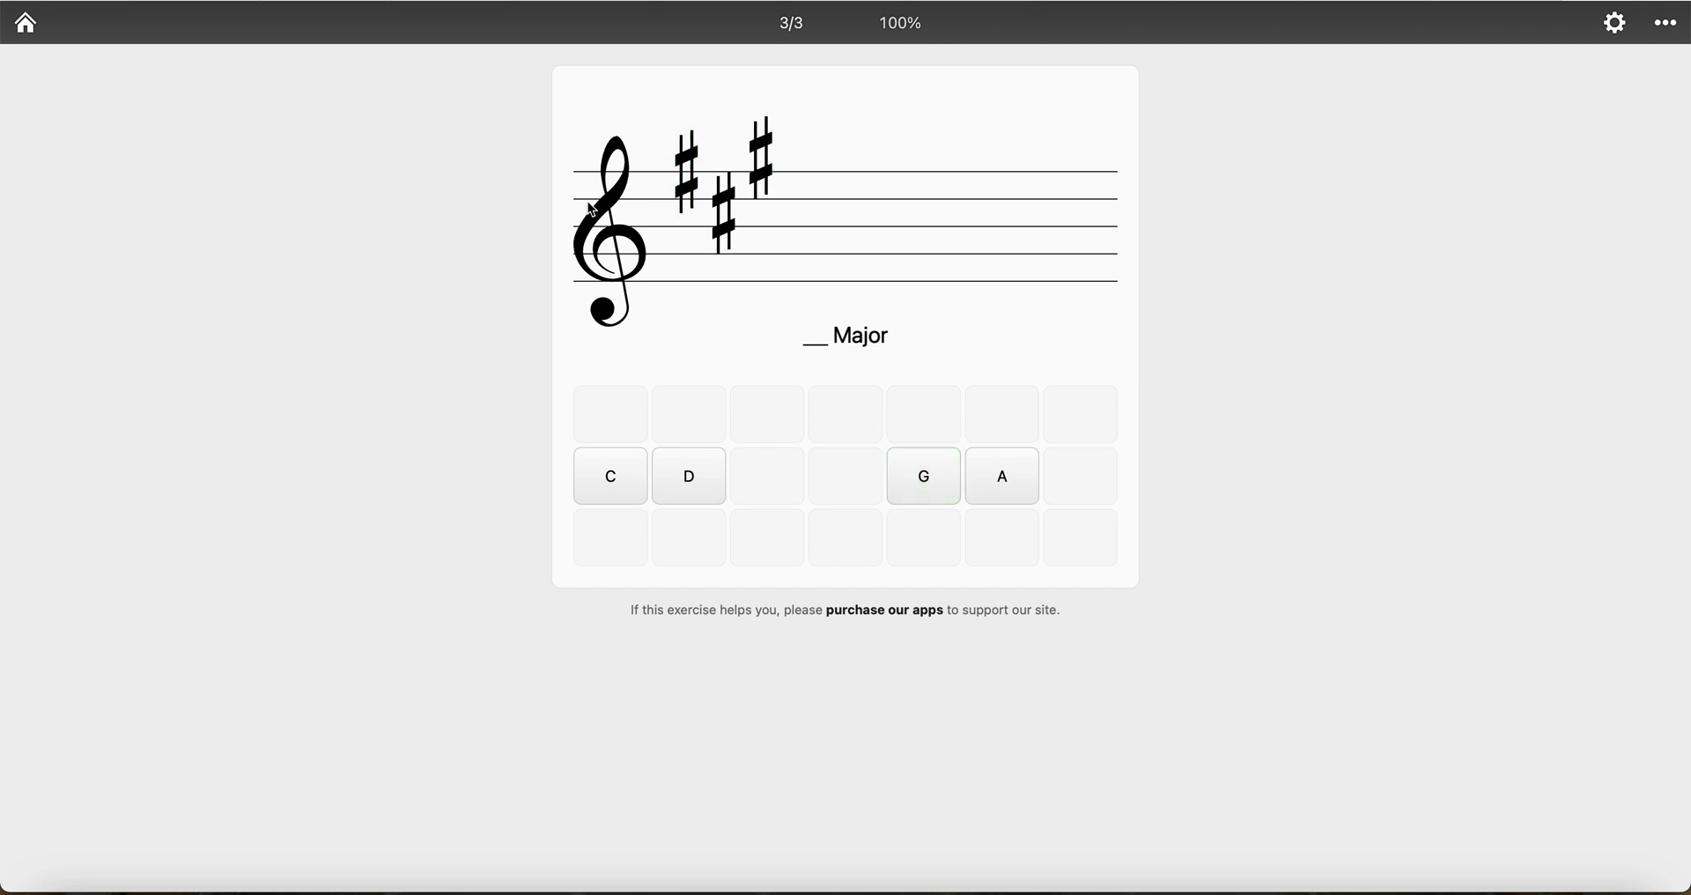
Return to the exercise list, open Interval Identification and show its customization settings.
{"action": "left_click", "coordinate": [26, 23]}
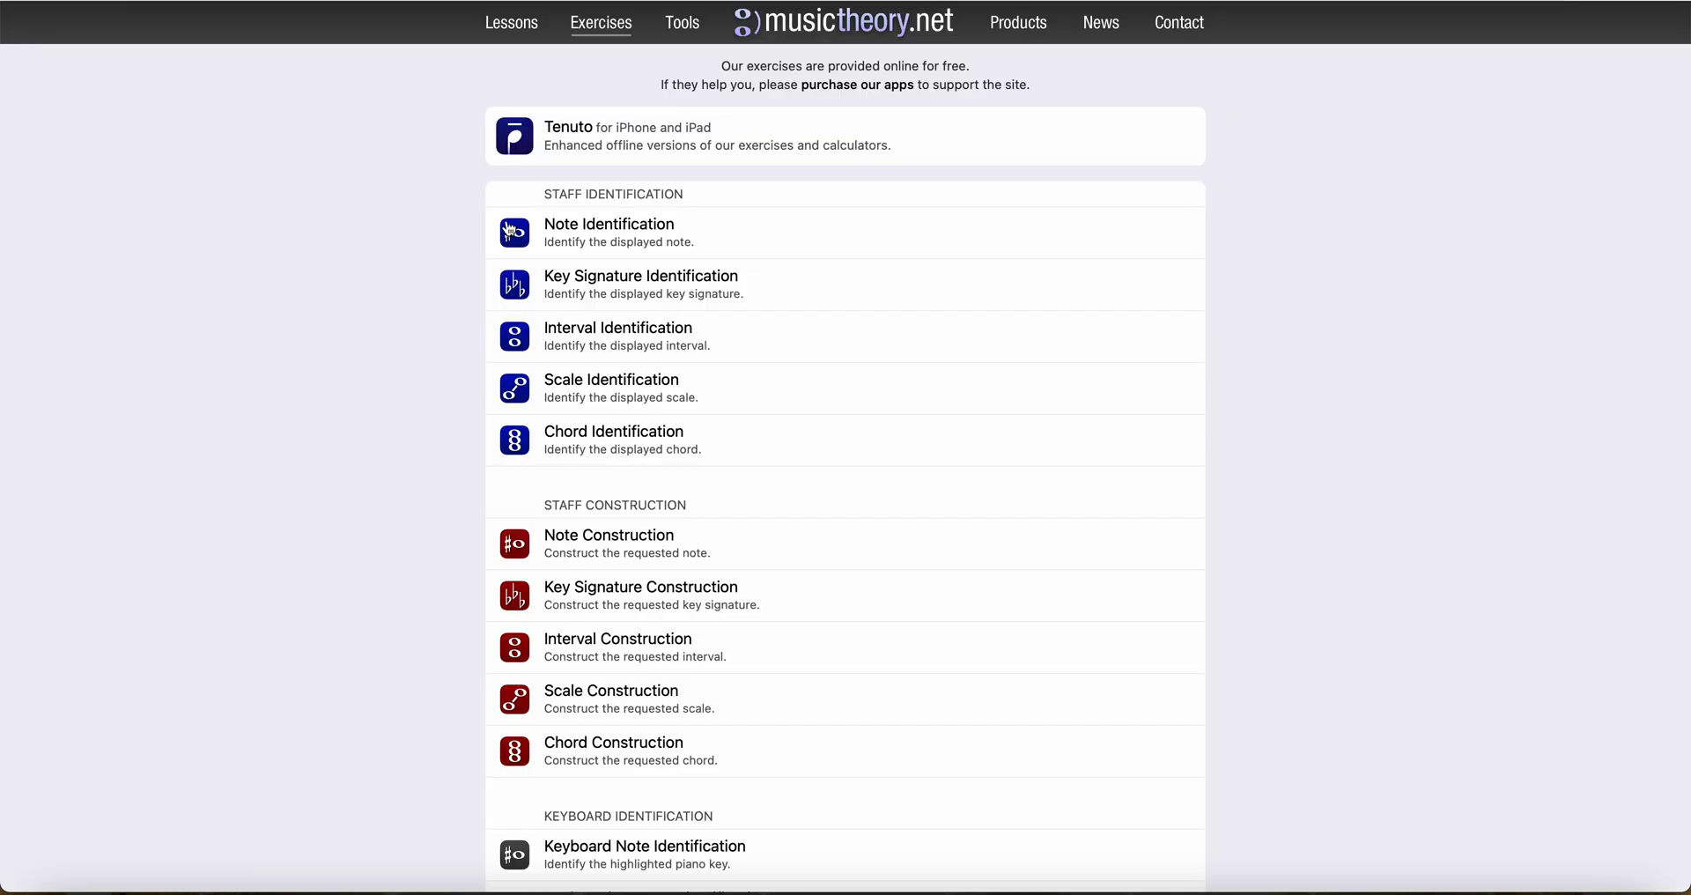
{"action": "scroll", "coordinate": [559, 441], "scroll_direction": "down", "scroll_amount": 2}
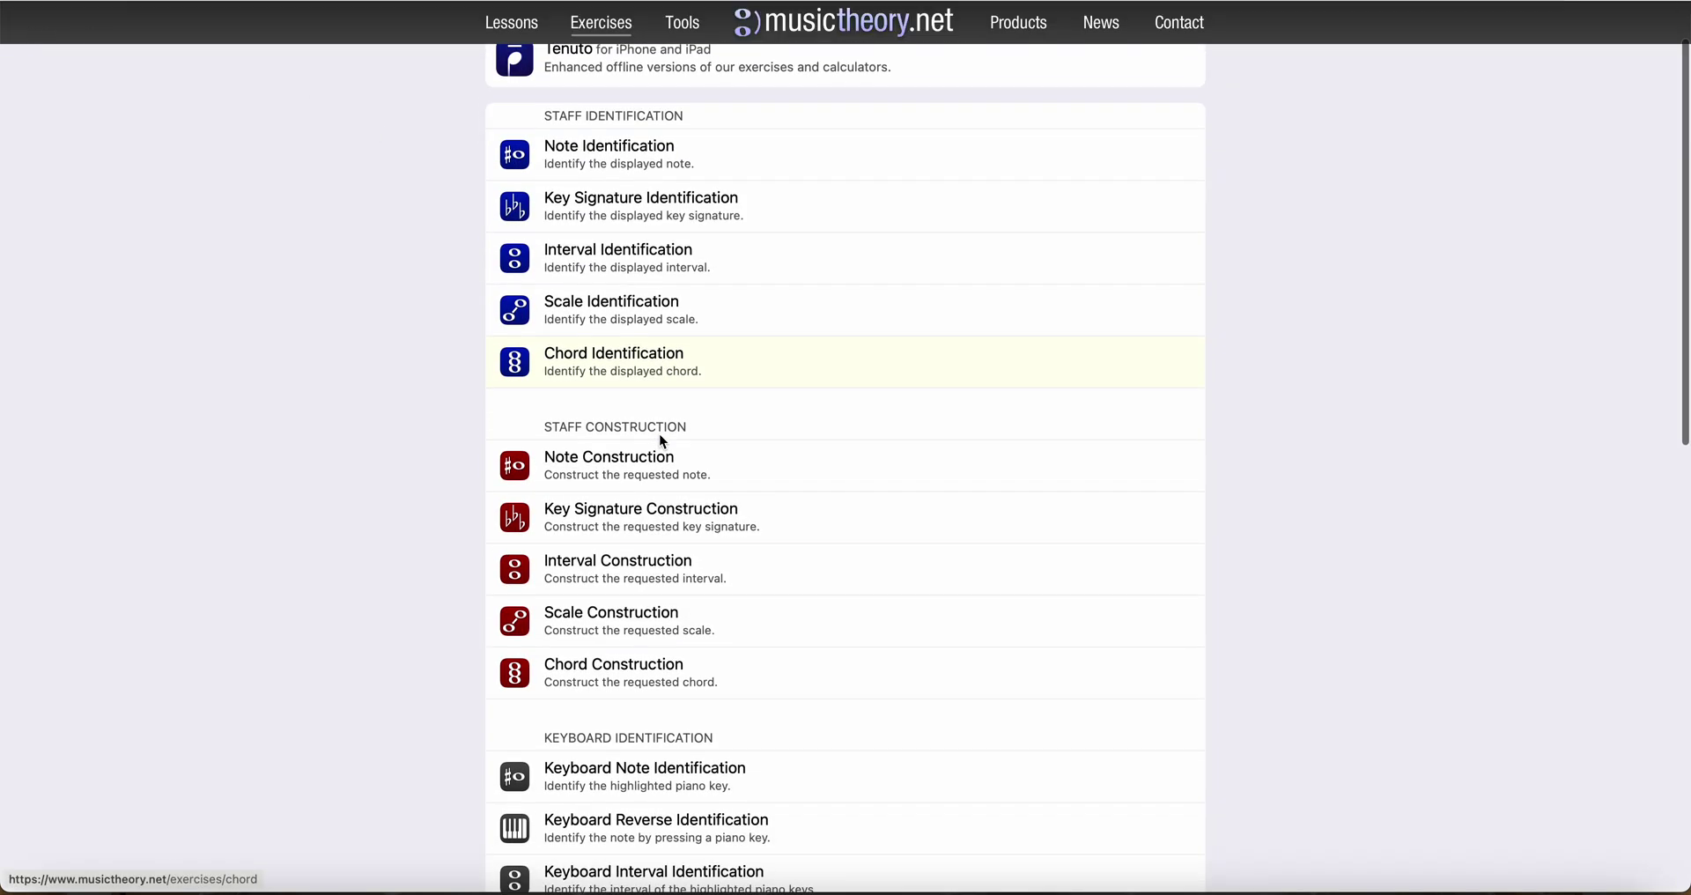
{"action": "left_click", "coordinate": [562, 262]}
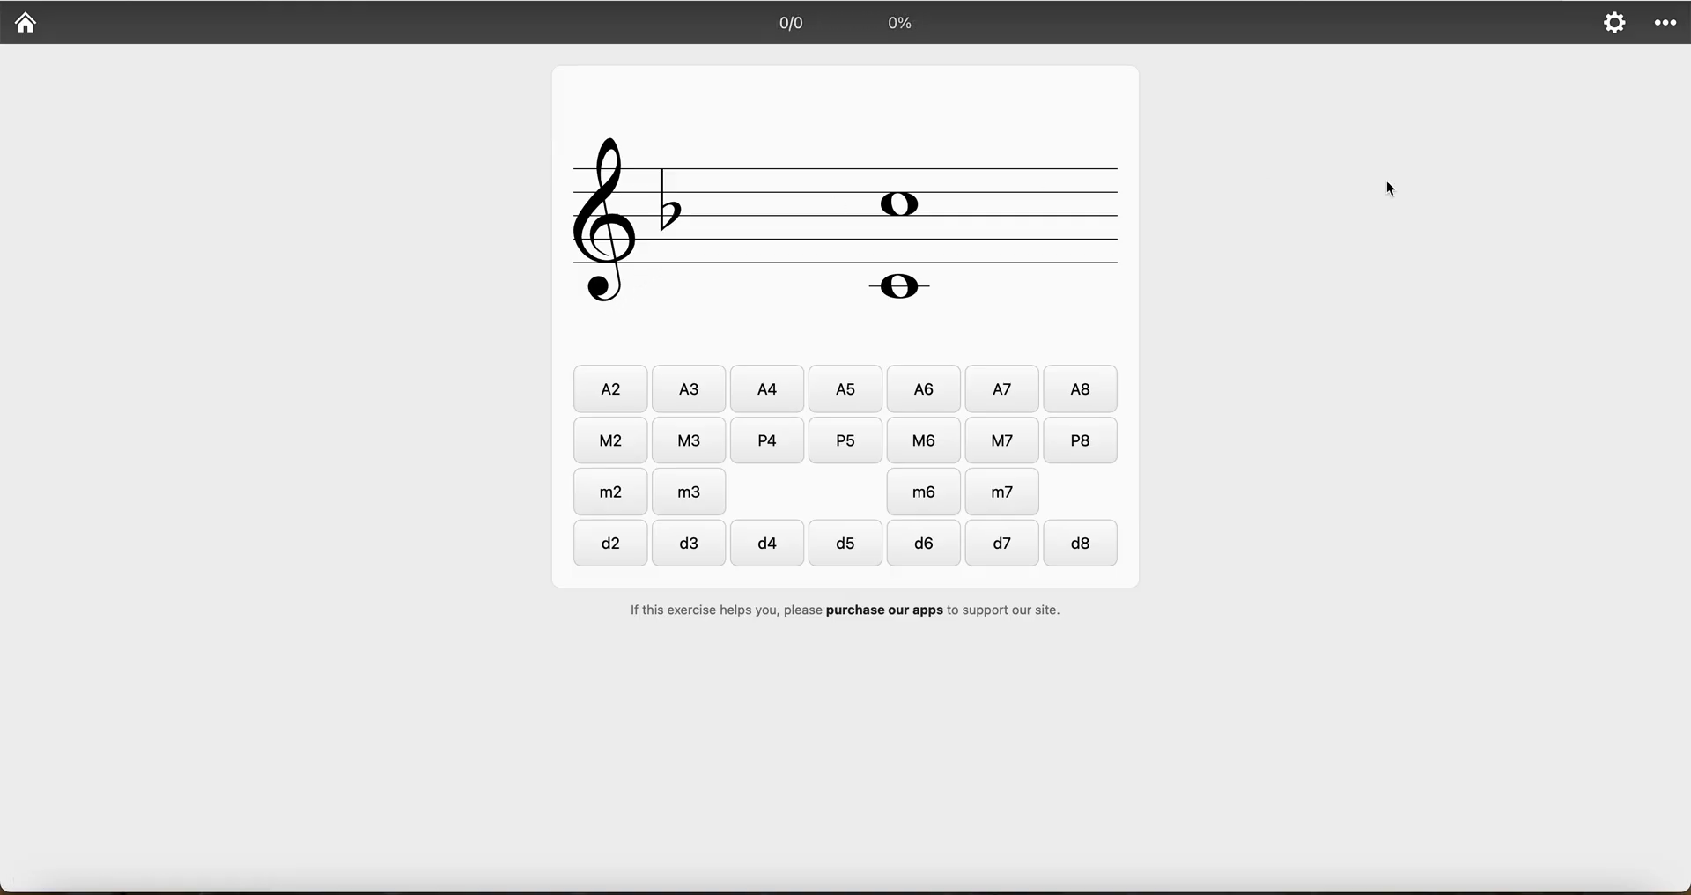
{"action": "left_click", "coordinate": [1617, 24]}
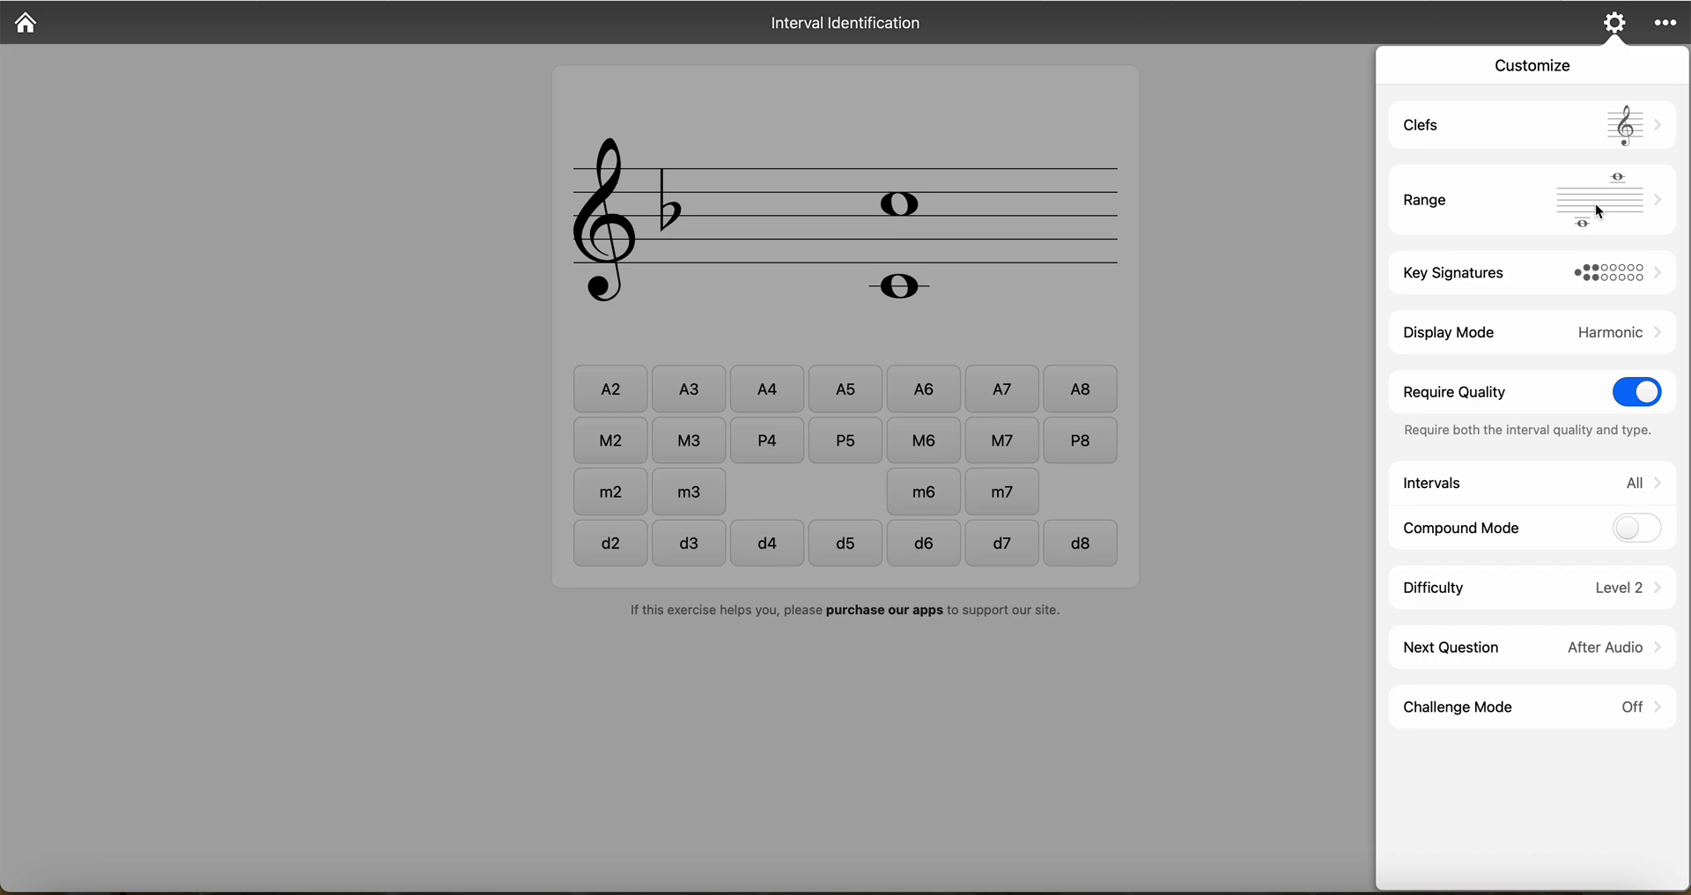
Narrow the note range so it runs from the lowest staff line to the highest staff line.
{"action": "left_click", "coordinate": [1535, 200]}
{"action": "left_click", "coordinate": [1659, 280]}
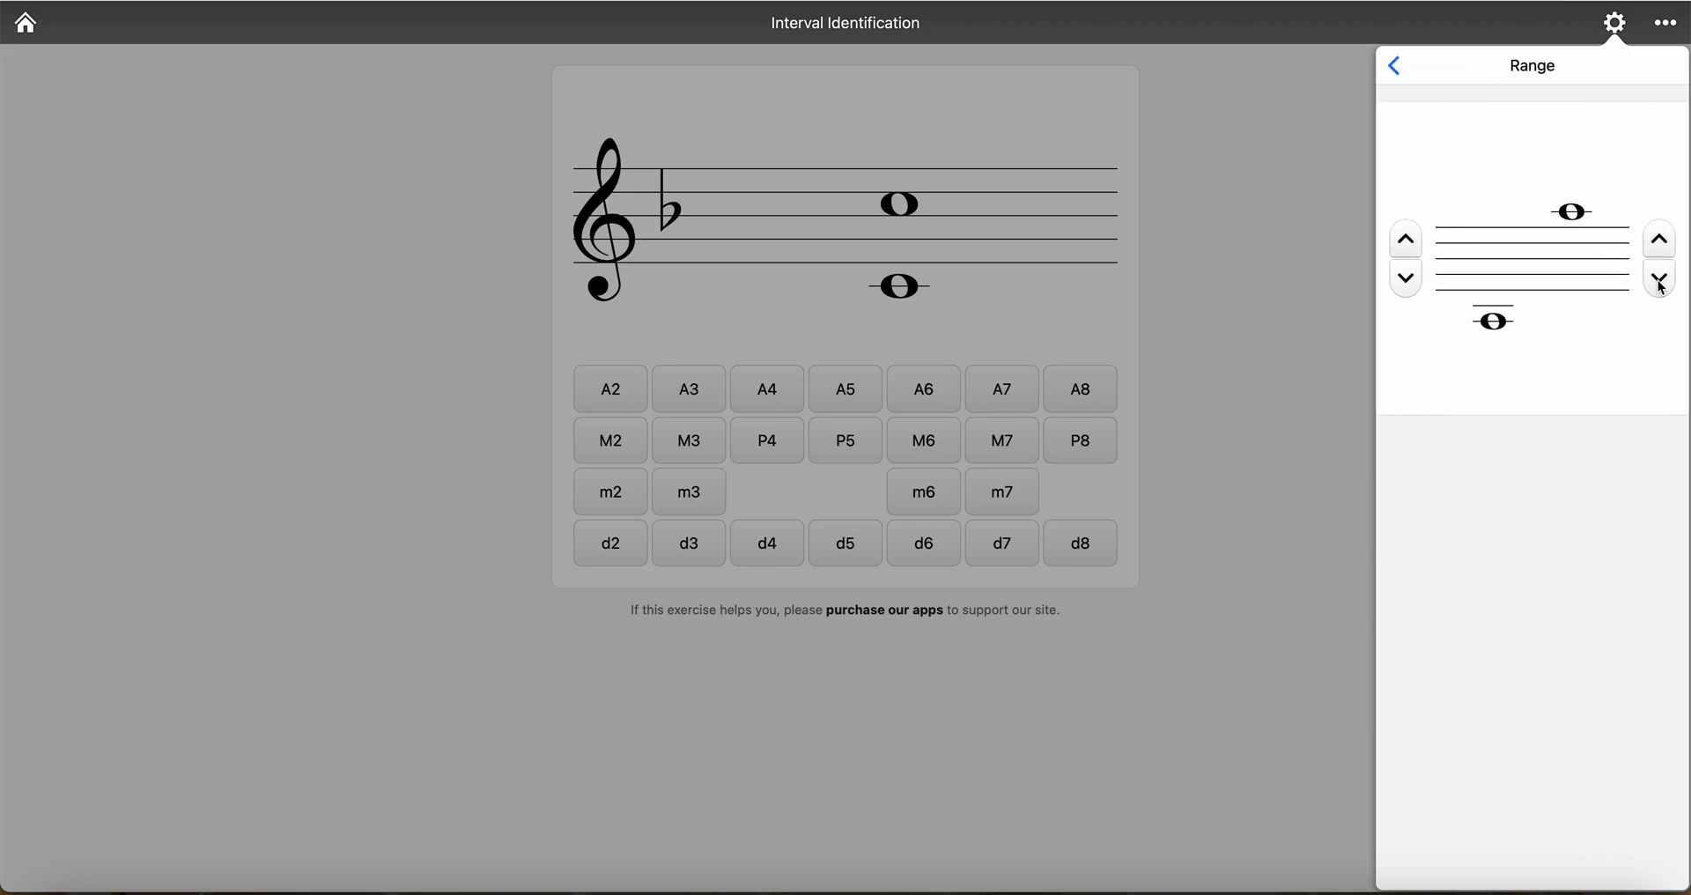
{"action": "left_click", "coordinate": [1659, 280]}
{"action": "left_click", "coordinate": [1405, 239]}
{"action": "left_click", "coordinate": [1406, 240]}
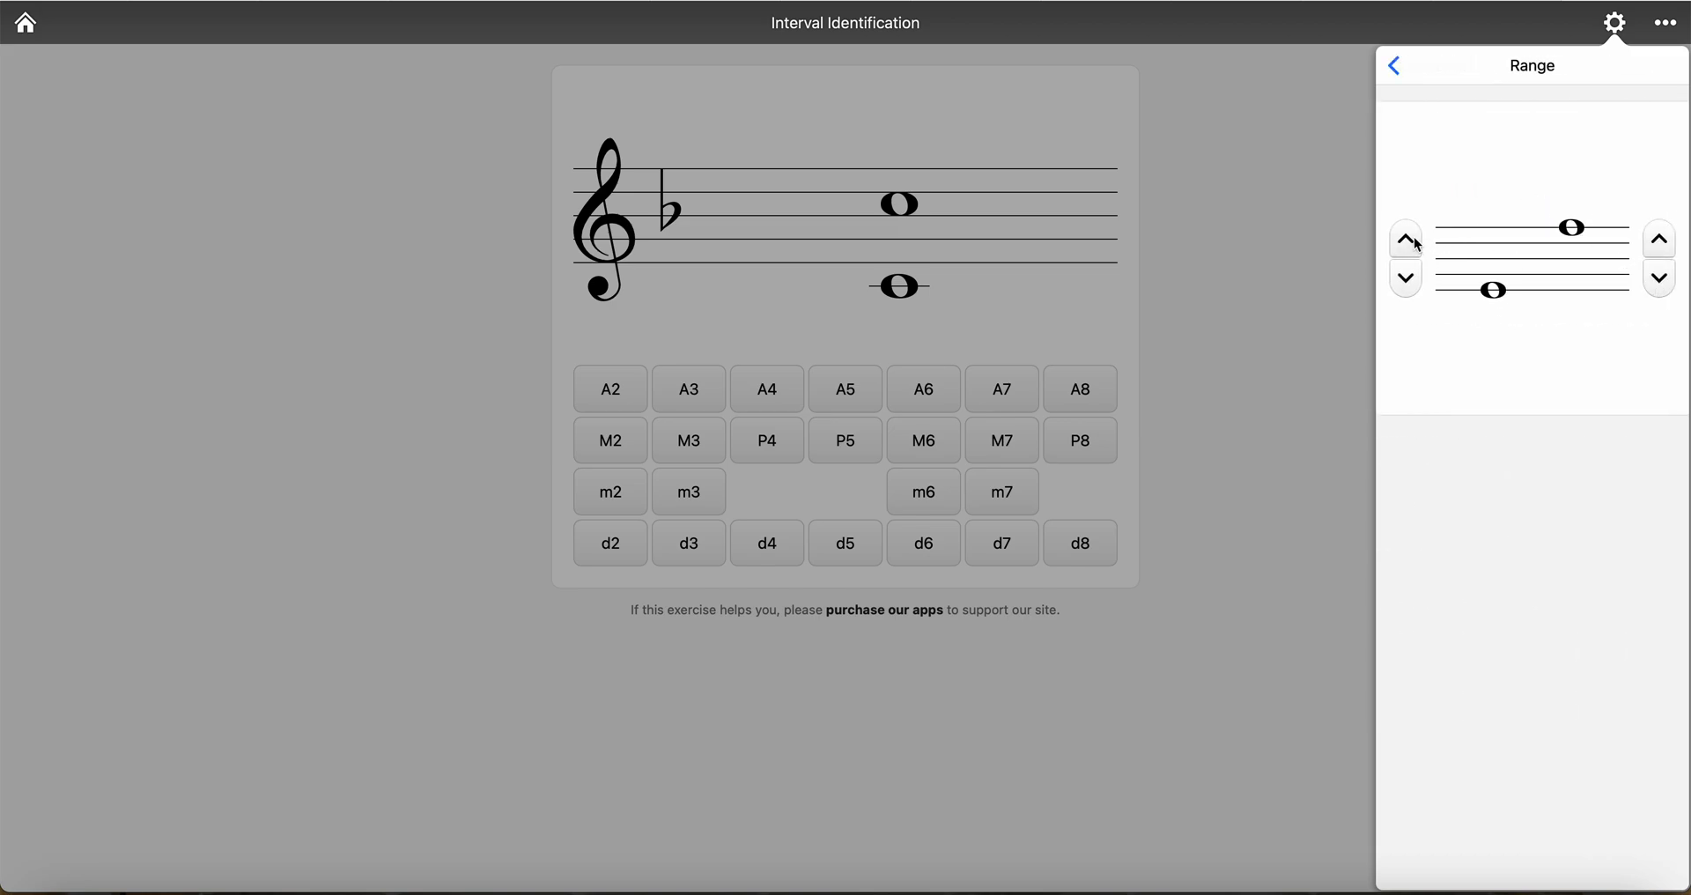
{"action": "left_click", "coordinate": [1400, 66]}
Deselect the one- and two-flat and one- and two-sharp key signatures, keeping only the one without accidentals.
{"action": "left_click", "coordinate": [1589, 272]}
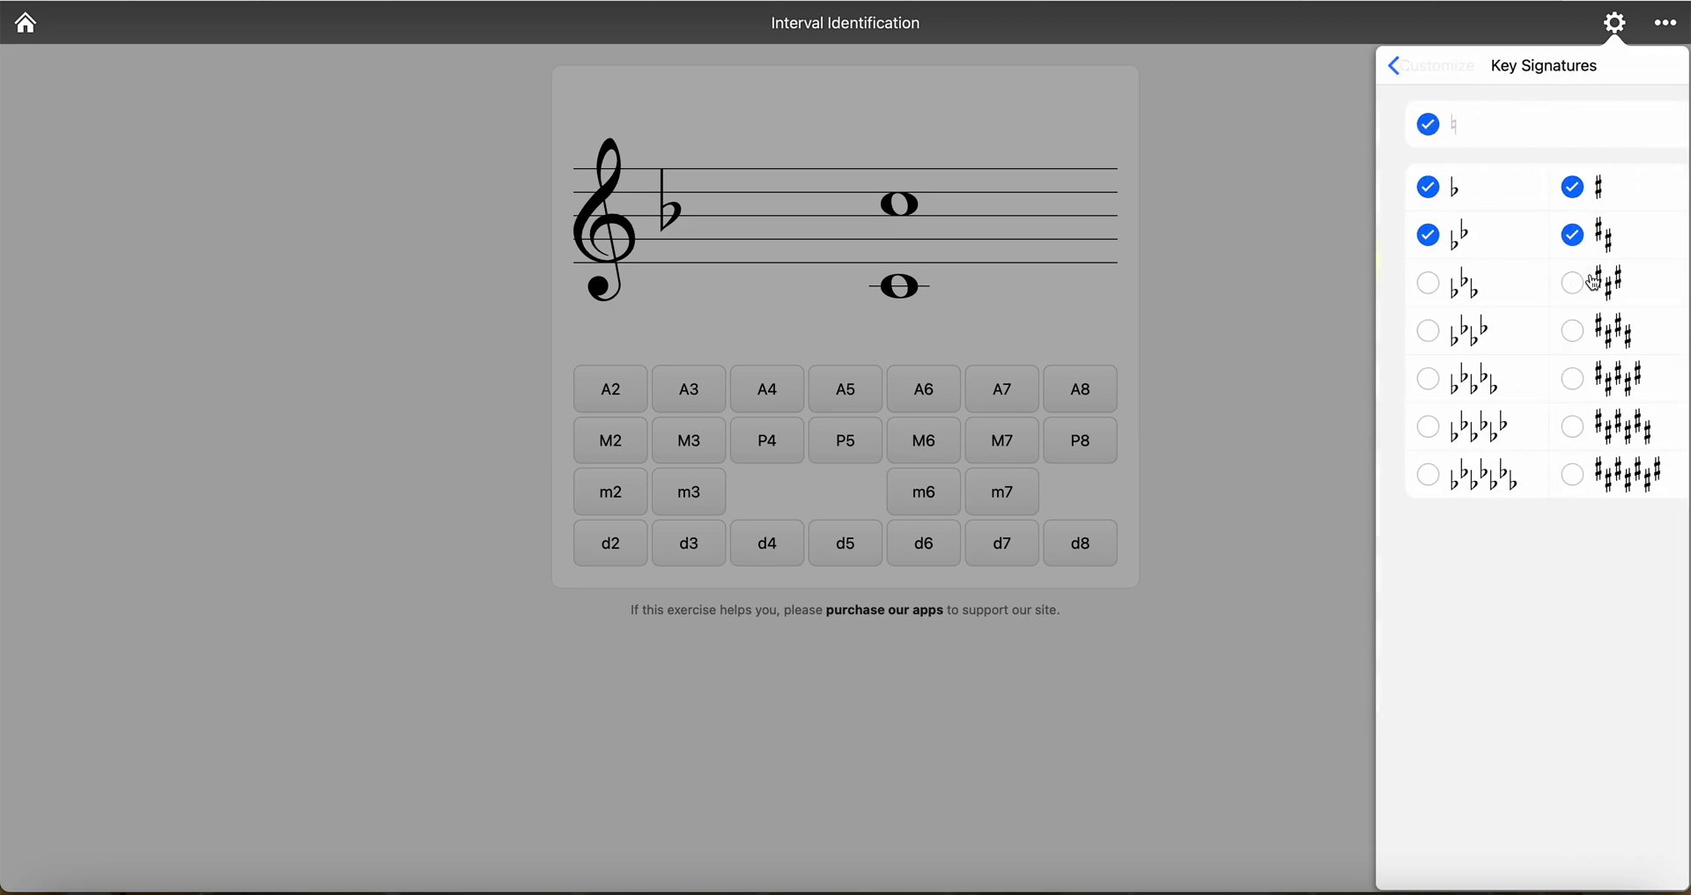
{"action": "left_click", "coordinate": [1454, 198]}
{"action": "left_click", "coordinate": [1524, 229]}
{"action": "left_click", "coordinate": [1577, 231]}
{"action": "left_click", "coordinate": [1576, 199]}
{"action": "left_click", "coordinate": [1402, 81]}
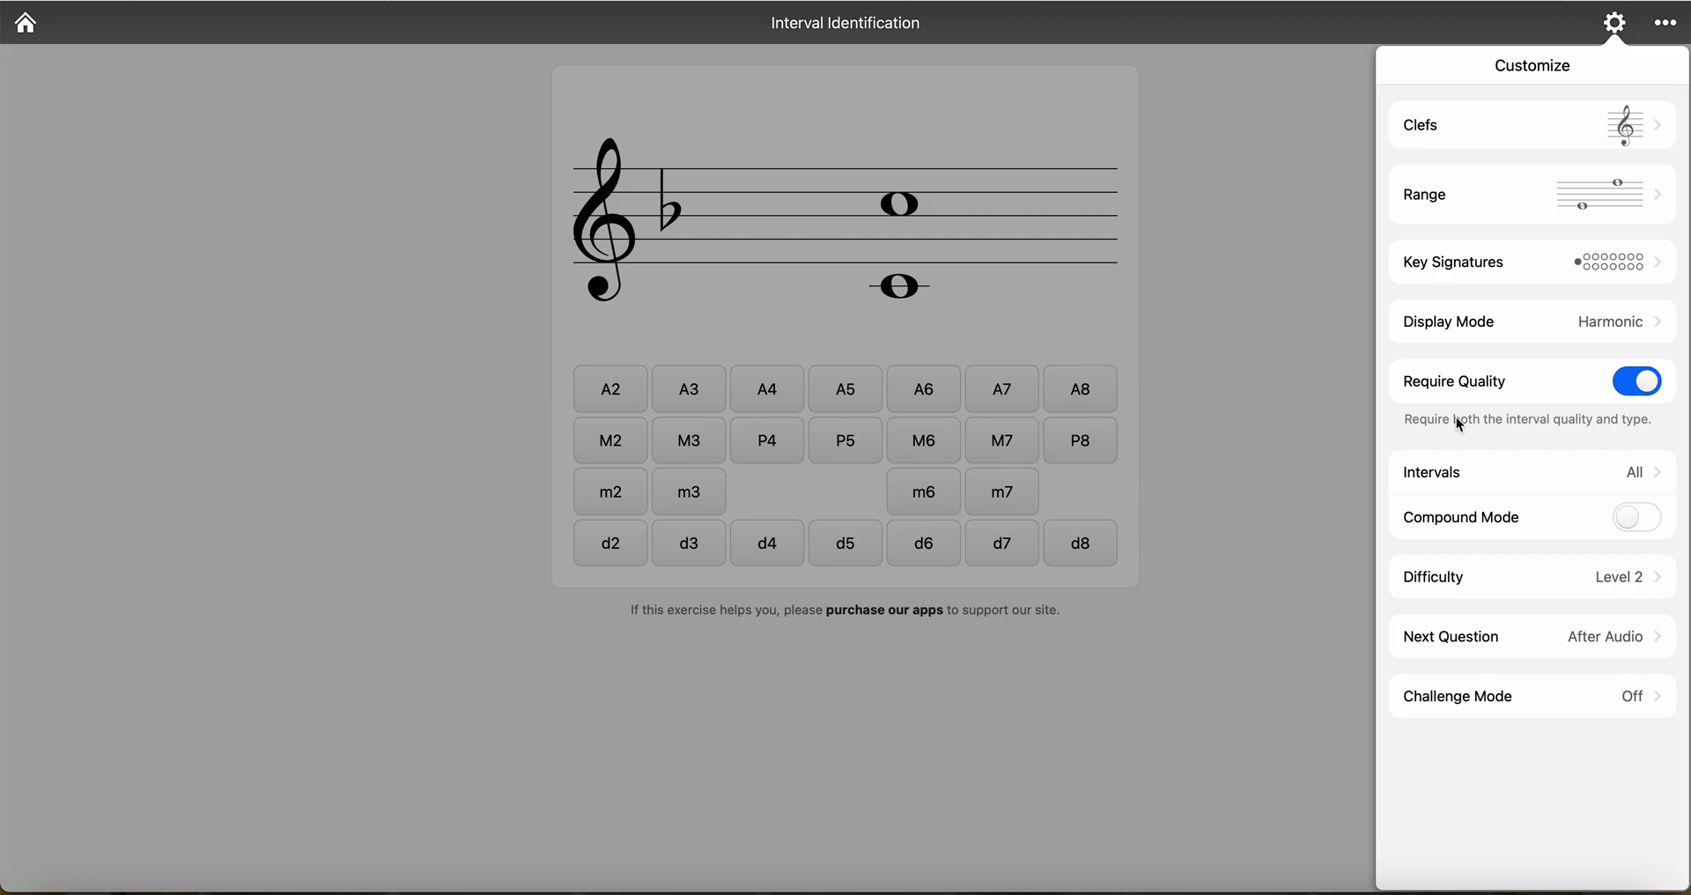
Exclude all diminished intervals, d2 through d8, from the interval choices.
{"action": "left_click", "coordinate": [1470, 472]}
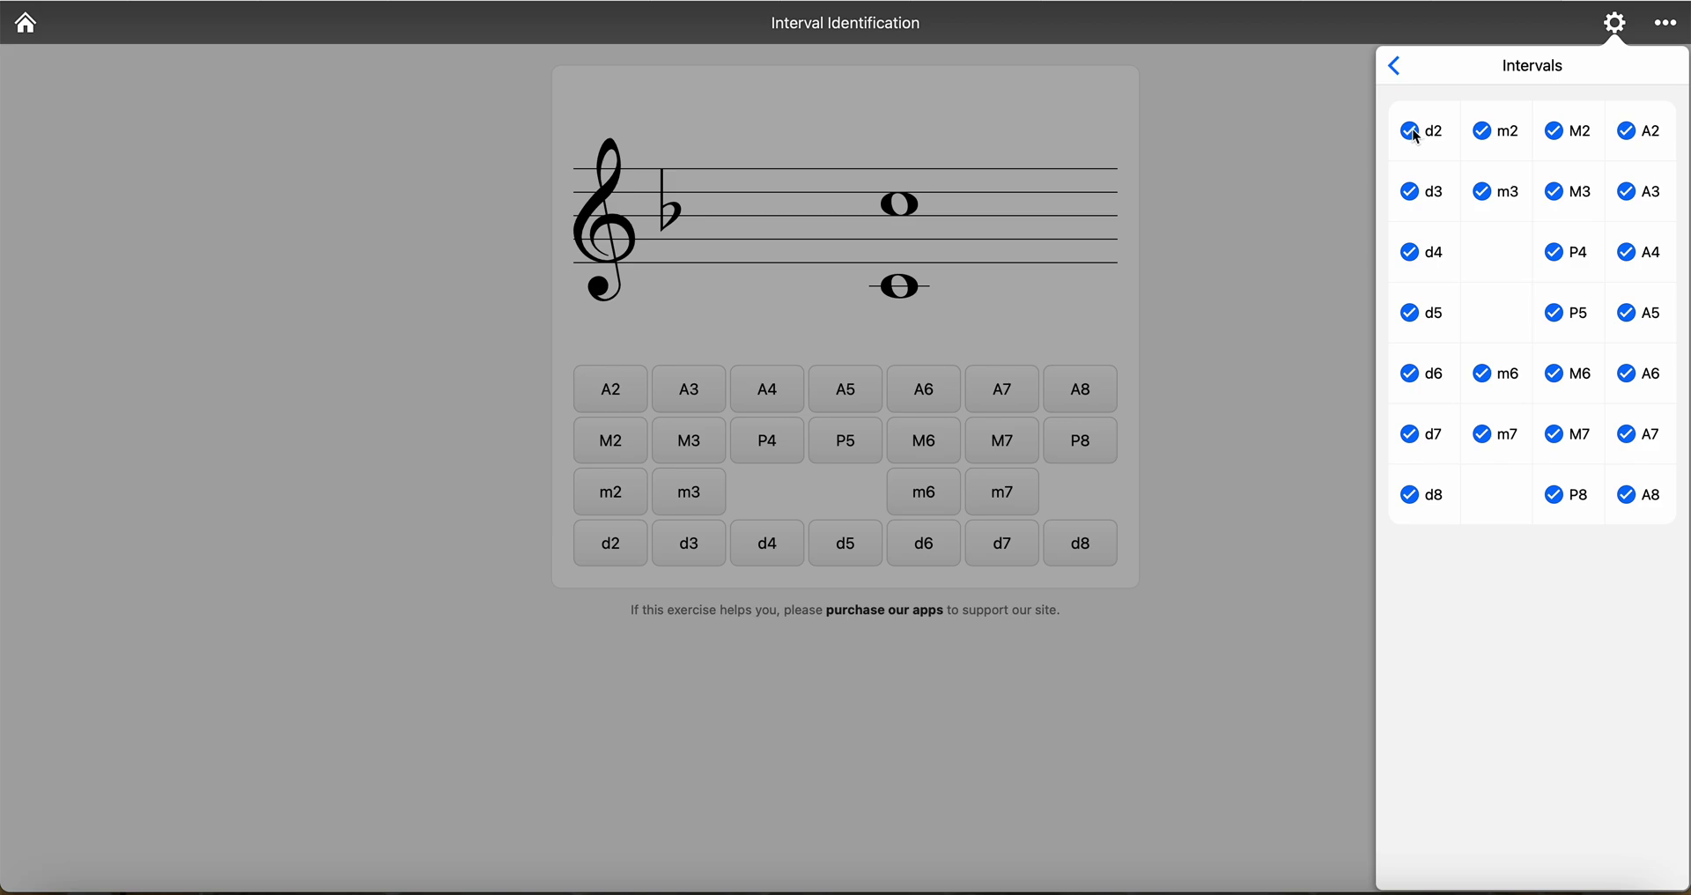
{"action": "left_click", "coordinate": [1418, 134]}
{"action": "left_click", "coordinate": [1416, 193]}
{"action": "left_click", "coordinate": [1416, 254]}
{"action": "left_click", "coordinate": [1416, 314]}
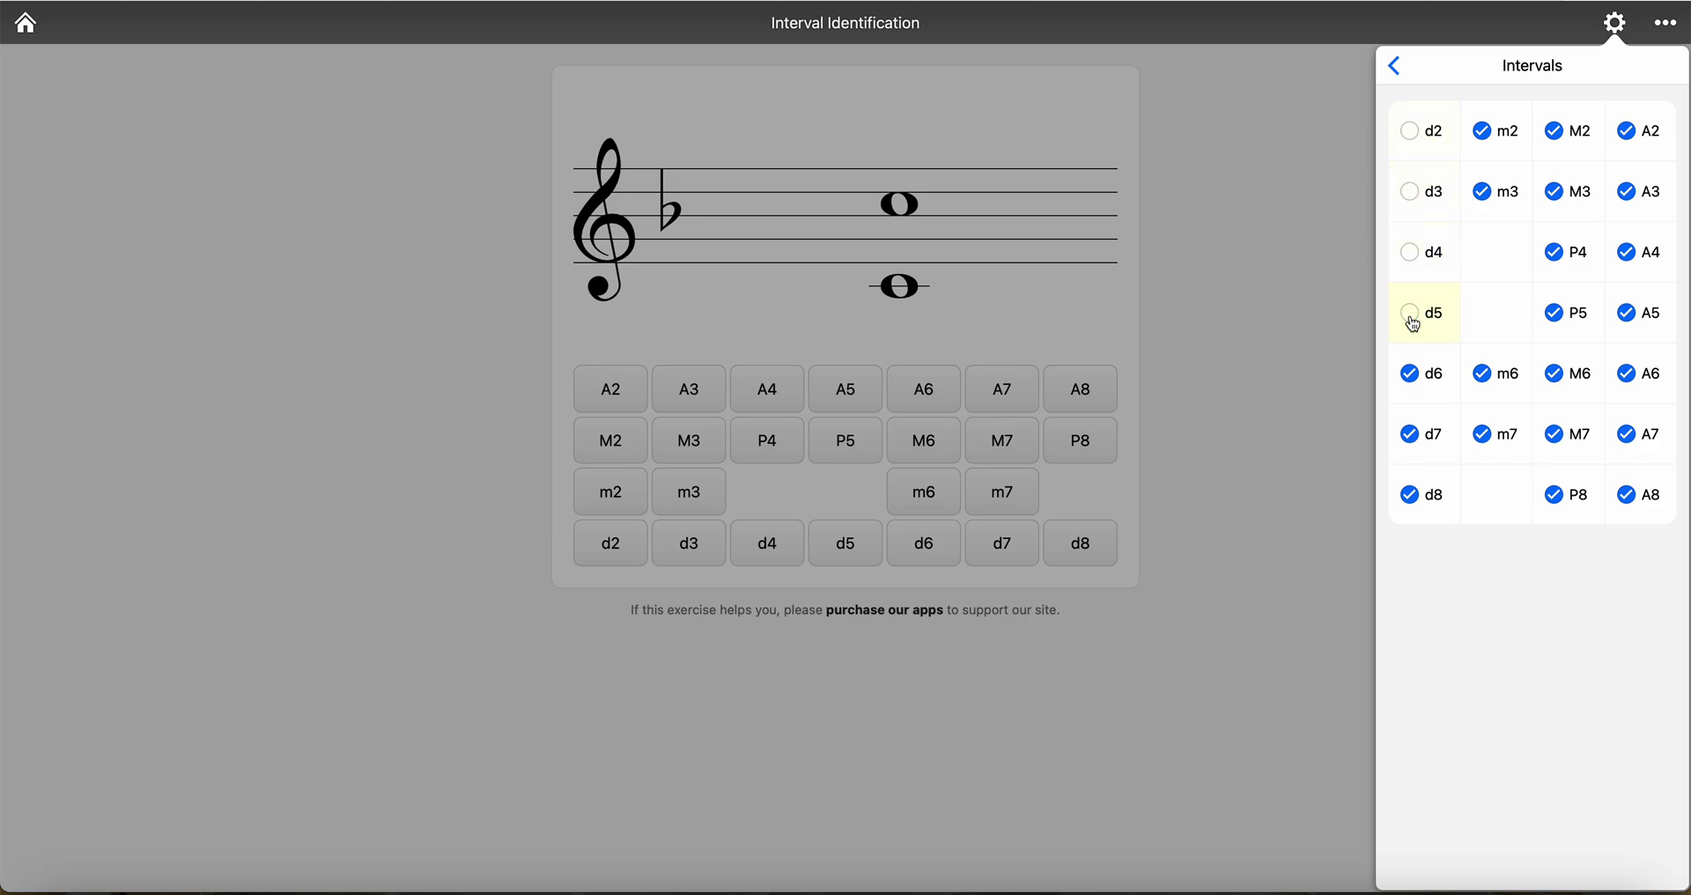
{"action": "left_click", "coordinate": [1411, 378]}
{"action": "left_click", "coordinate": [1415, 454]}
{"action": "left_click", "coordinate": [1422, 521]}
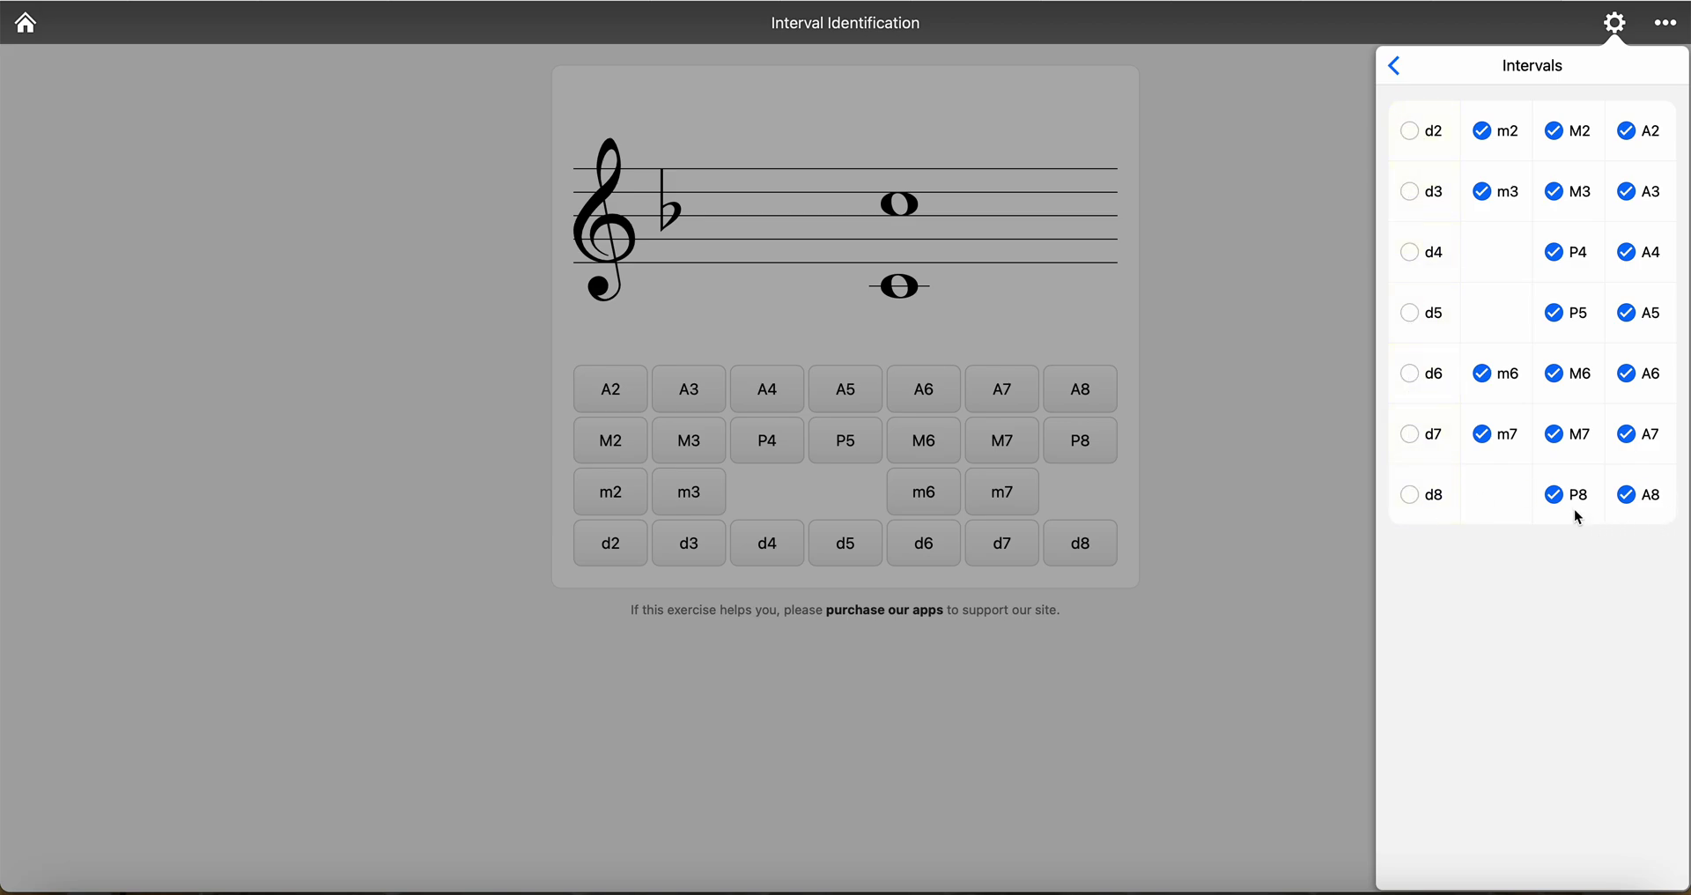
Exclude the minor intervals m2, m3, m6 and m7 as well as P4, P5, M6, M7 and P8.
{"action": "left_click", "coordinate": [1485, 134]}
{"action": "left_click", "coordinate": [1486, 190]}
{"action": "left_click", "coordinate": [1576, 262]}
{"action": "left_click", "coordinate": [1577, 310]}
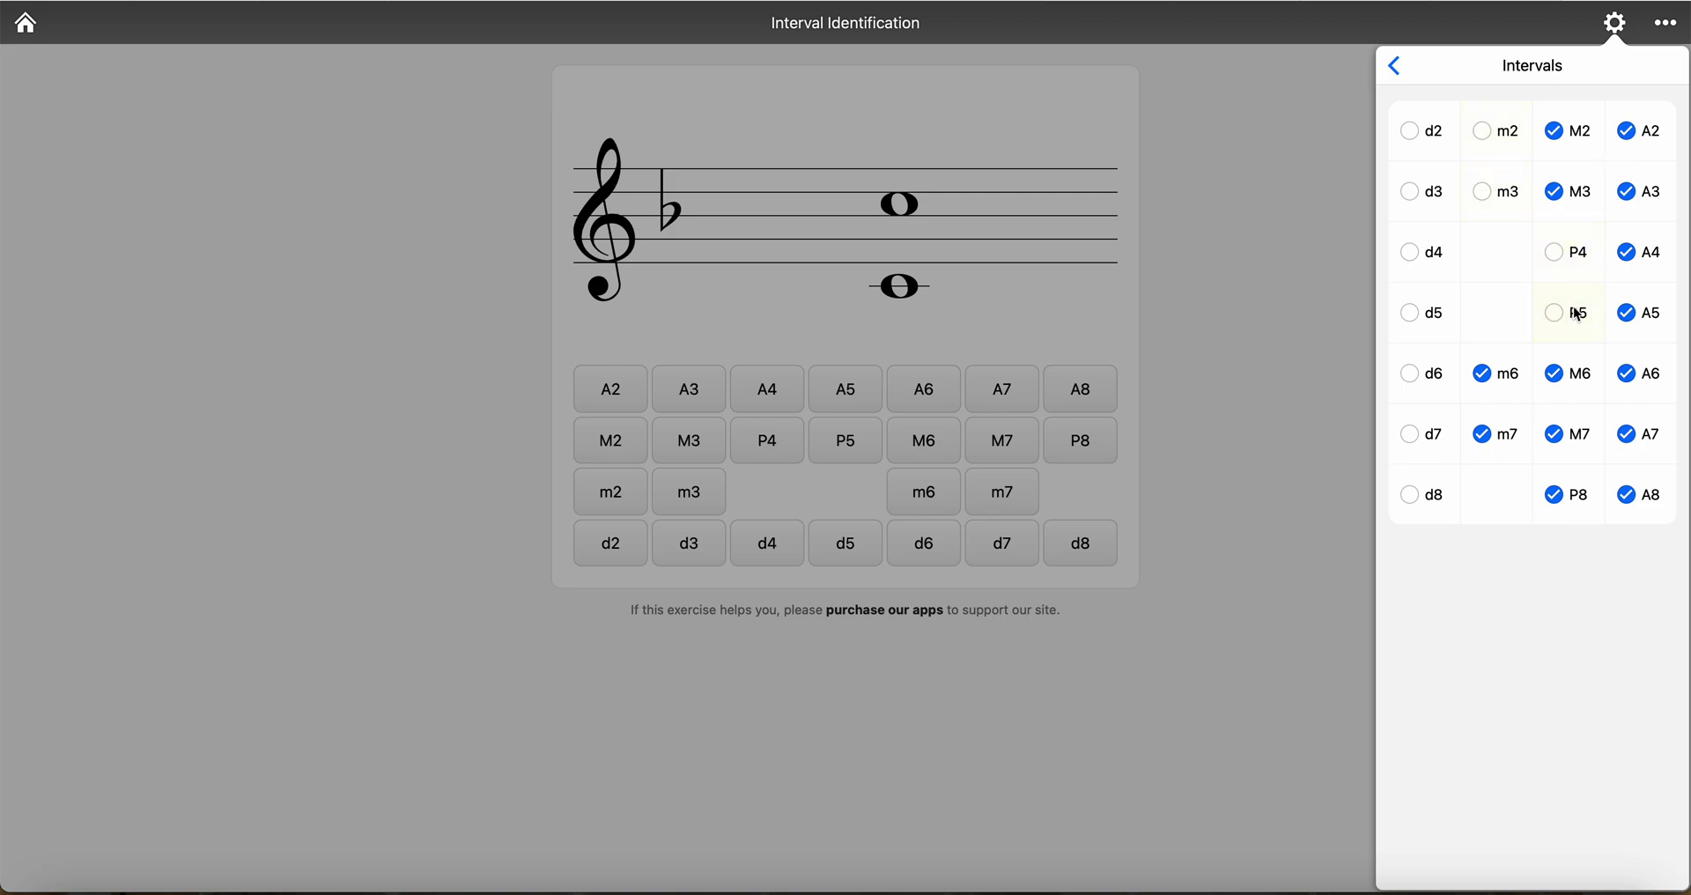
{"action": "left_click", "coordinate": [1559, 375]}
{"action": "left_click", "coordinate": [1559, 435]}
{"action": "left_click", "coordinate": [1559, 490]}
{"action": "left_click", "coordinate": [1495, 380]}
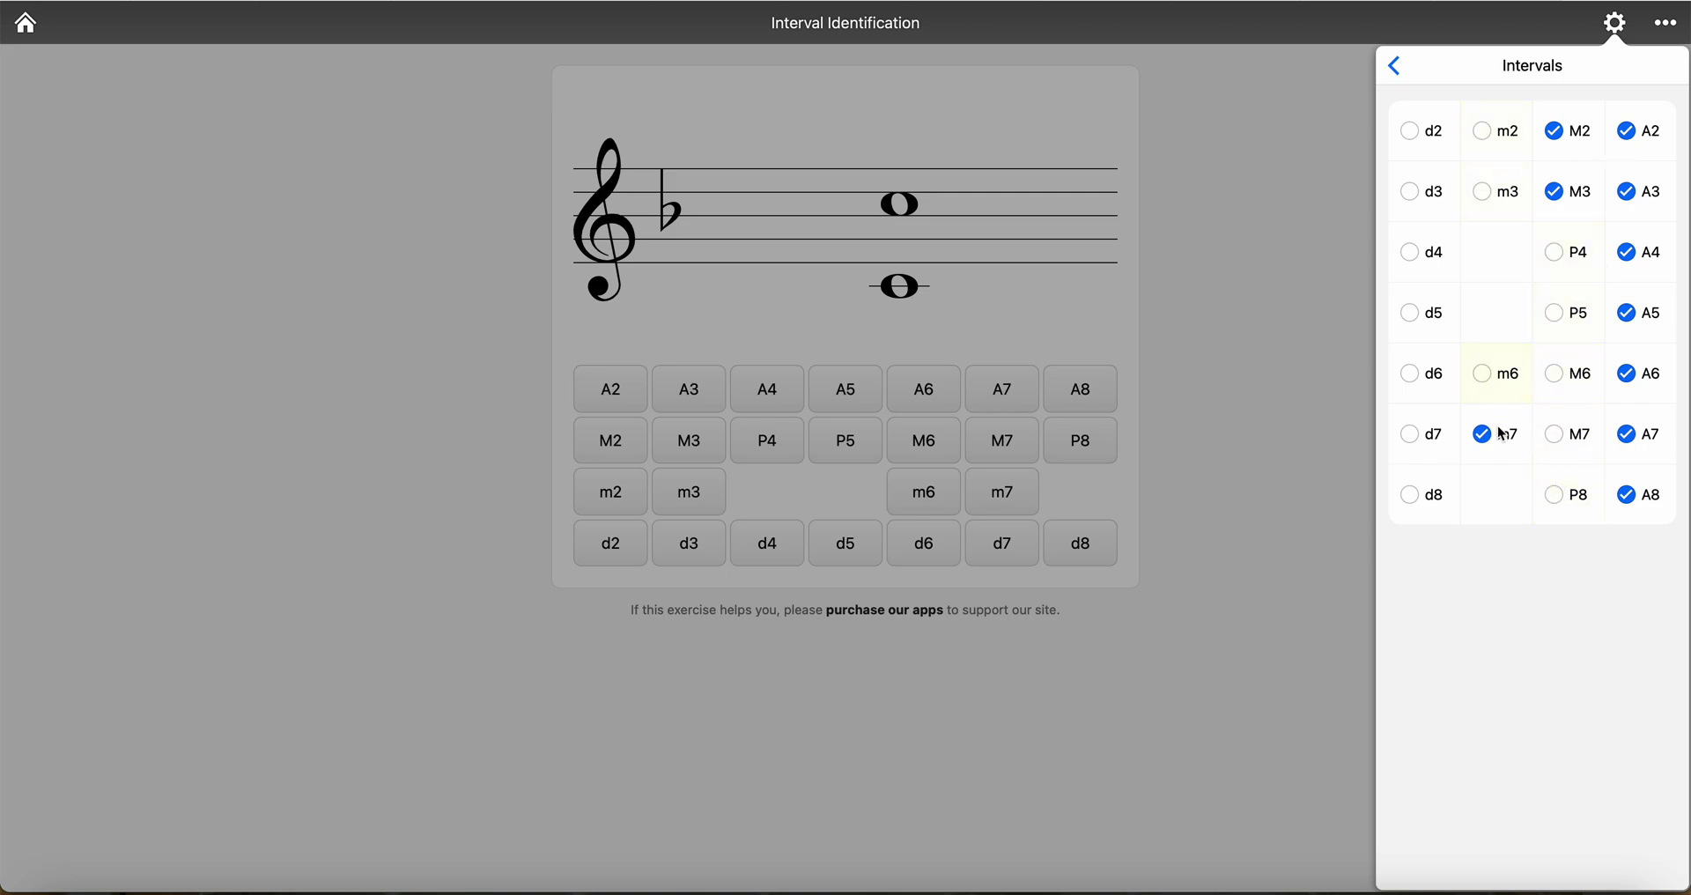
{"action": "left_click", "coordinate": [1497, 431]}
Exclude all augmented intervals, A2 through A8, and return to the main customization settings.
{"action": "left_click", "coordinate": [1628, 141]}
{"action": "left_click", "coordinate": [1628, 196]}
{"action": "left_click", "coordinate": [1630, 259]}
{"action": "left_click", "coordinate": [1628, 316]}
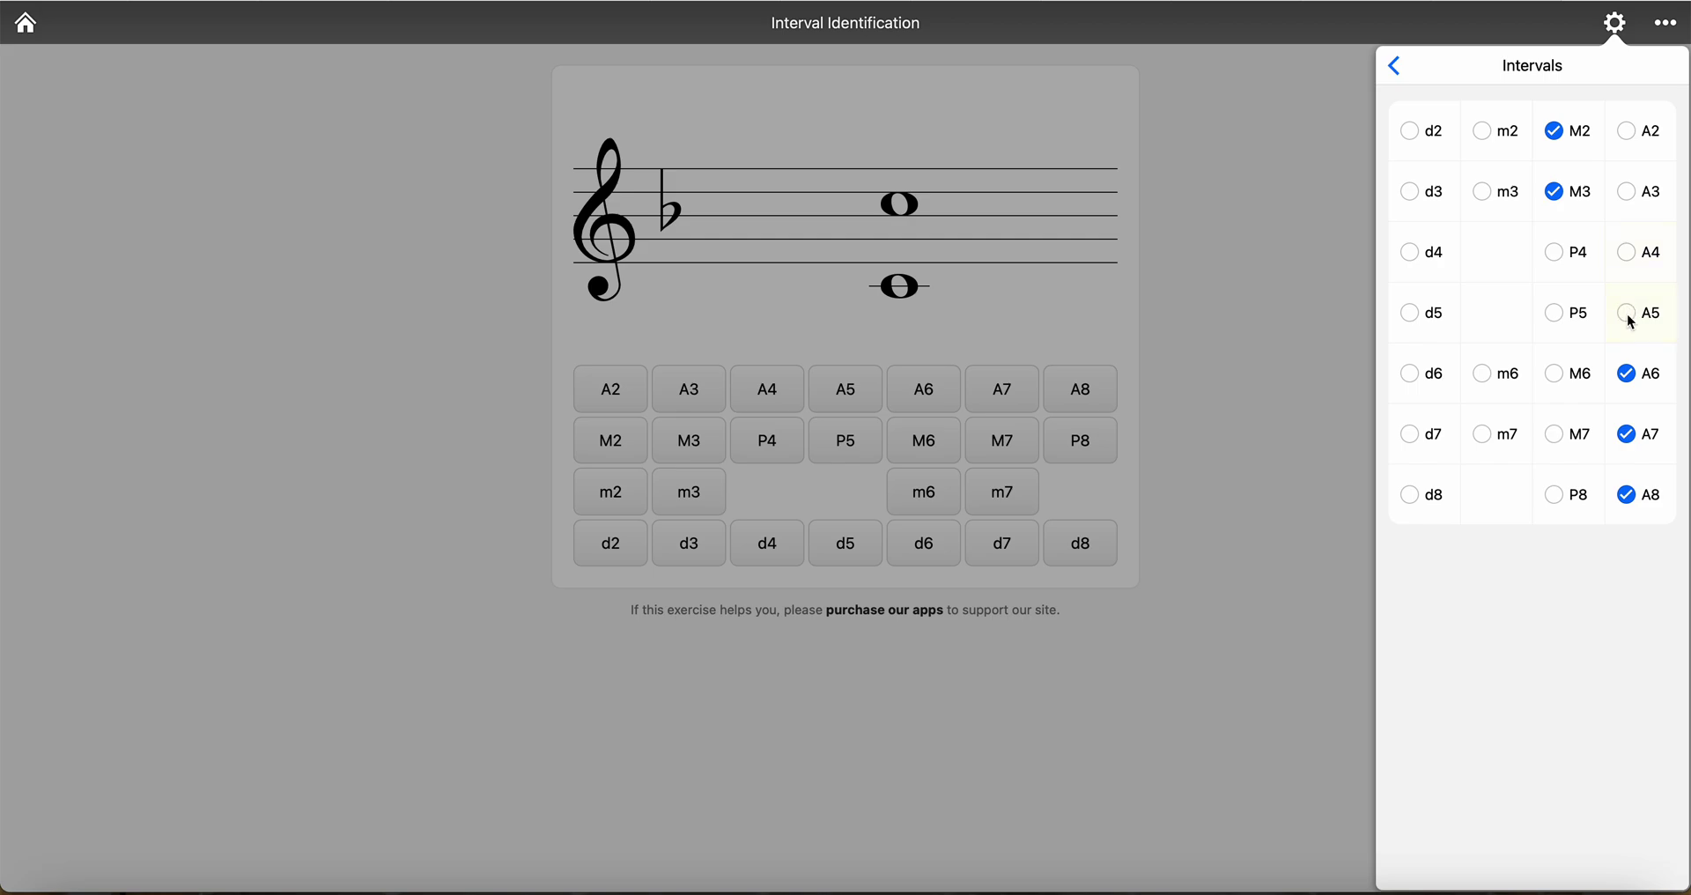
{"action": "left_click", "coordinate": [1628, 377]}
{"action": "left_click", "coordinate": [1628, 436]}
{"action": "left_click", "coordinate": [1628, 496]}
{"action": "left_click", "coordinate": [1408, 63]}
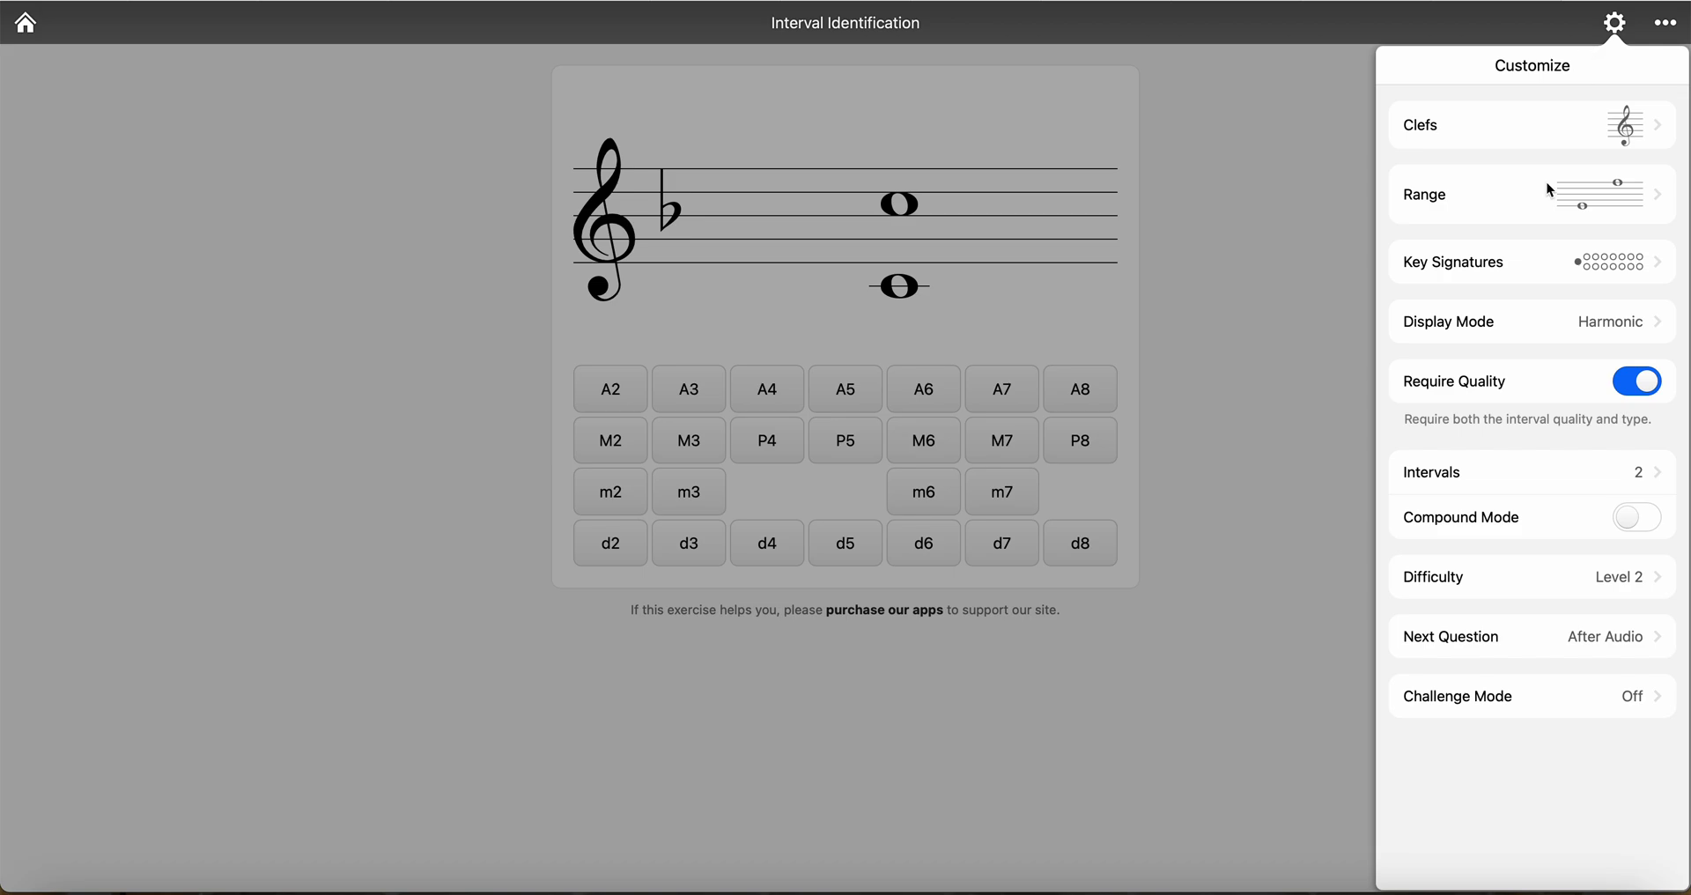
Set the difficulty to Level 1, check the Challenge Mode options, and close the interval exercise's settings.
{"action": "left_click", "coordinate": [1458, 577]}
{"action": "left_click", "coordinate": [1408, 75]}
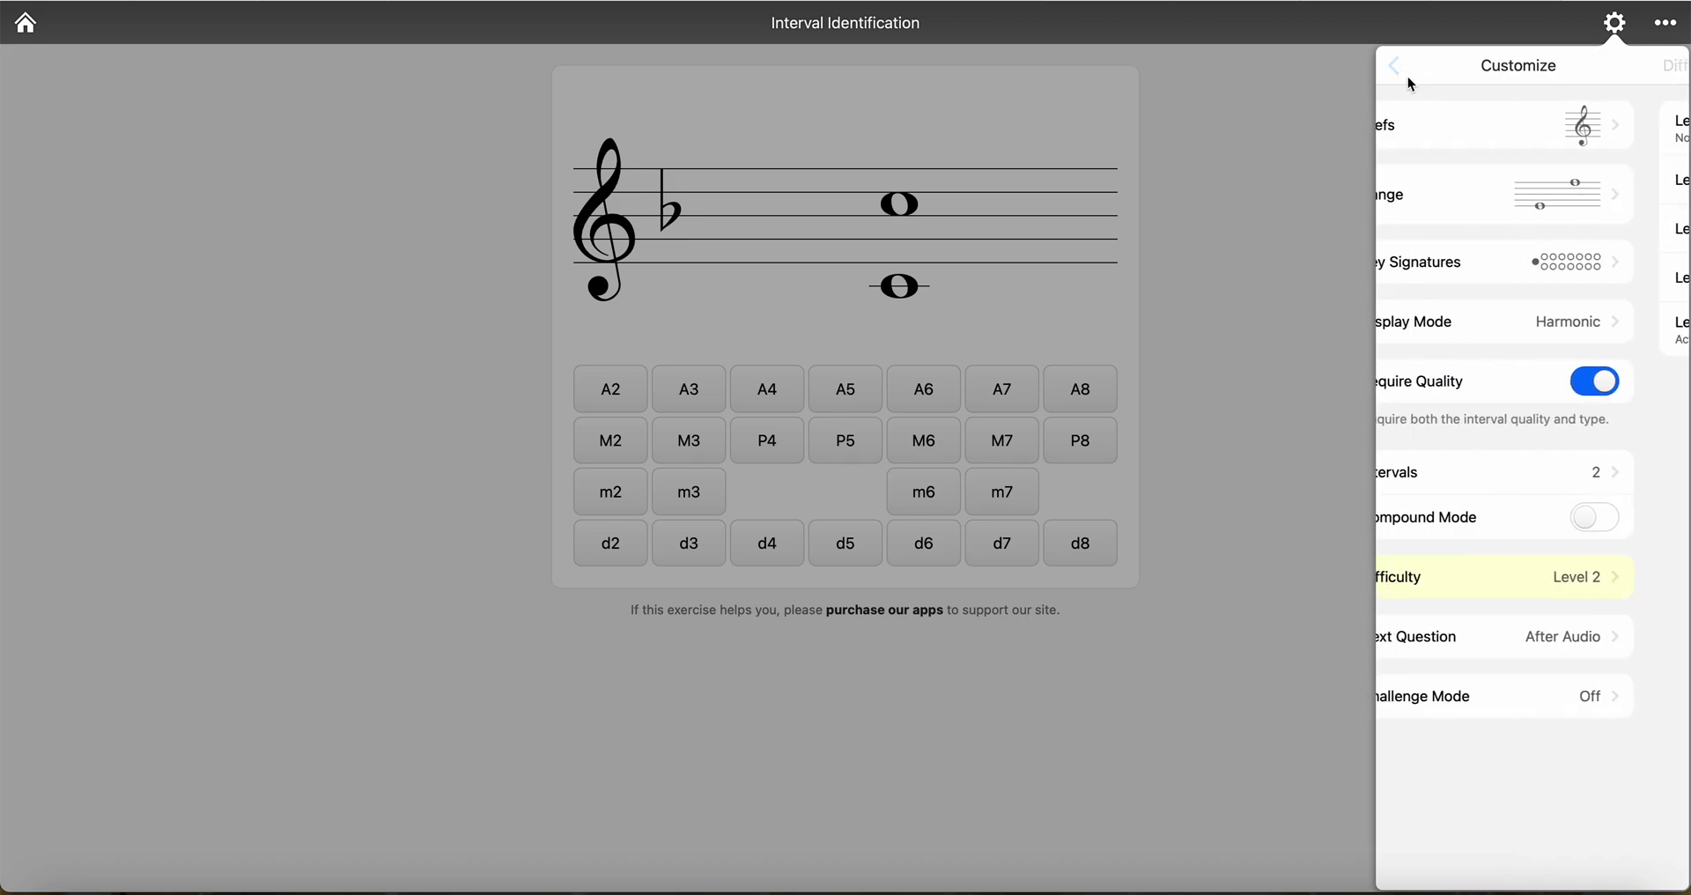
{"action": "left_click", "coordinate": [1514, 580]}
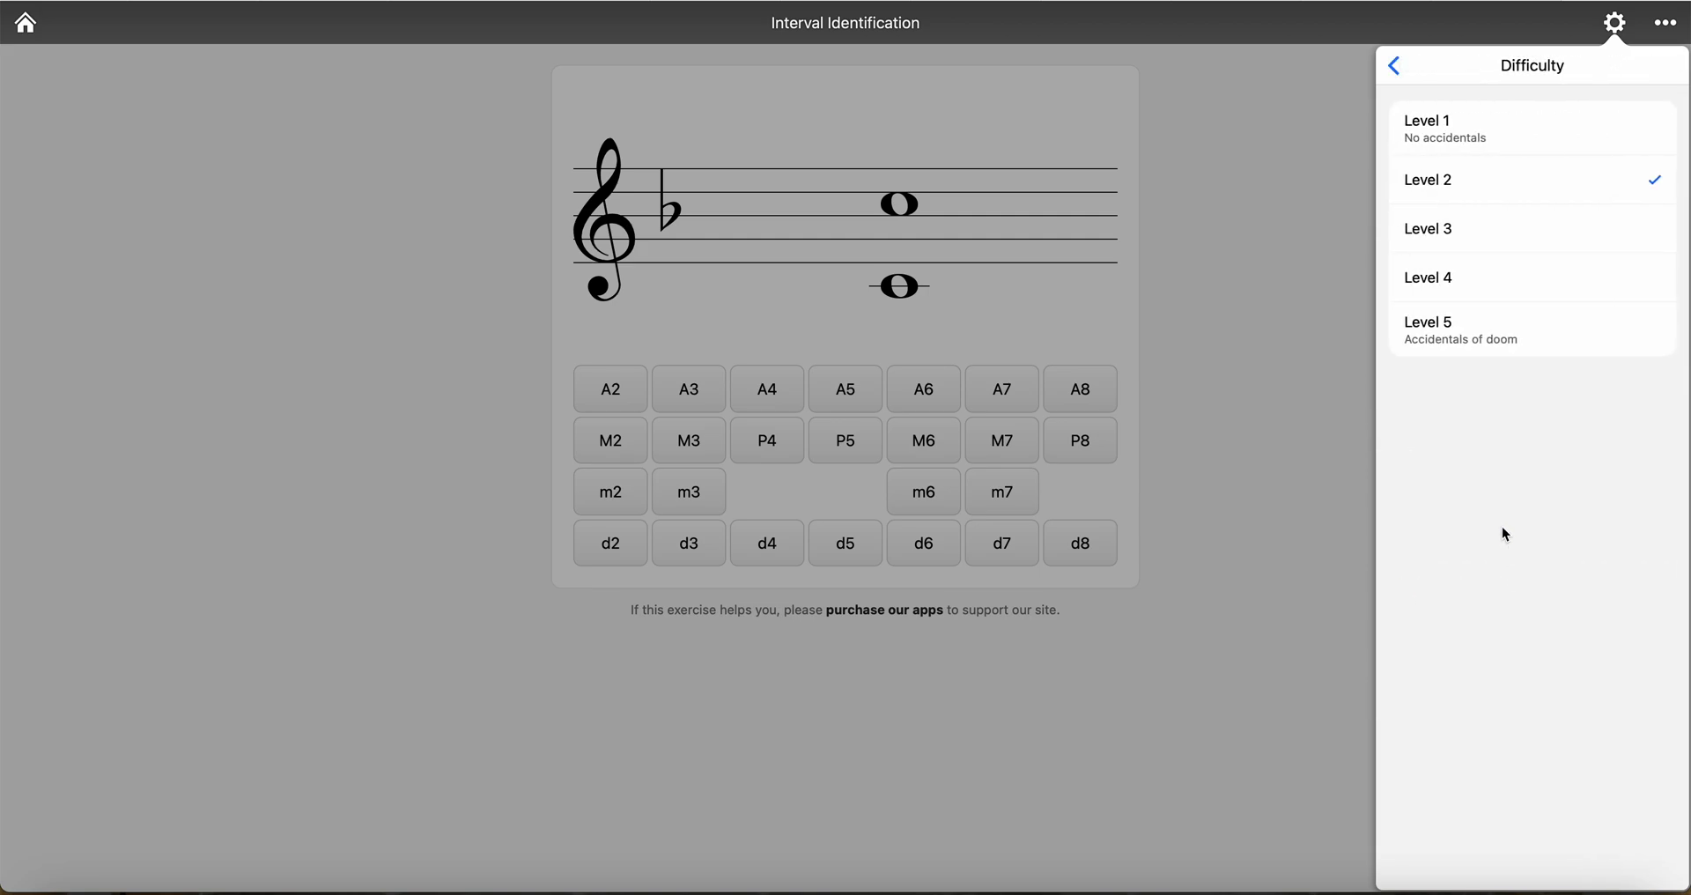
{"action": "left_click", "coordinate": [1456, 132]}
{"action": "left_click", "coordinate": [1396, 67]}
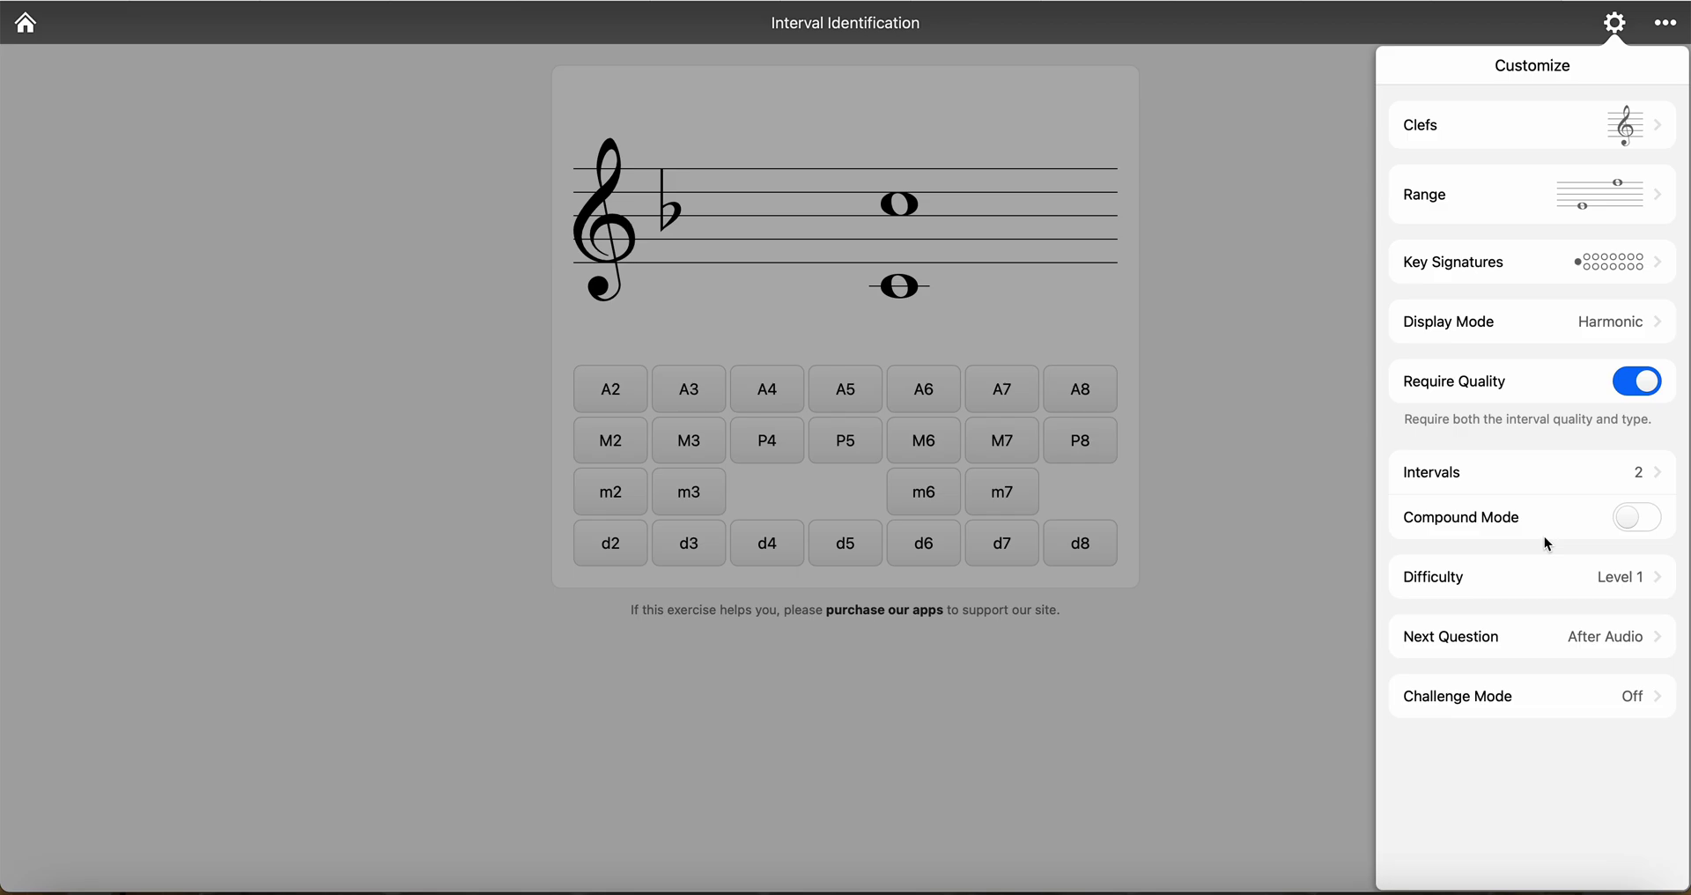
{"action": "left_click", "coordinate": [1513, 696]}
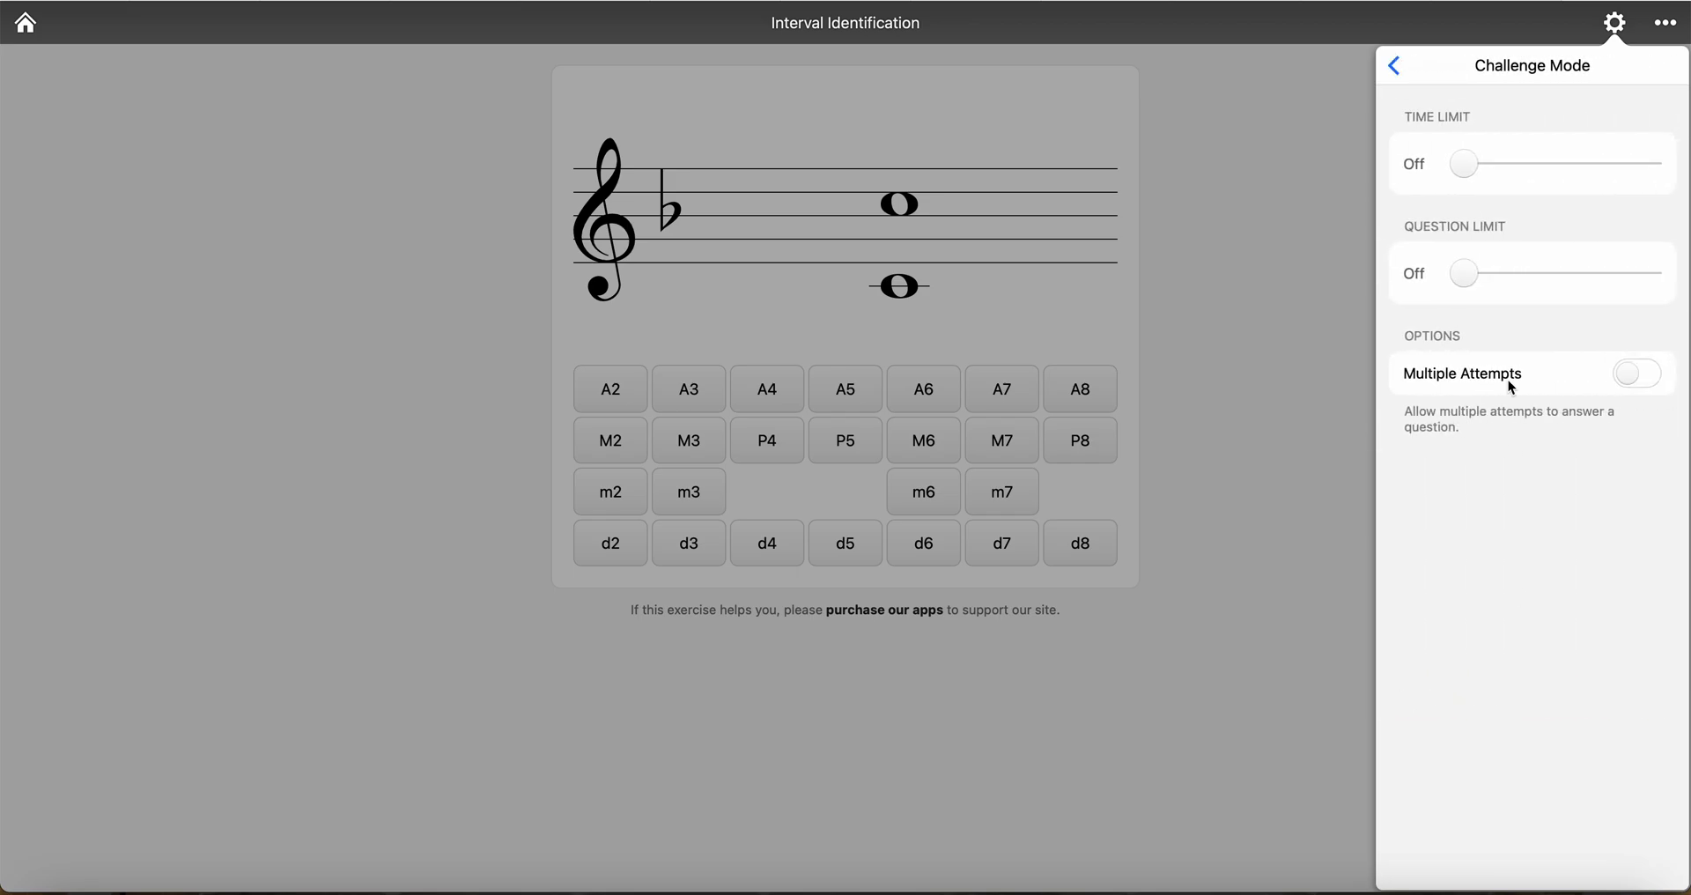
{"action": "left_click", "coordinate": [1614, 22]}
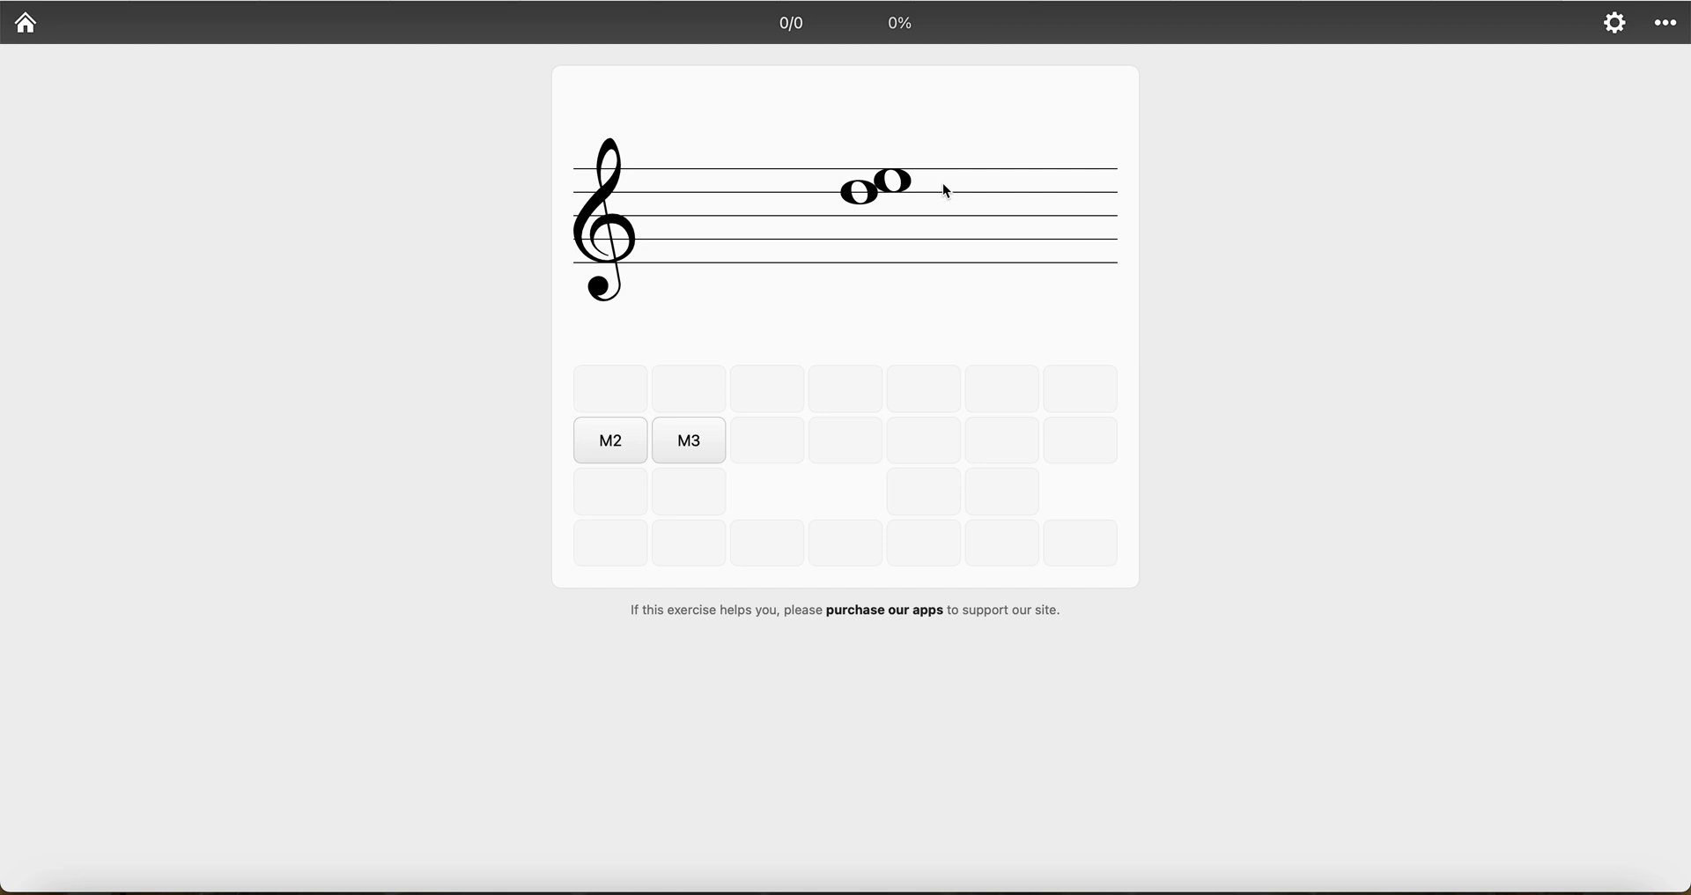
Answer three interval questions with M2, M2 and M3.
{"action": "left_click", "coordinate": [626, 439]}
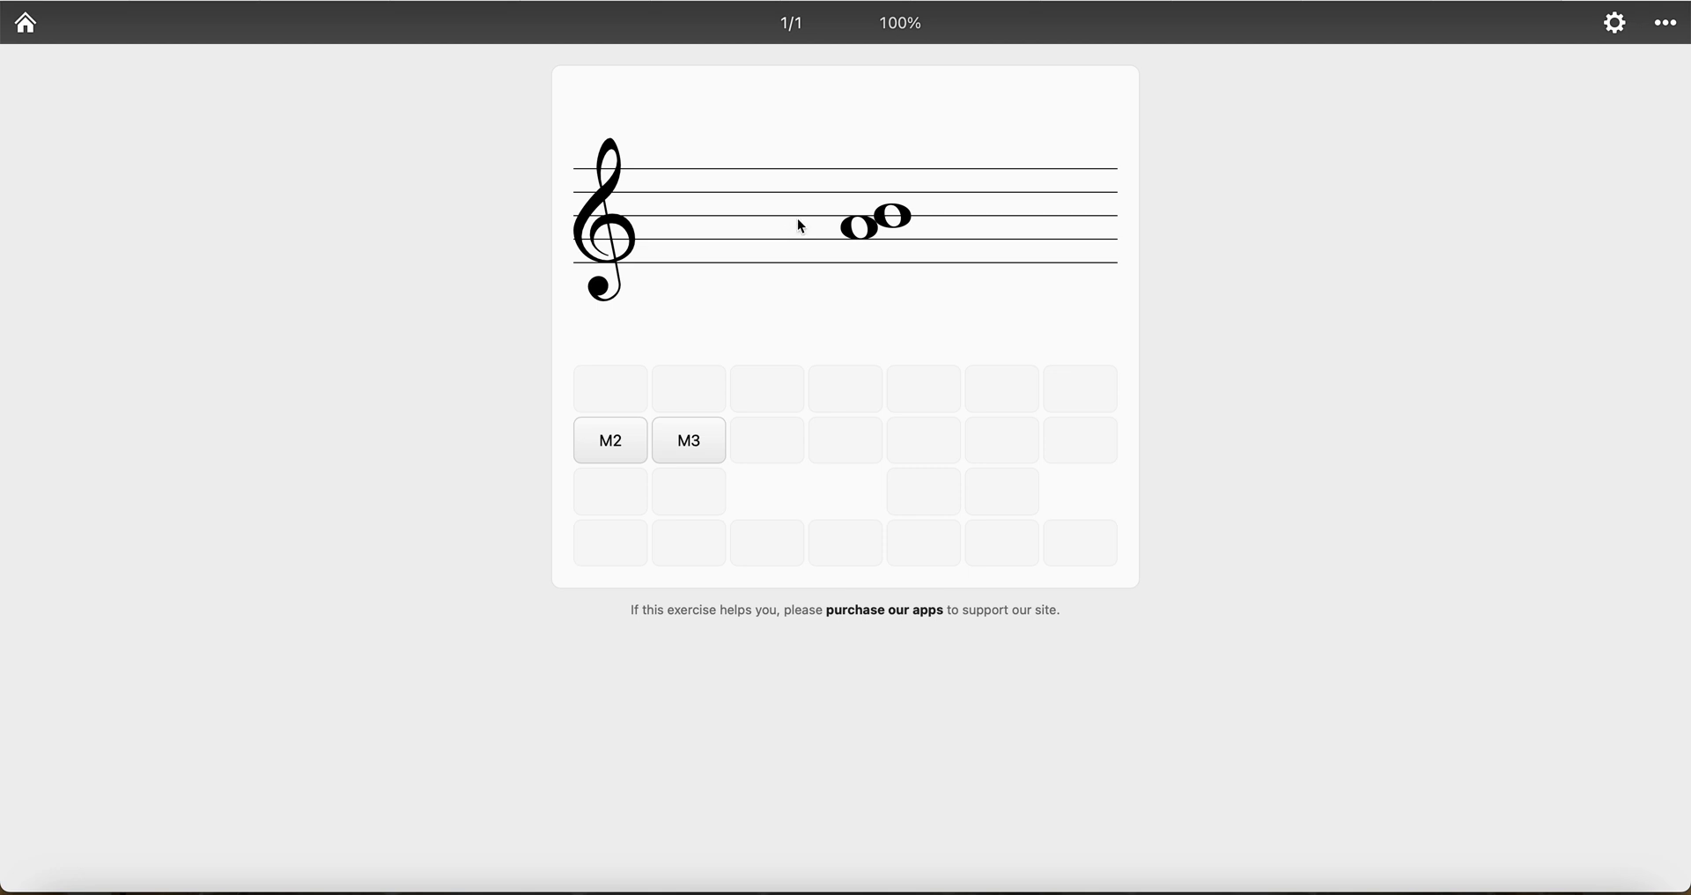
{"action": "left_click", "coordinate": [601, 440]}
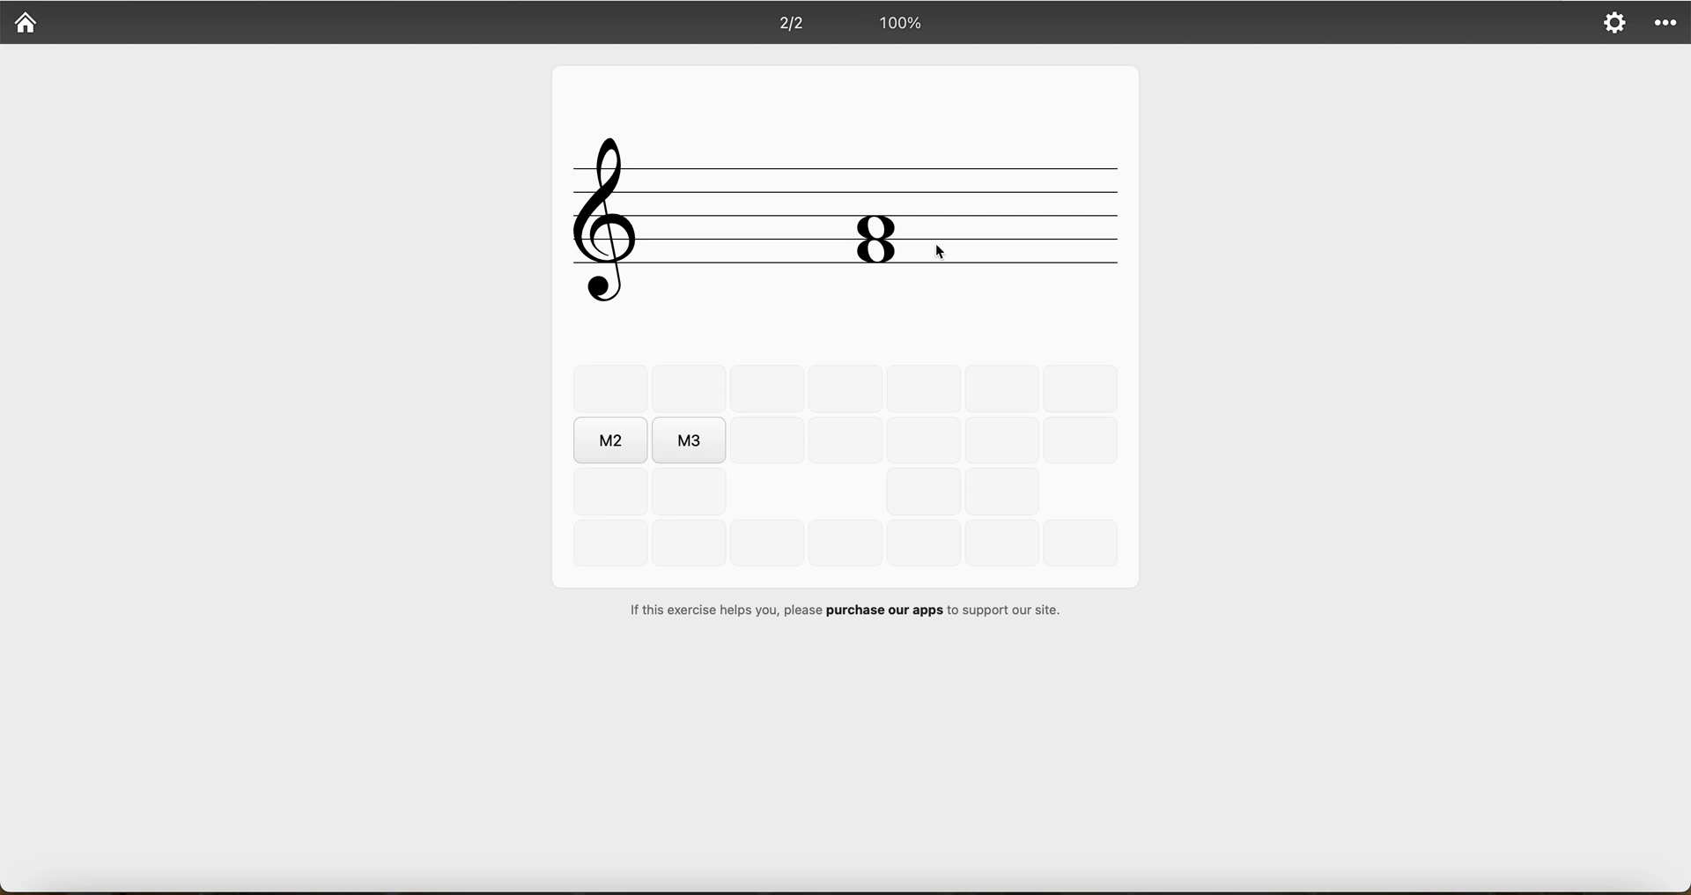
{"action": "left_click", "coordinate": [691, 454]}
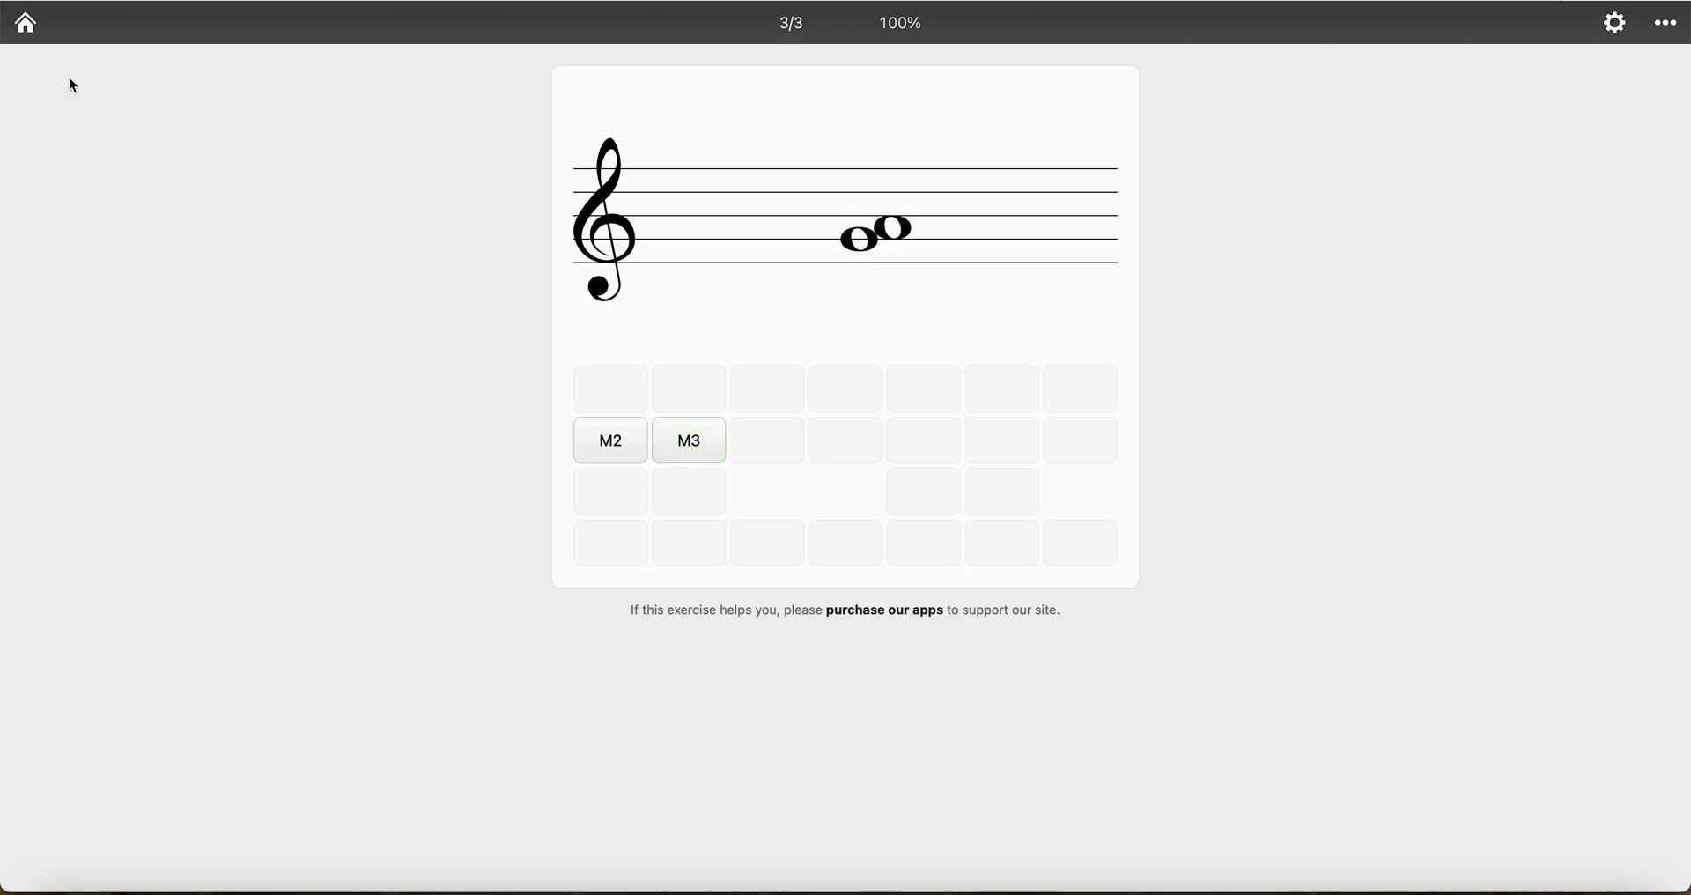
Return to the exercise list and open the Interval Ear Training exercise.
{"action": "left_click", "coordinate": [25, 24]}
{"action": "scroll", "coordinate": [690, 454], "scroll_direction": "down", "scroll_amount": 2}
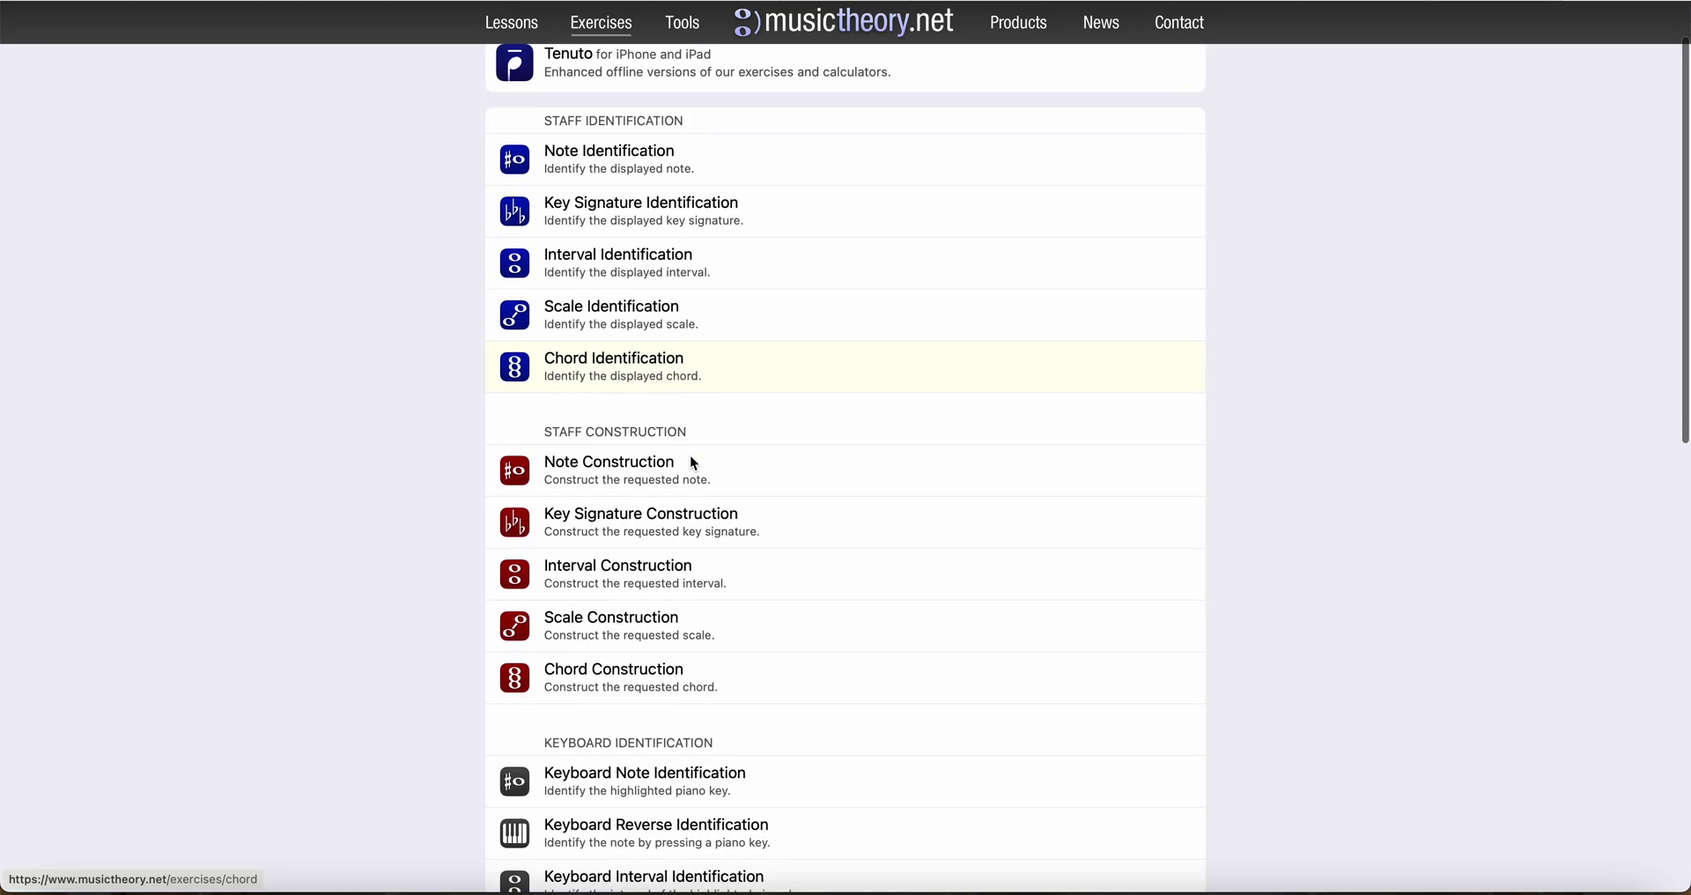
{"action": "scroll", "coordinate": [686, 338], "scroll_direction": "down", "scroll_amount": 2}
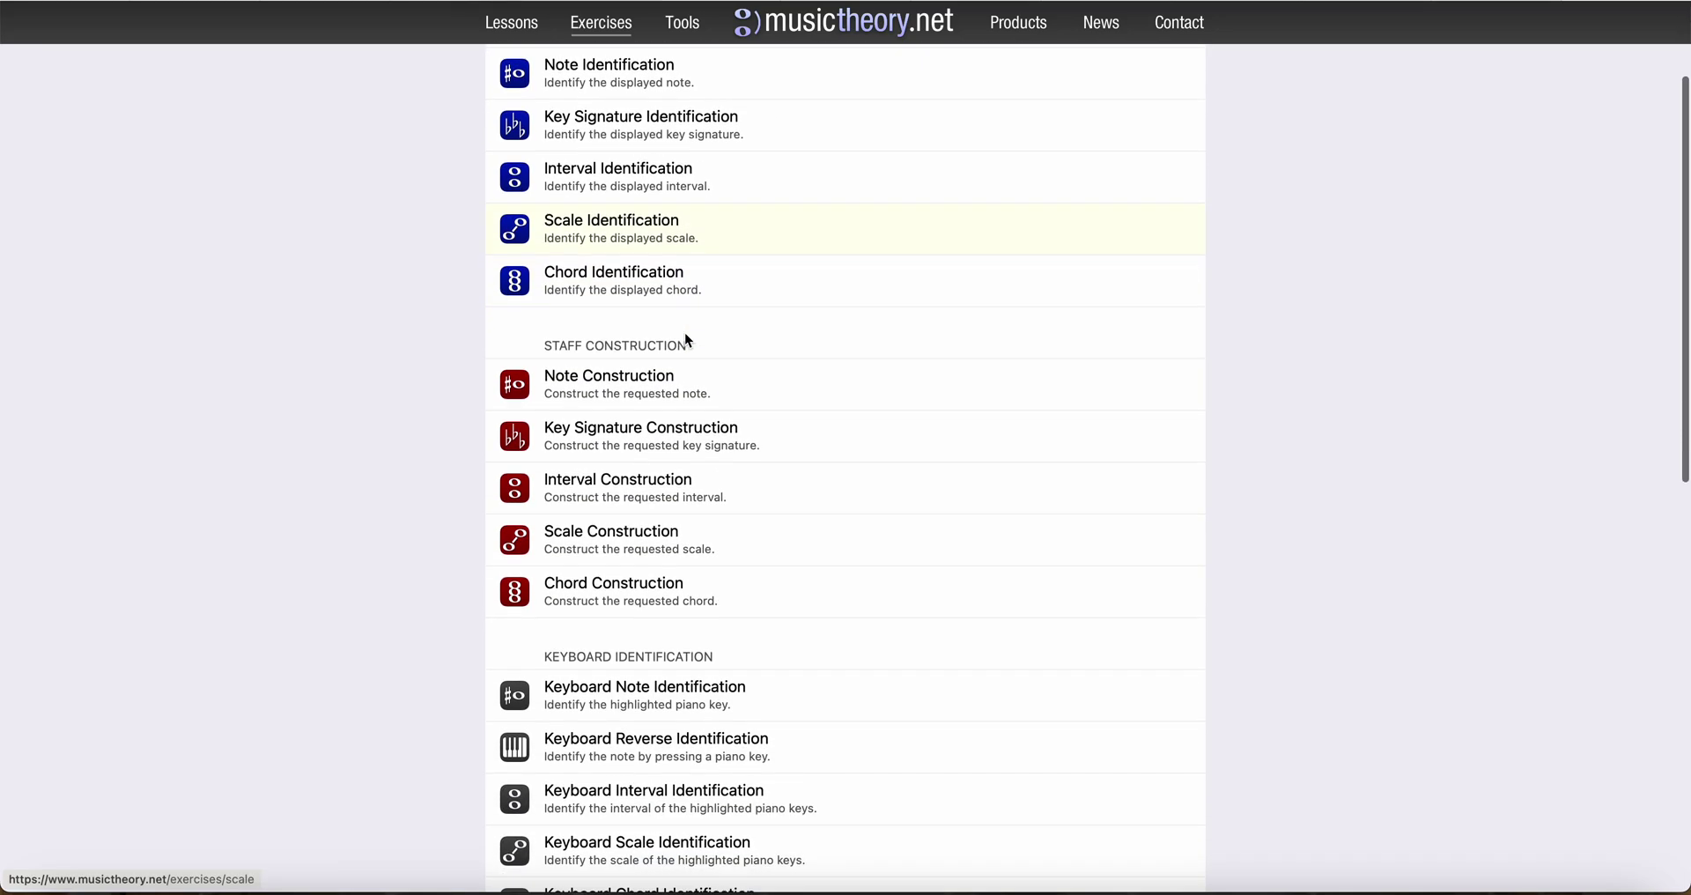
{"action": "scroll", "coordinate": [687, 421], "scroll_direction": "down", "scroll_amount": 1}
{"action": "scroll", "coordinate": [686, 420], "scroll_direction": "down", "scroll_amount": 5}
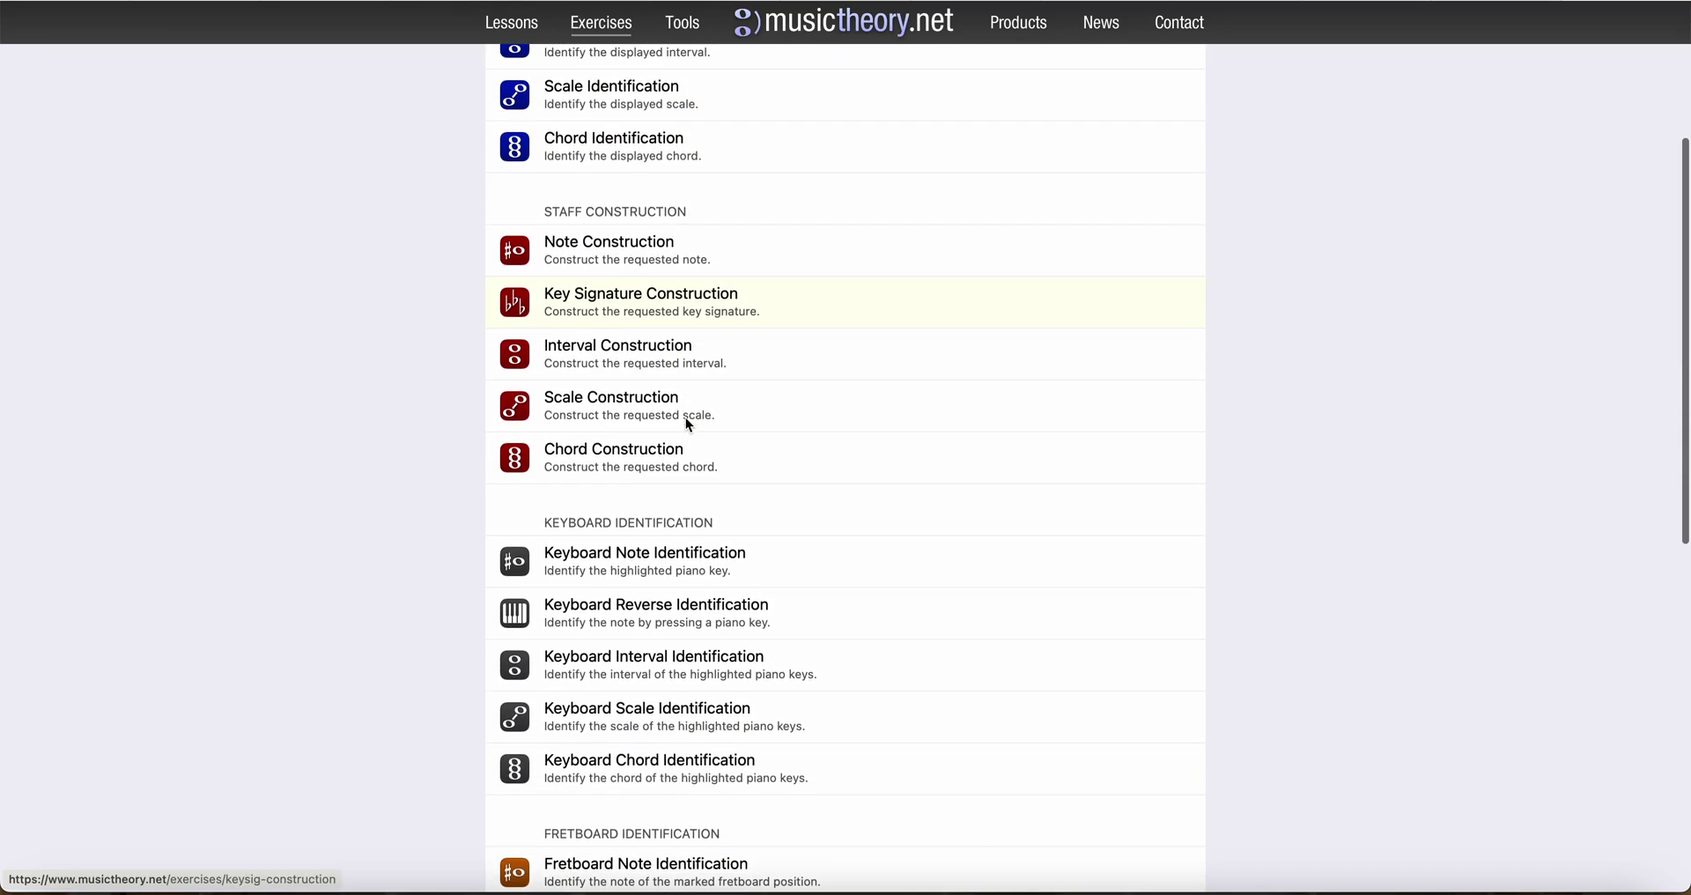
{"action": "scroll", "coordinate": [685, 418], "scroll_direction": "down", "scroll_amount": 5}
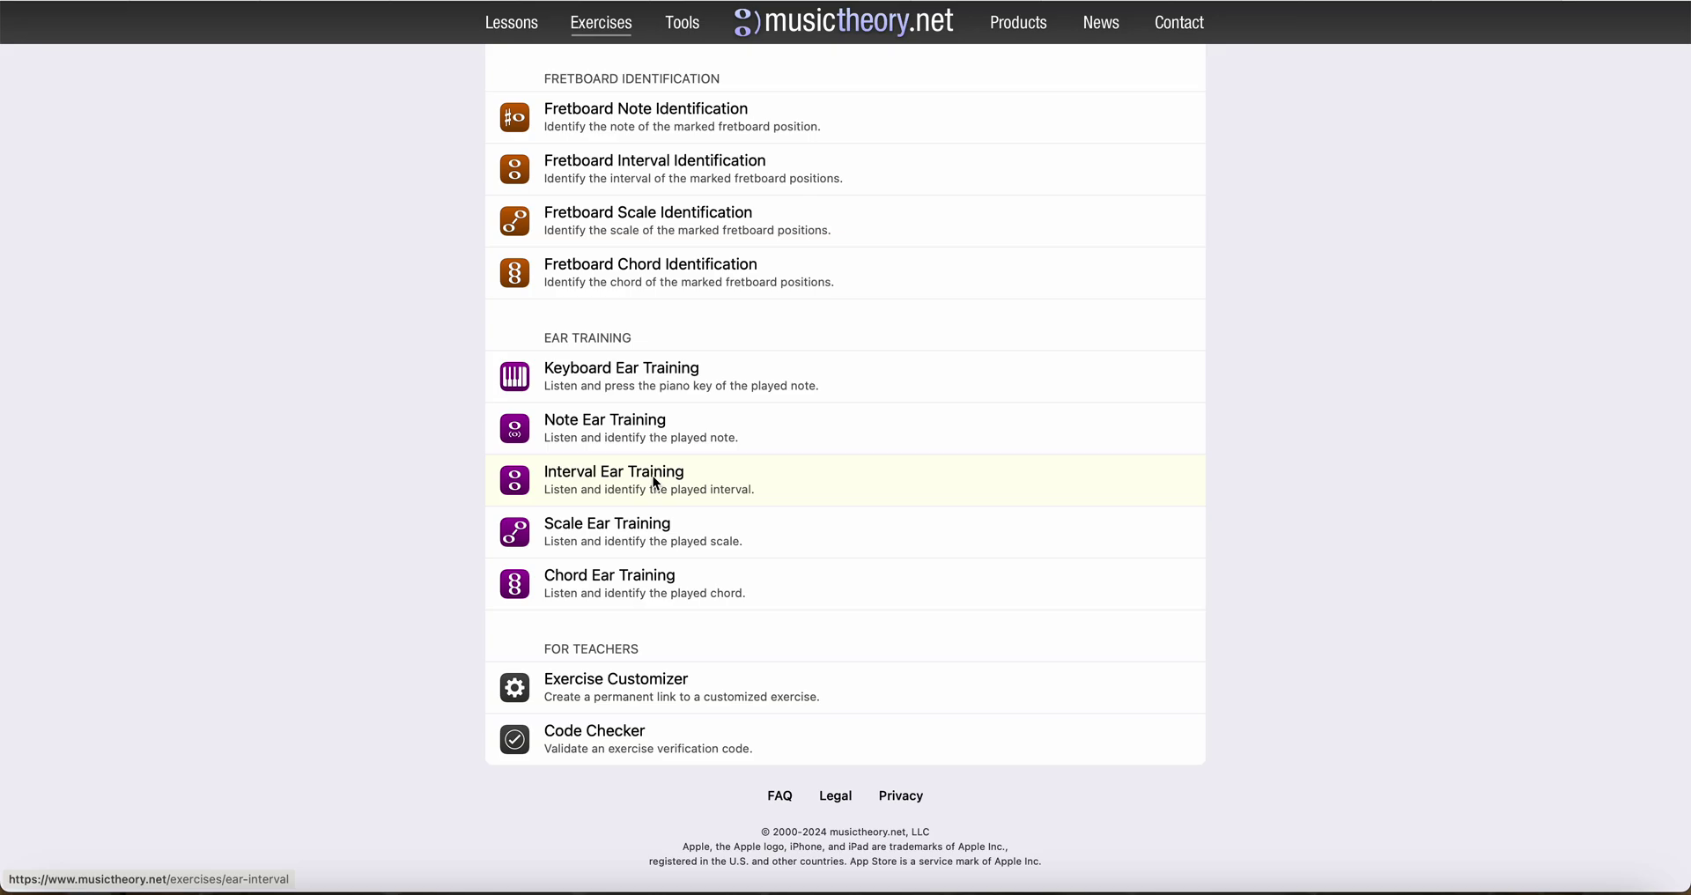
{"action": "left_click", "coordinate": [535, 481]}
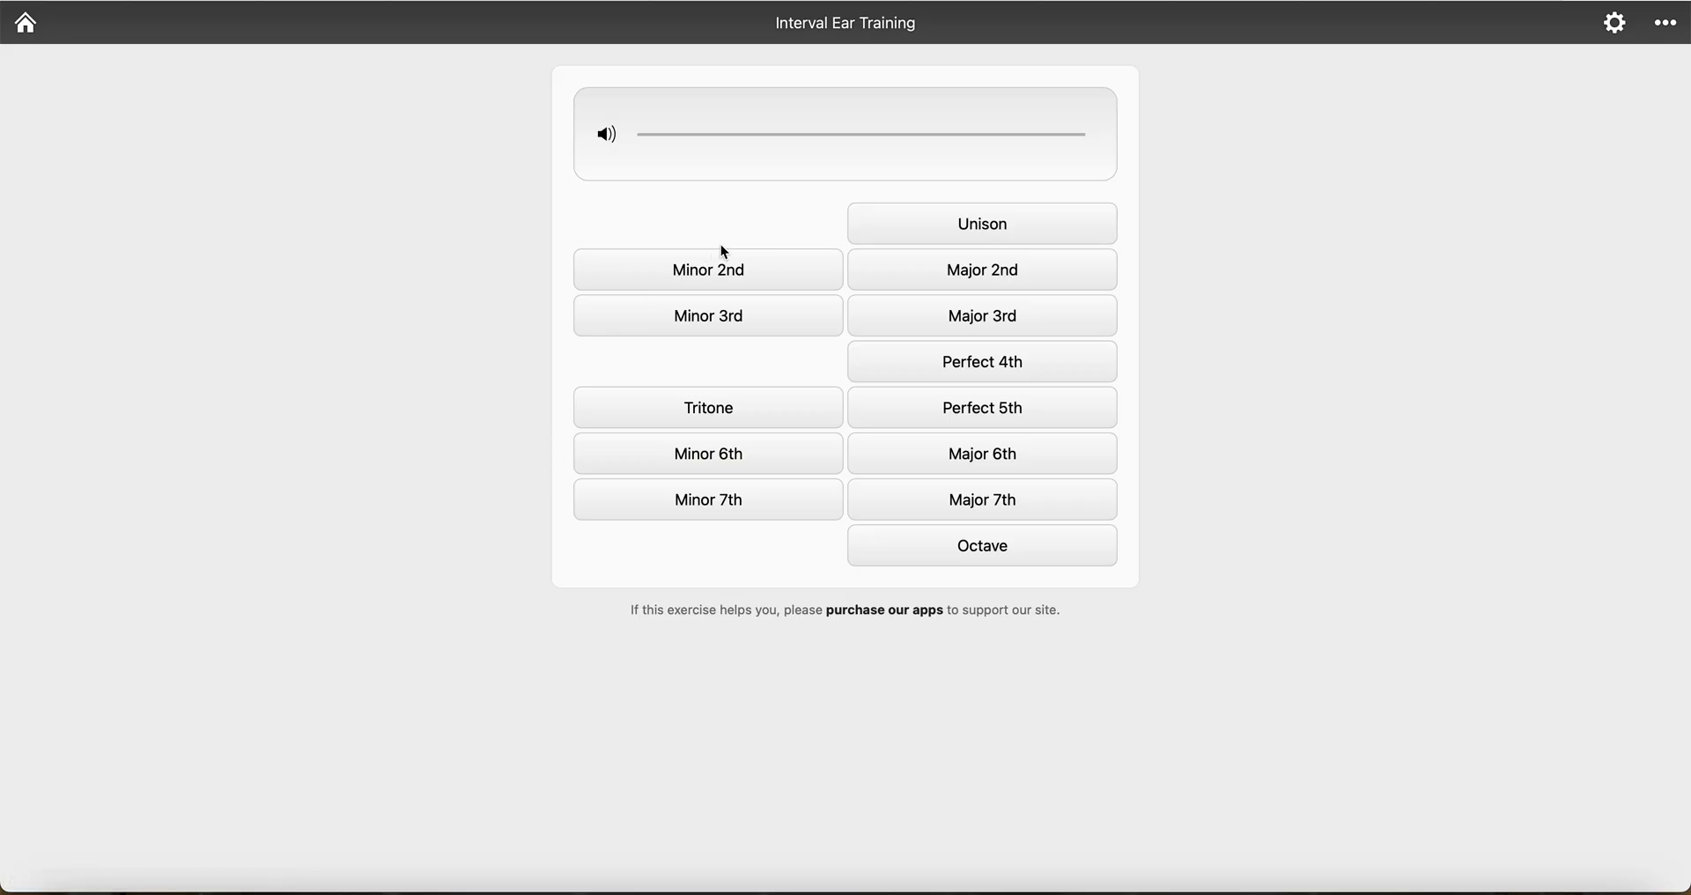
In the exercise's interval settings, exclude the Minor 2nd, Minor 3rd, Tritone, Minor 6th and Minor 7th.
{"action": "left_click", "coordinate": [1618, 24]}
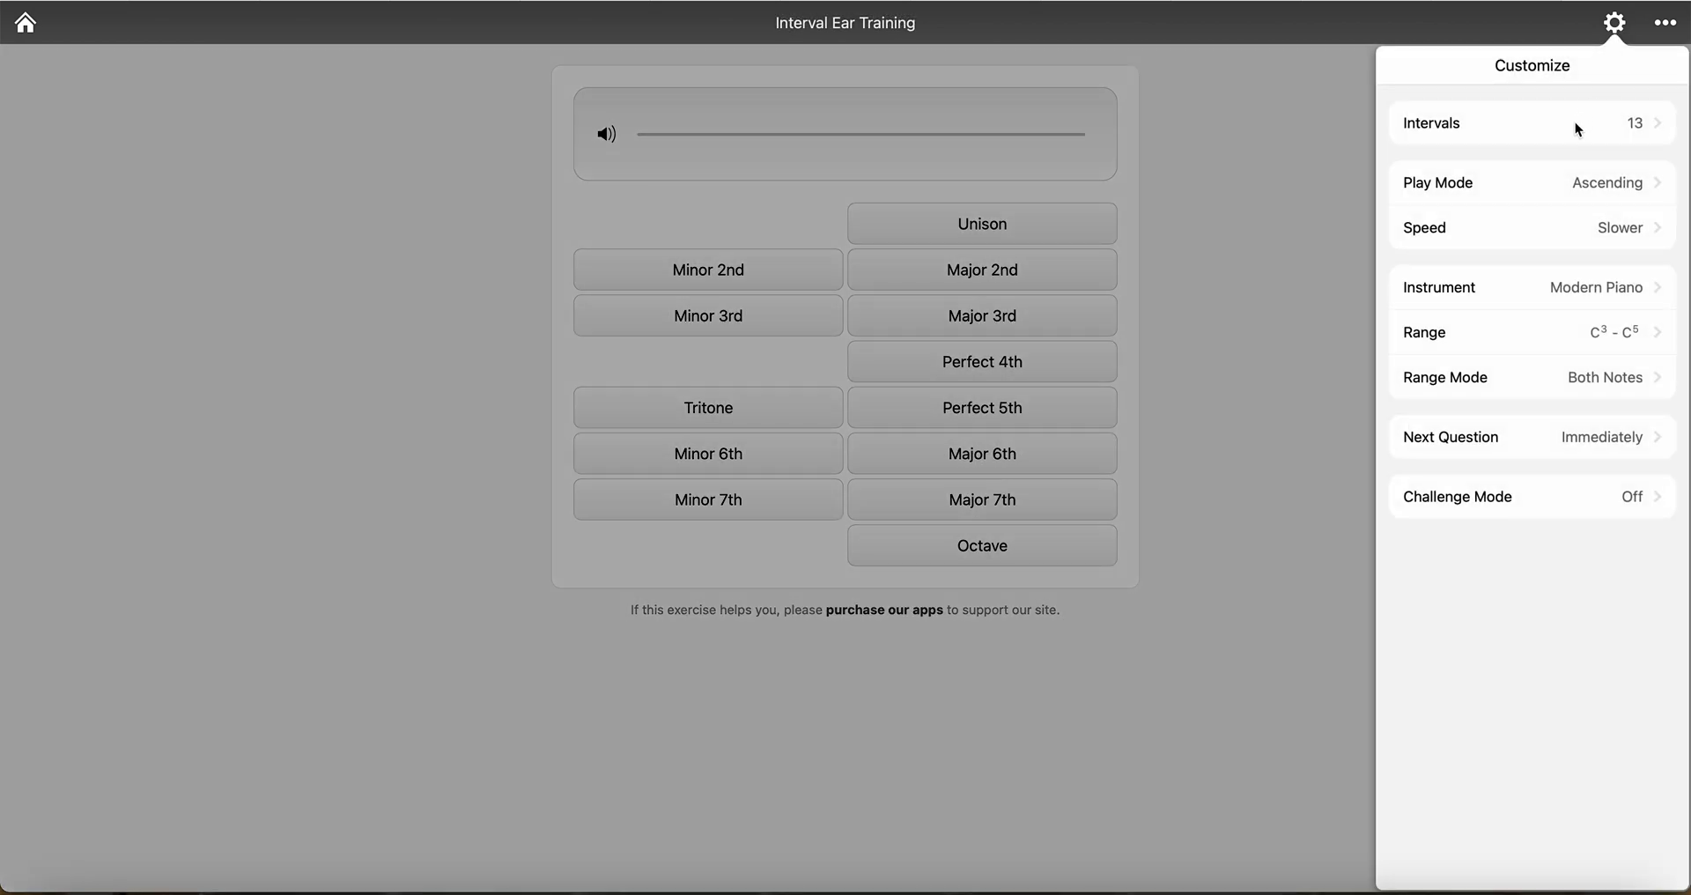
{"action": "left_click", "coordinate": [1551, 134]}
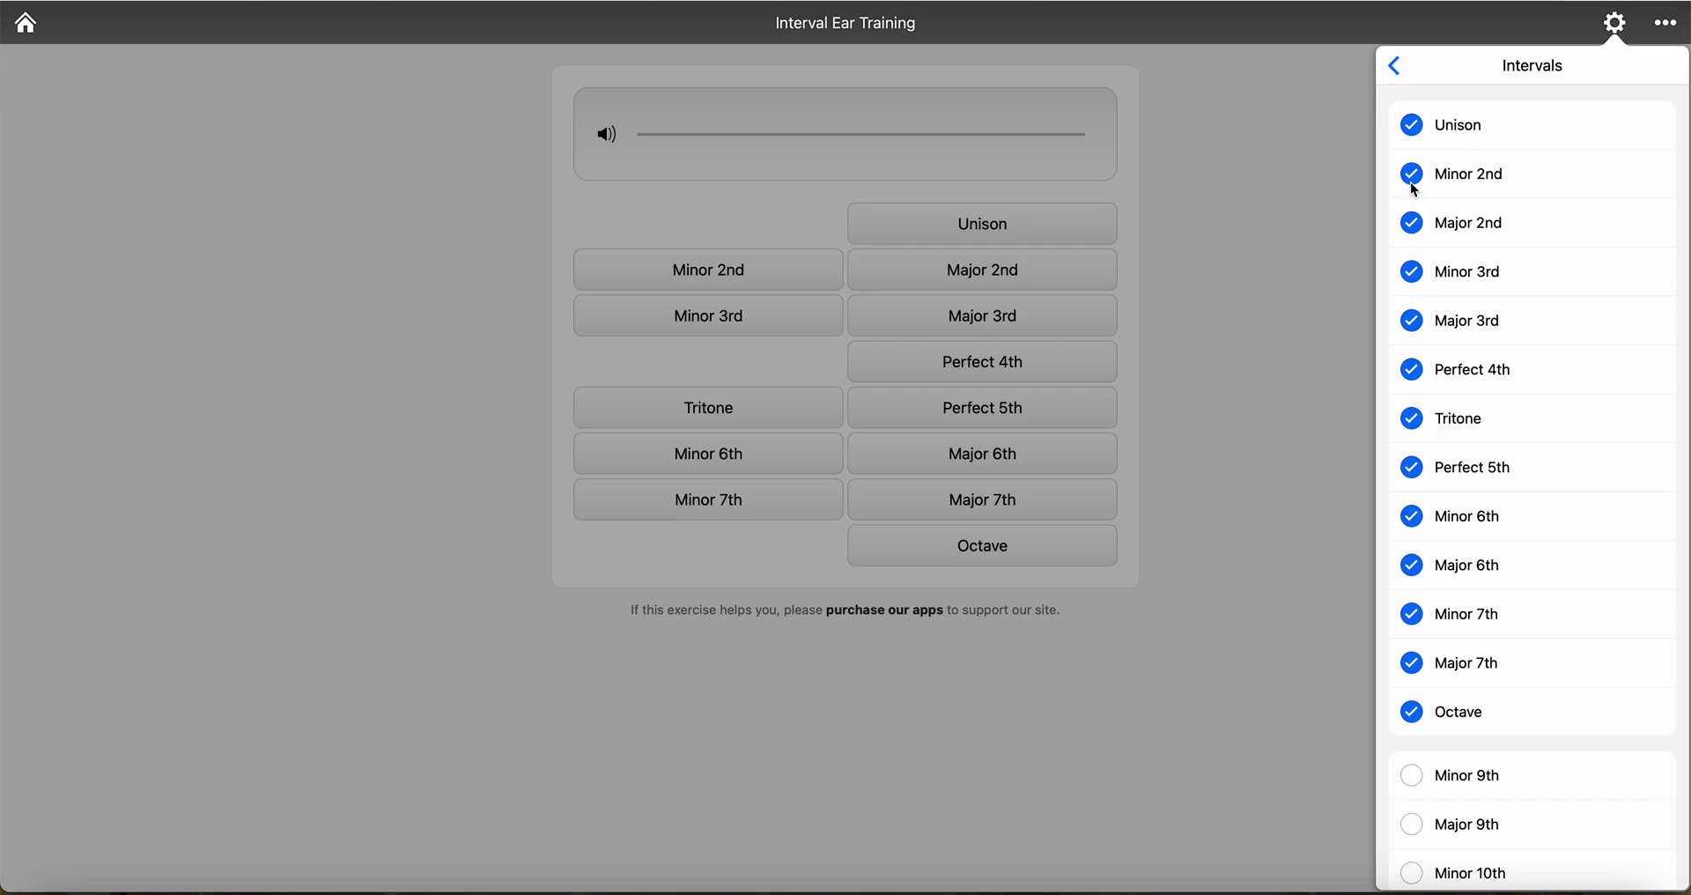
{"action": "left_click", "coordinate": [1414, 175]}
{"action": "left_click", "coordinate": [1412, 273]}
{"action": "left_click", "coordinate": [1412, 420]}
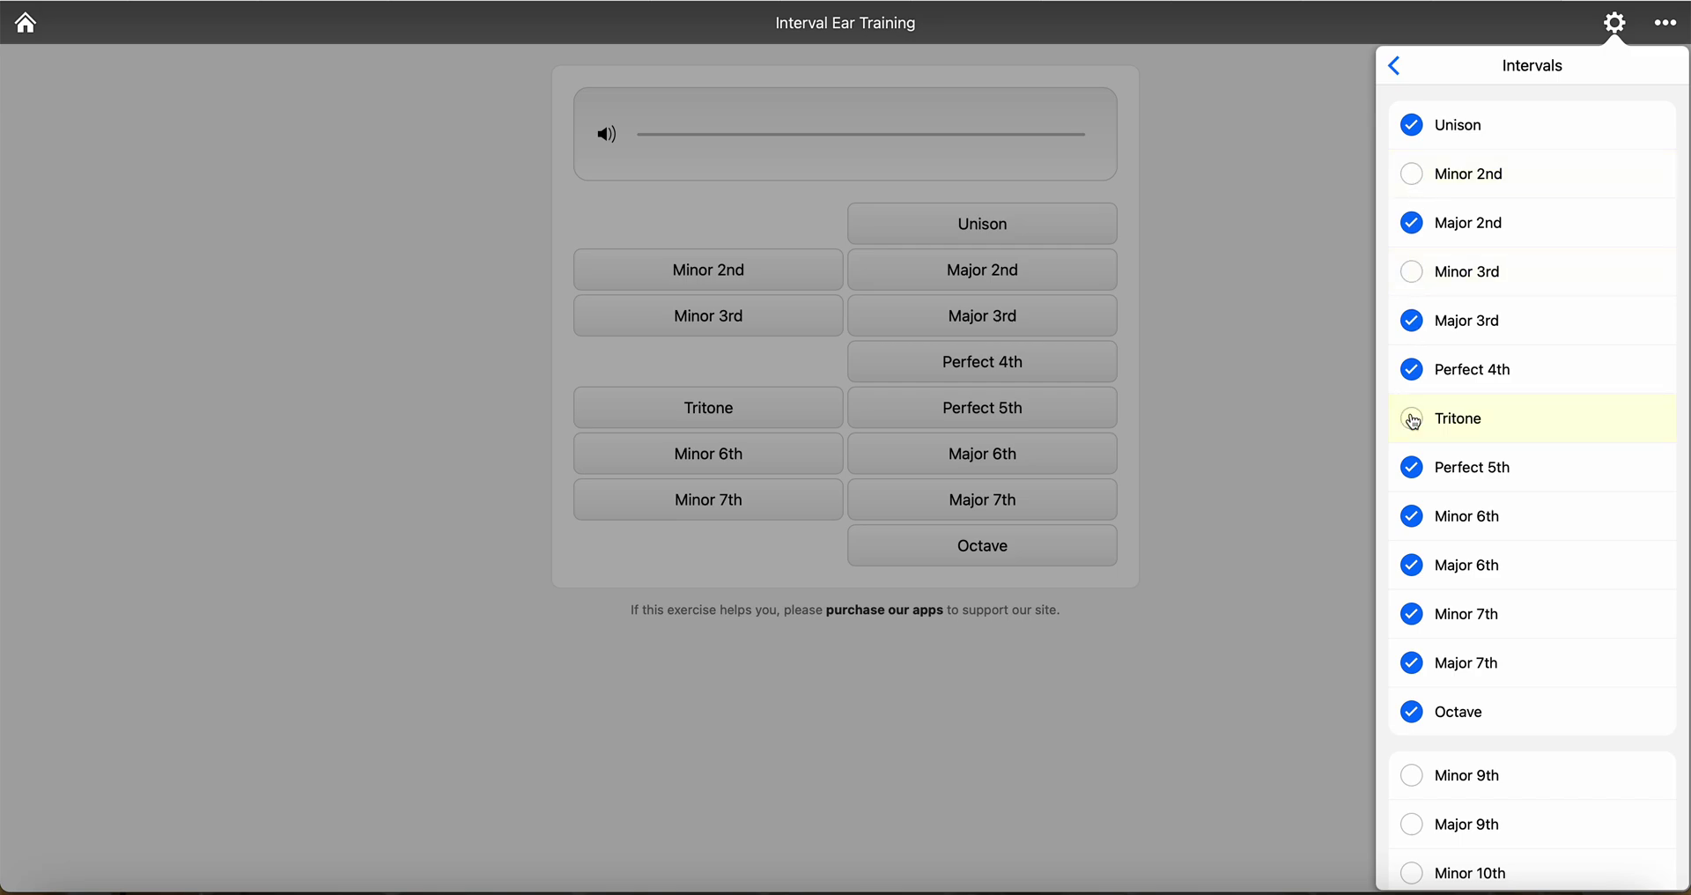
{"action": "left_click", "coordinate": [1411, 523]}
{"action": "left_click", "coordinate": [1412, 616]}
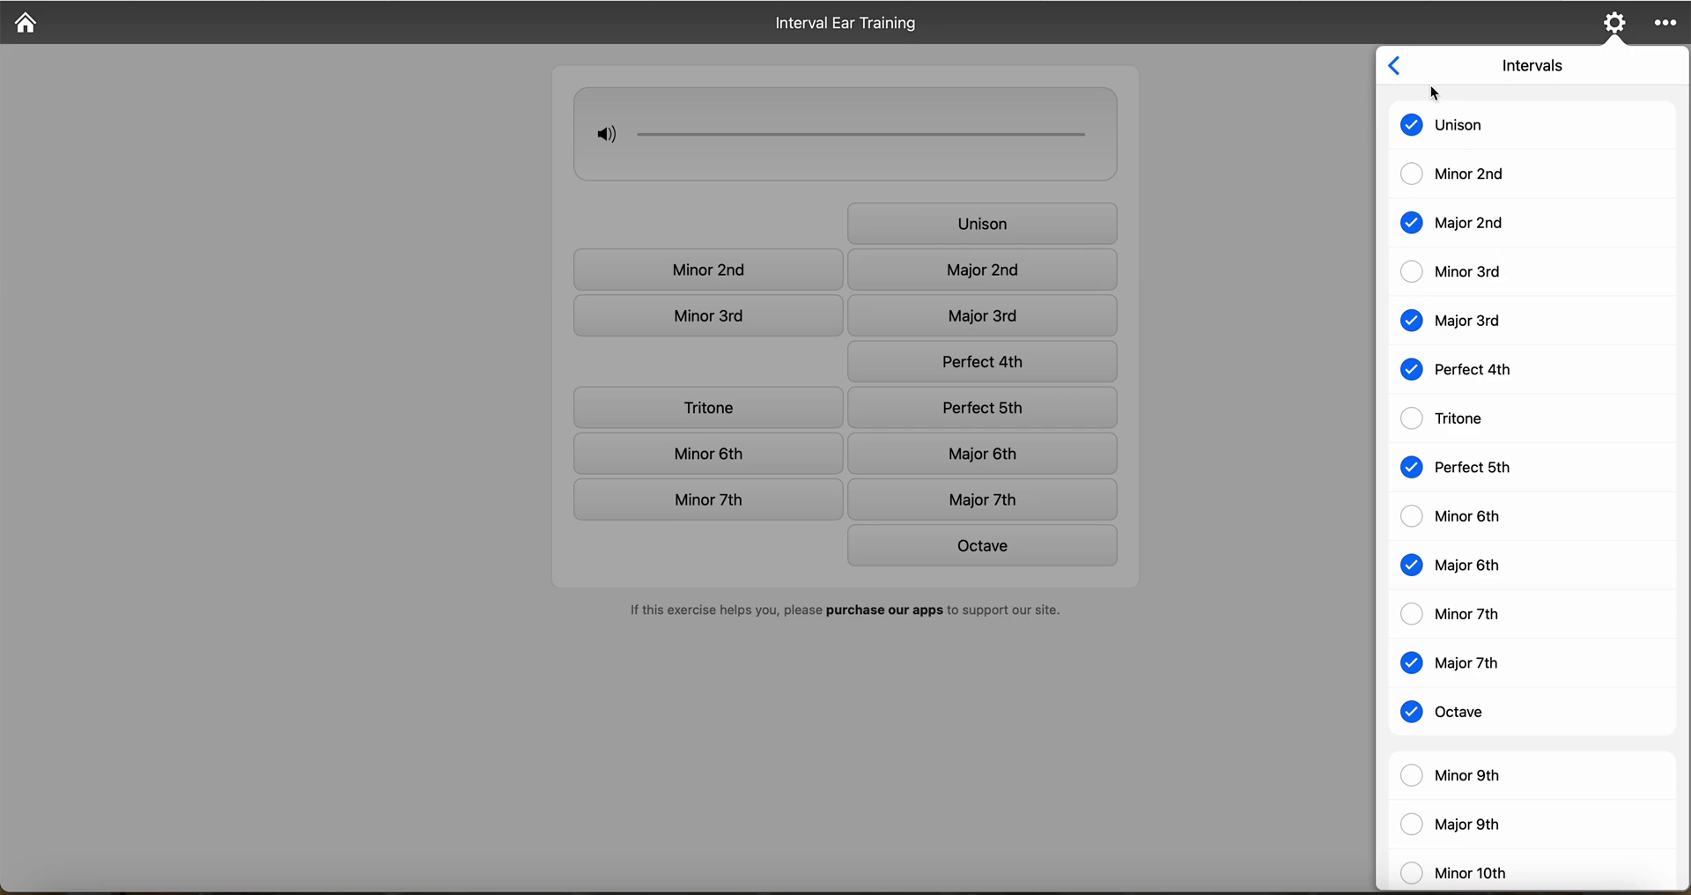
Exclude the Perfect 4th, Perfect 5th, Major 6th, Major 7th and Octave as well, and return to the main customization settings.
{"action": "scroll", "coordinate": [1479, 511], "scroll_direction": "down", "scroll_amount": 5}
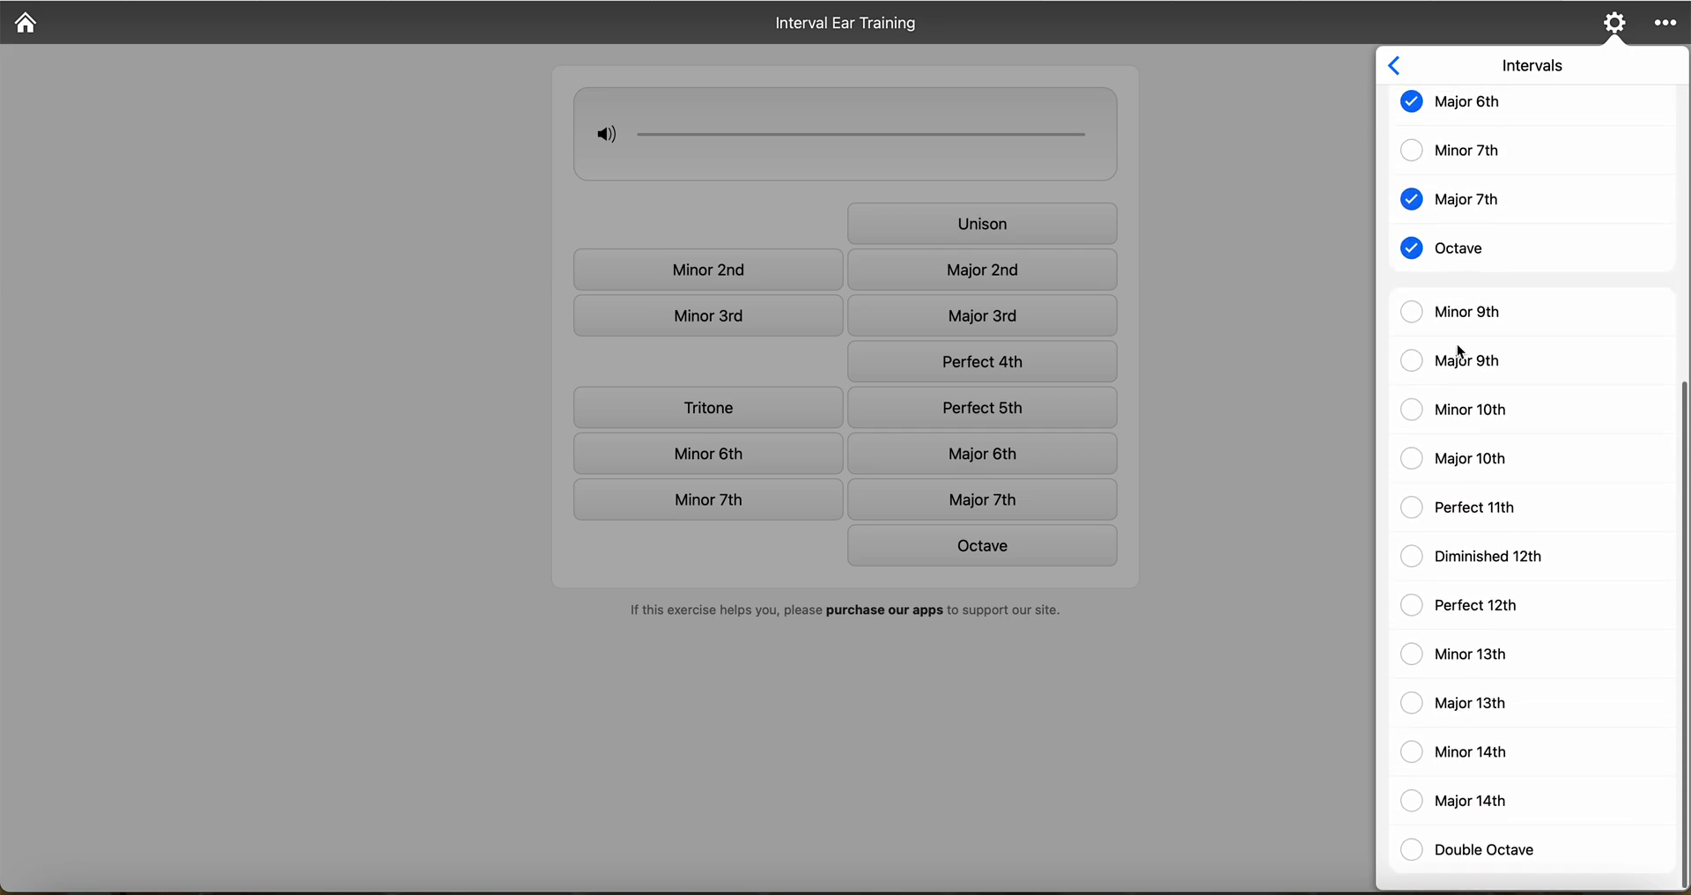
{"action": "scroll", "coordinate": [1469, 638], "scroll_direction": "up", "scroll_amount": 5}
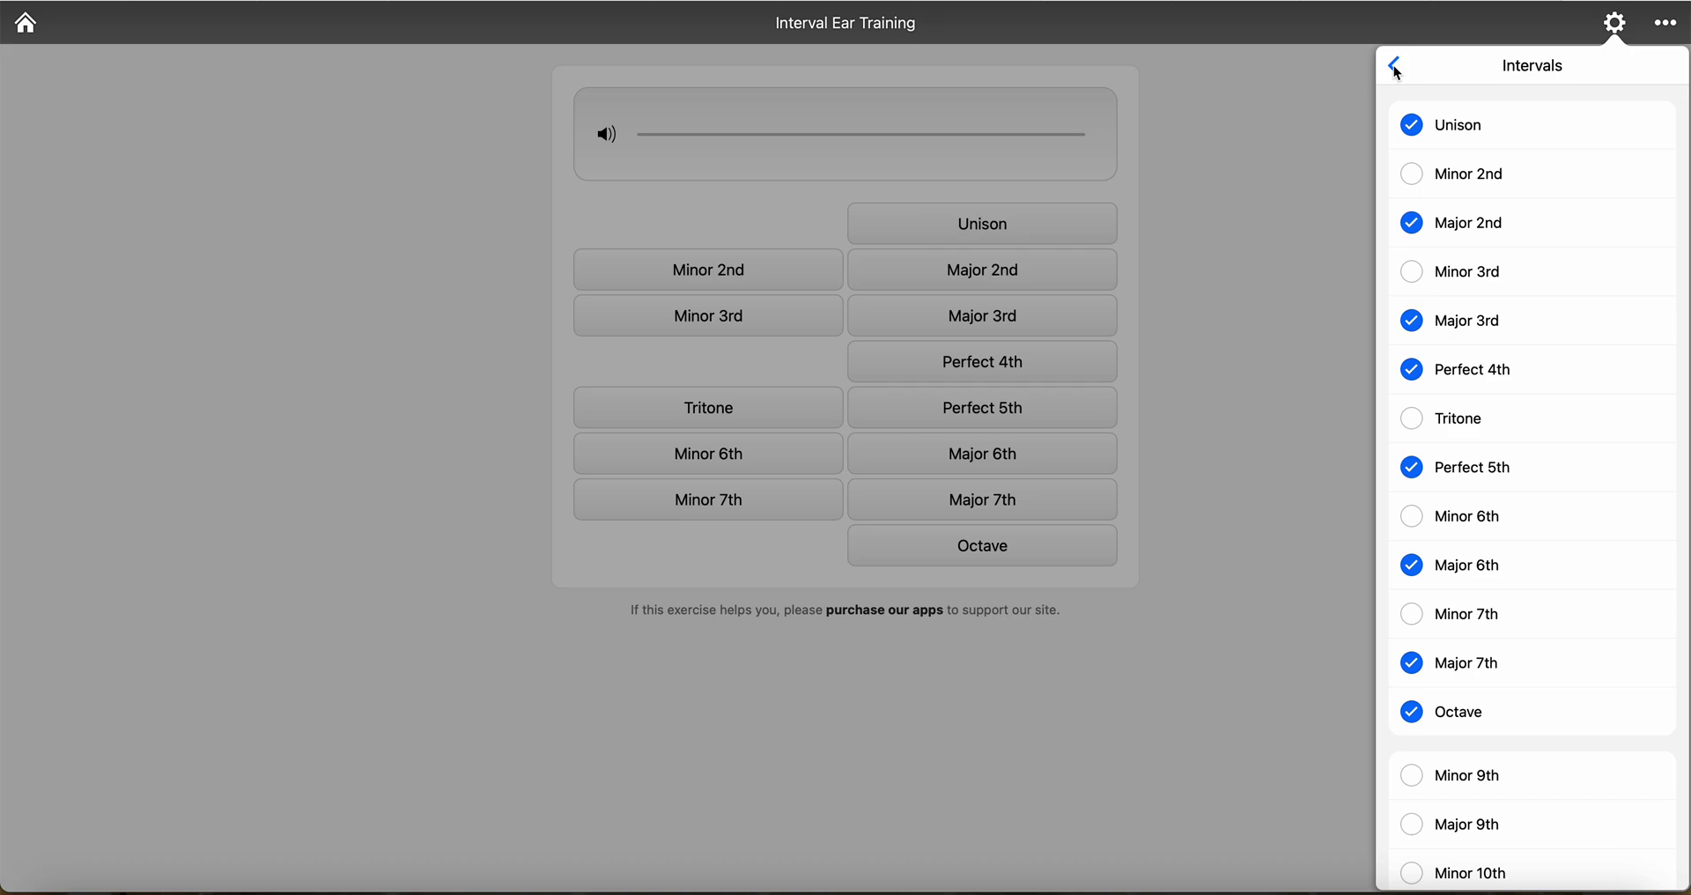
{"action": "left_click", "coordinate": [1415, 370]}
{"action": "left_click", "coordinate": [1413, 467]}
{"action": "left_click", "coordinate": [1413, 565]}
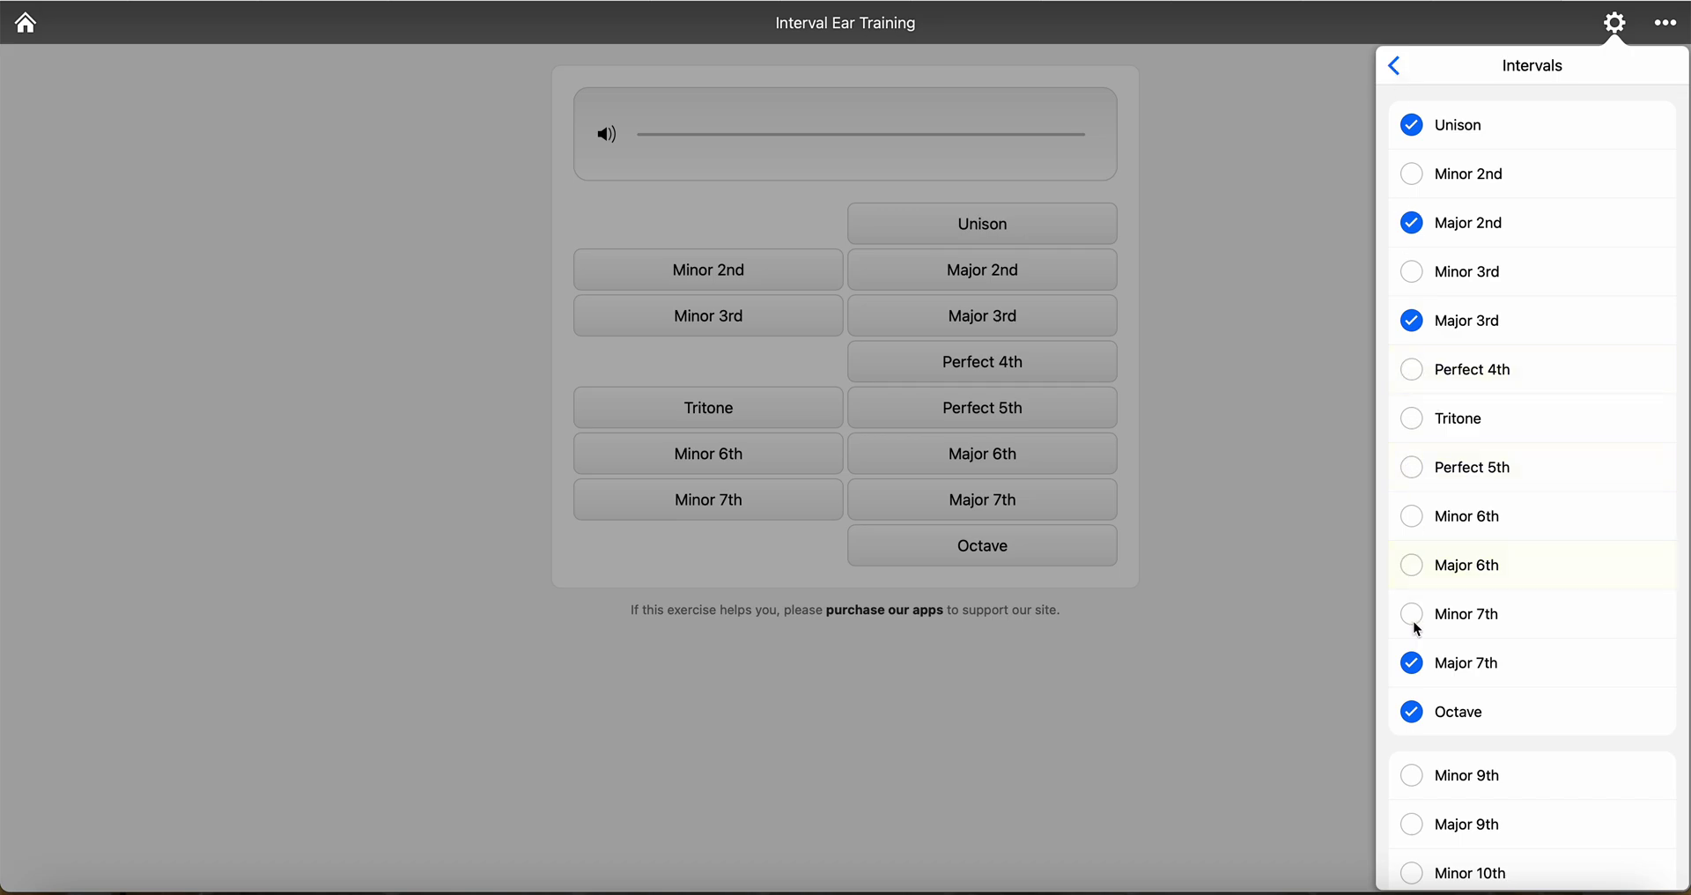
{"action": "left_click", "coordinate": [1413, 662]}
{"action": "left_click", "coordinate": [1413, 712]}
{"action": "left_click", "coordinate": [1396, 66]}
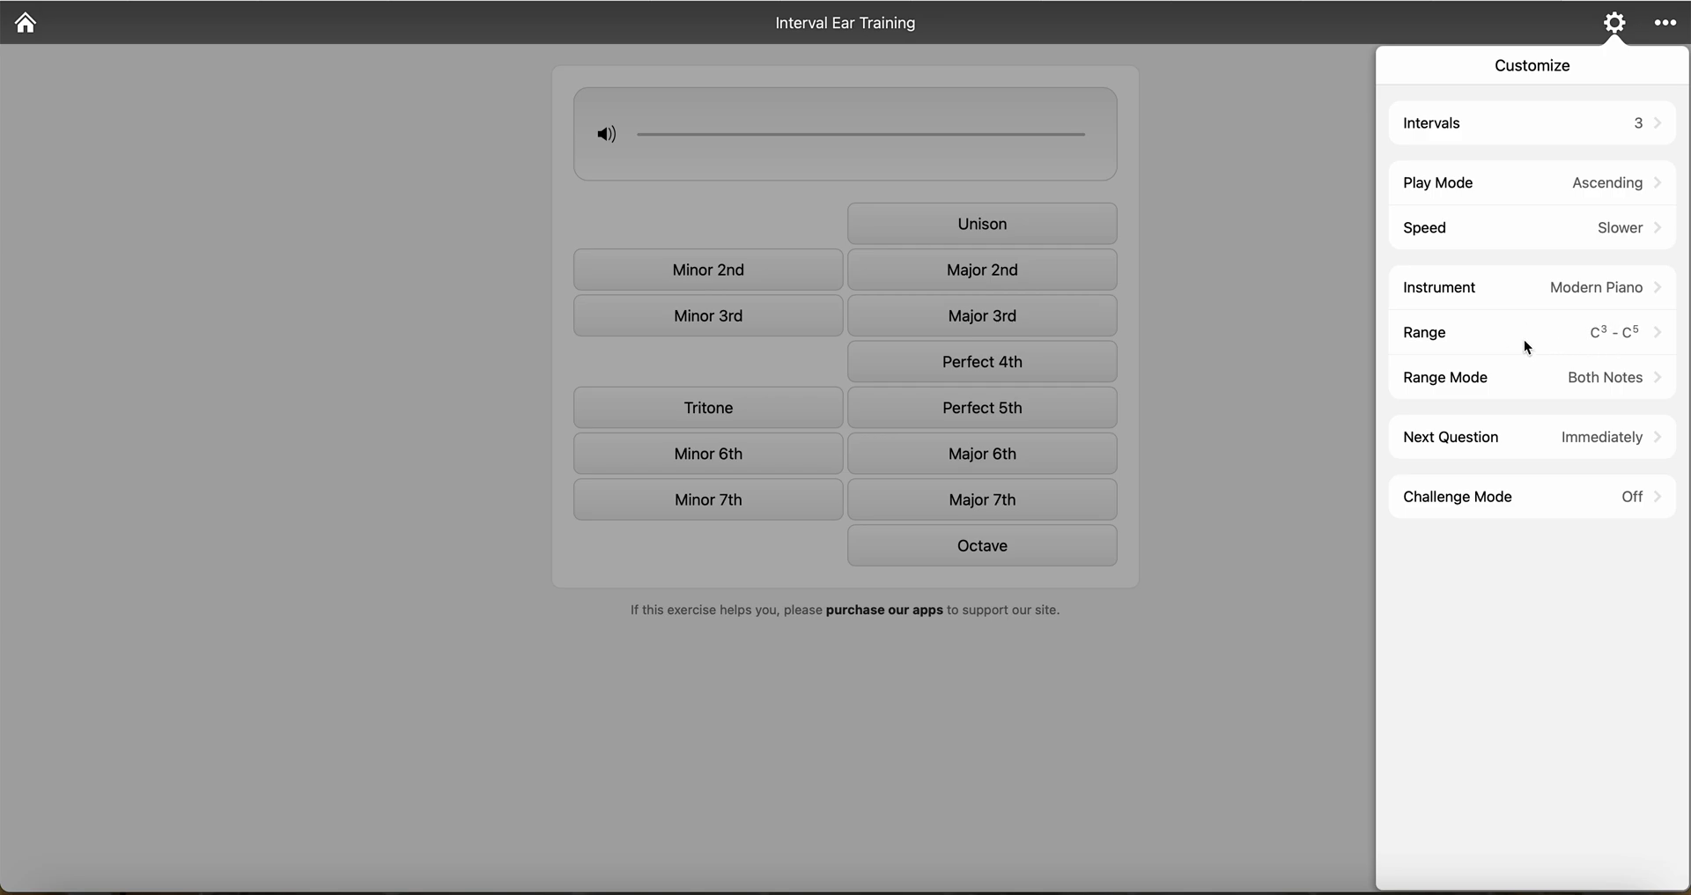
Set the Range Mode to Starting Note and return to the main customization settings.
{"action": "left_click", "coordinate": [1512, 390]}
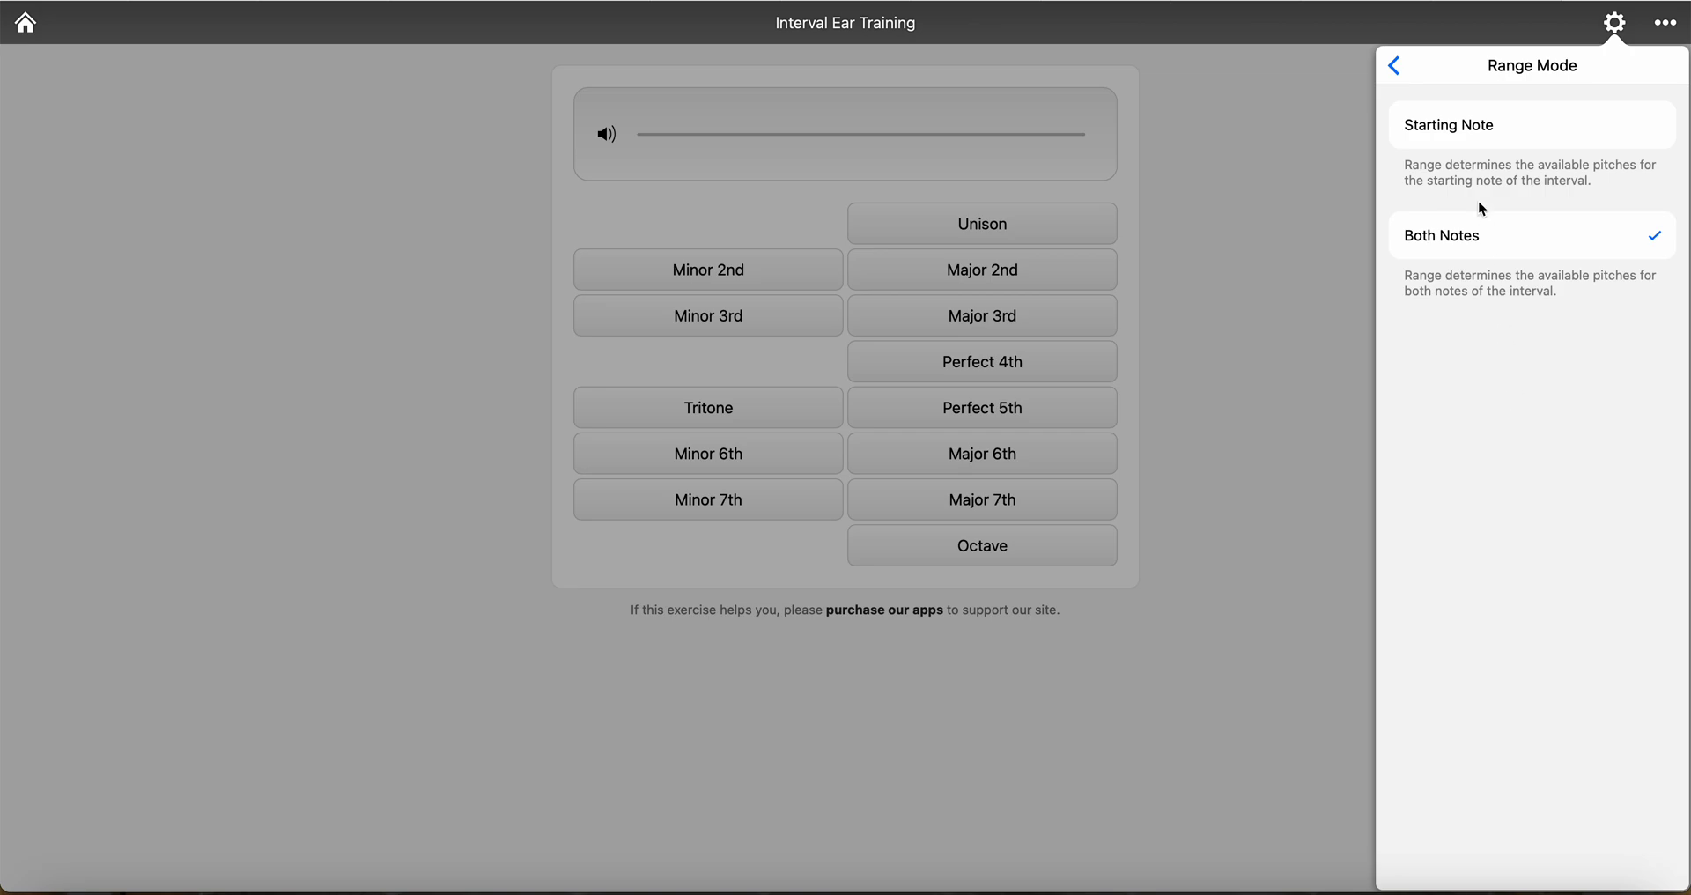
{"action": "left_click", "coordinate": [1468, 139]}
{"action": "left_click", "coordinate": [1398, 67]}
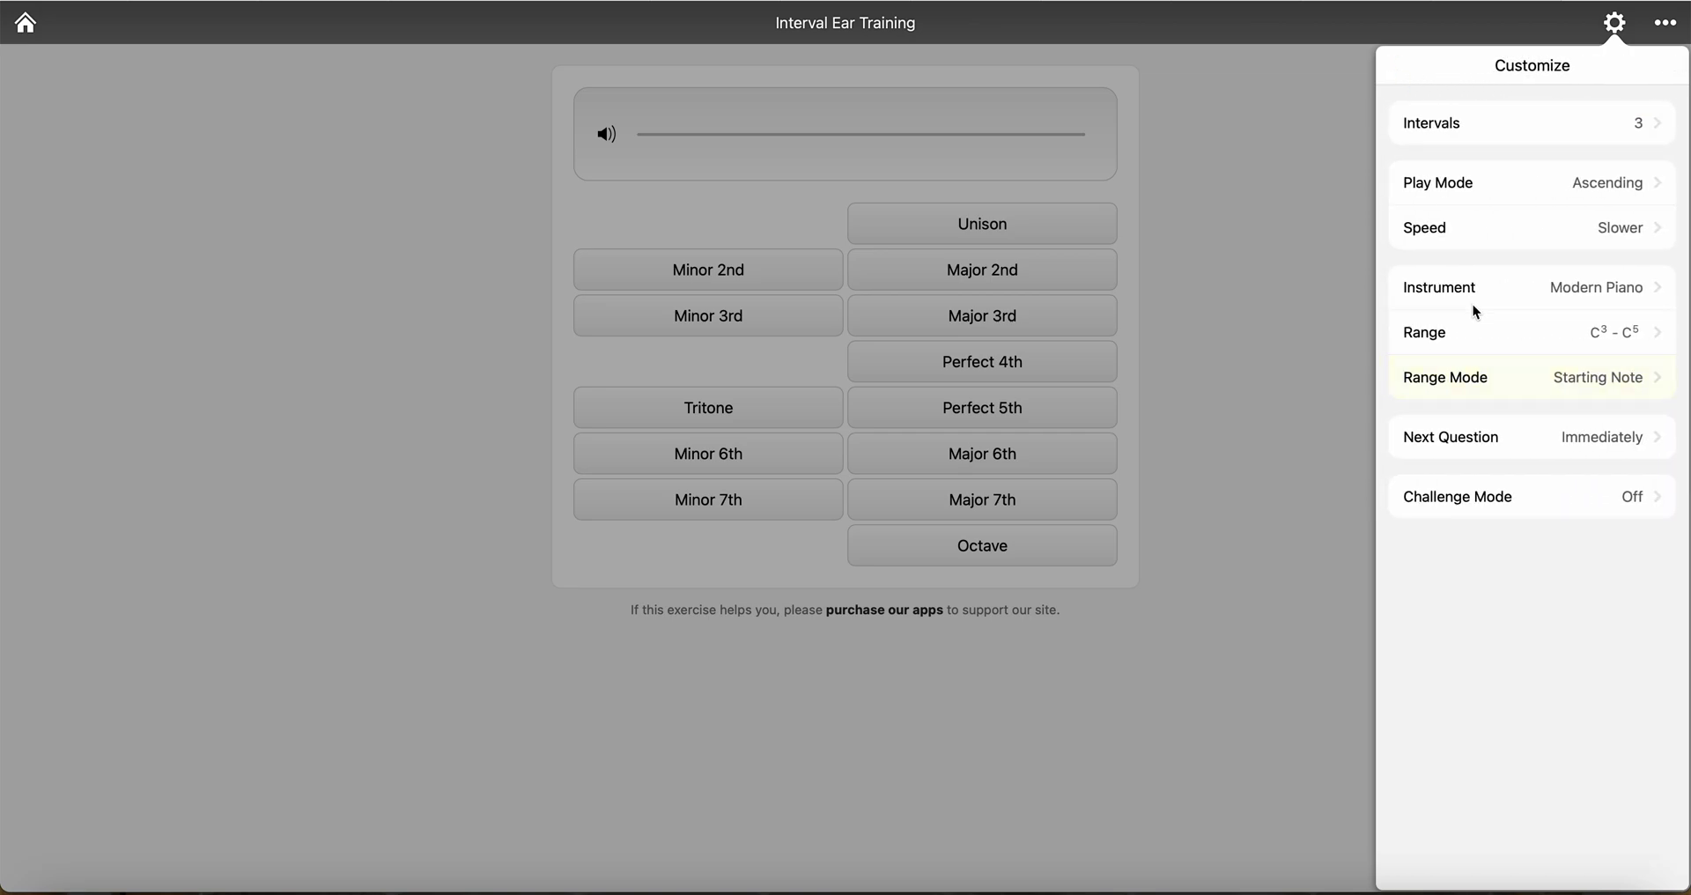
Set both the lowest and highest note of the range to C4 and return to the main customization settings.
{"action": "left_click", "coordinate": [1478, 350]}
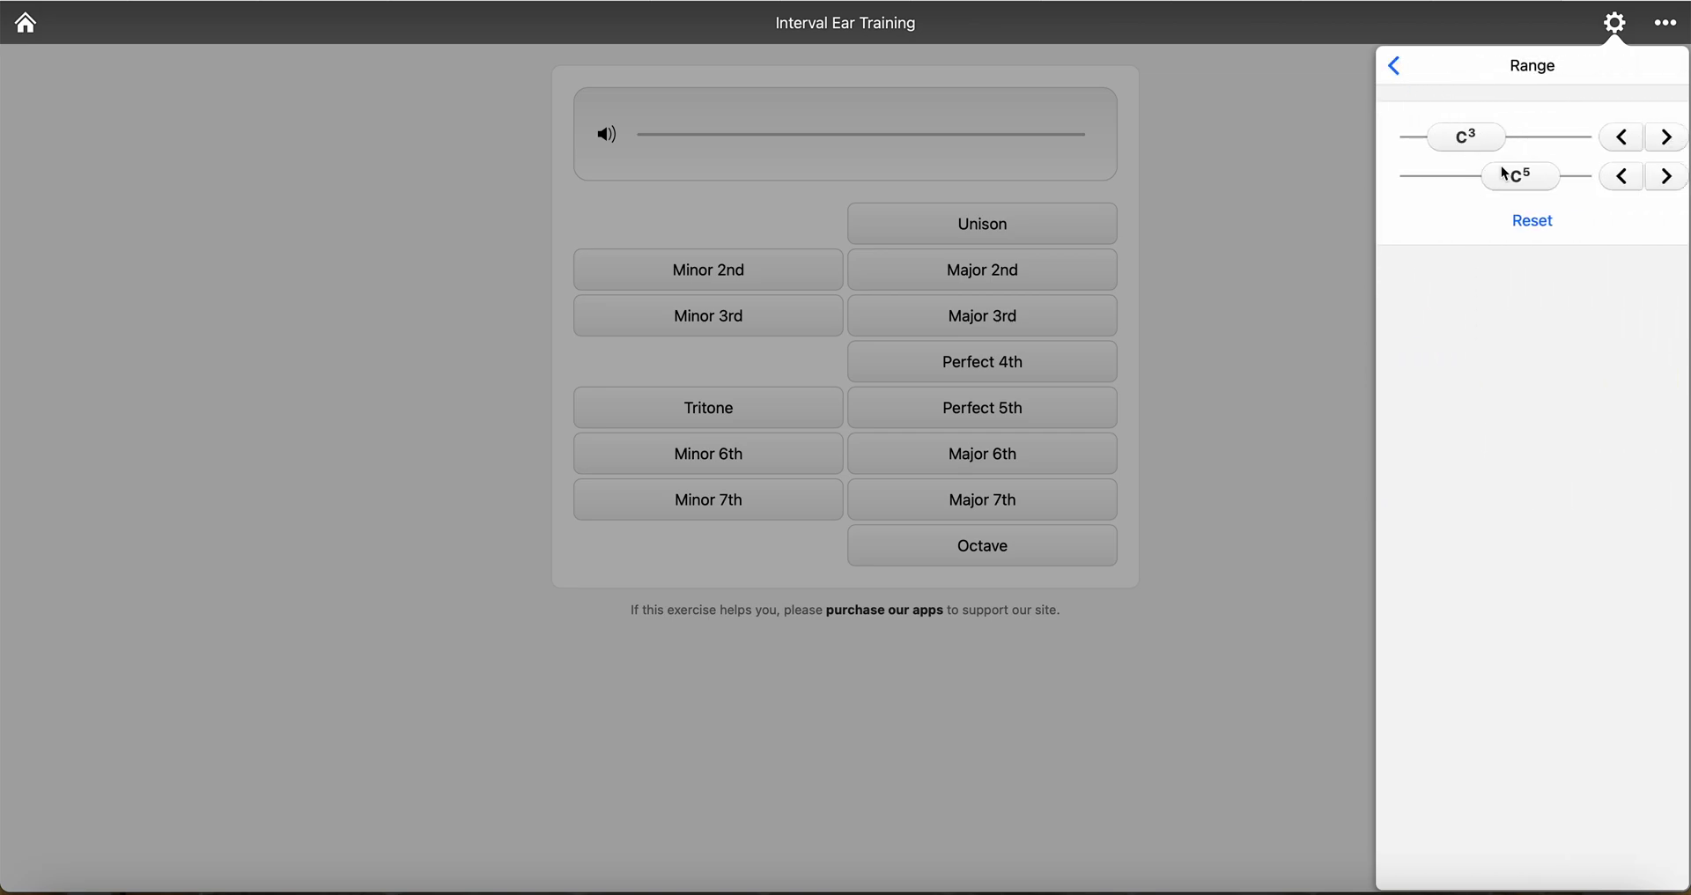
{"action": "left_click_drag", "start_coordinate": [1468, 139], "coordinate": [1506, 151]}
{"action": "left_click_drag", "start_coordinate": [1511, 174], "coordinate": [1487, 175]}
{"action": "left_click", "coordinate": [1640, 186]}
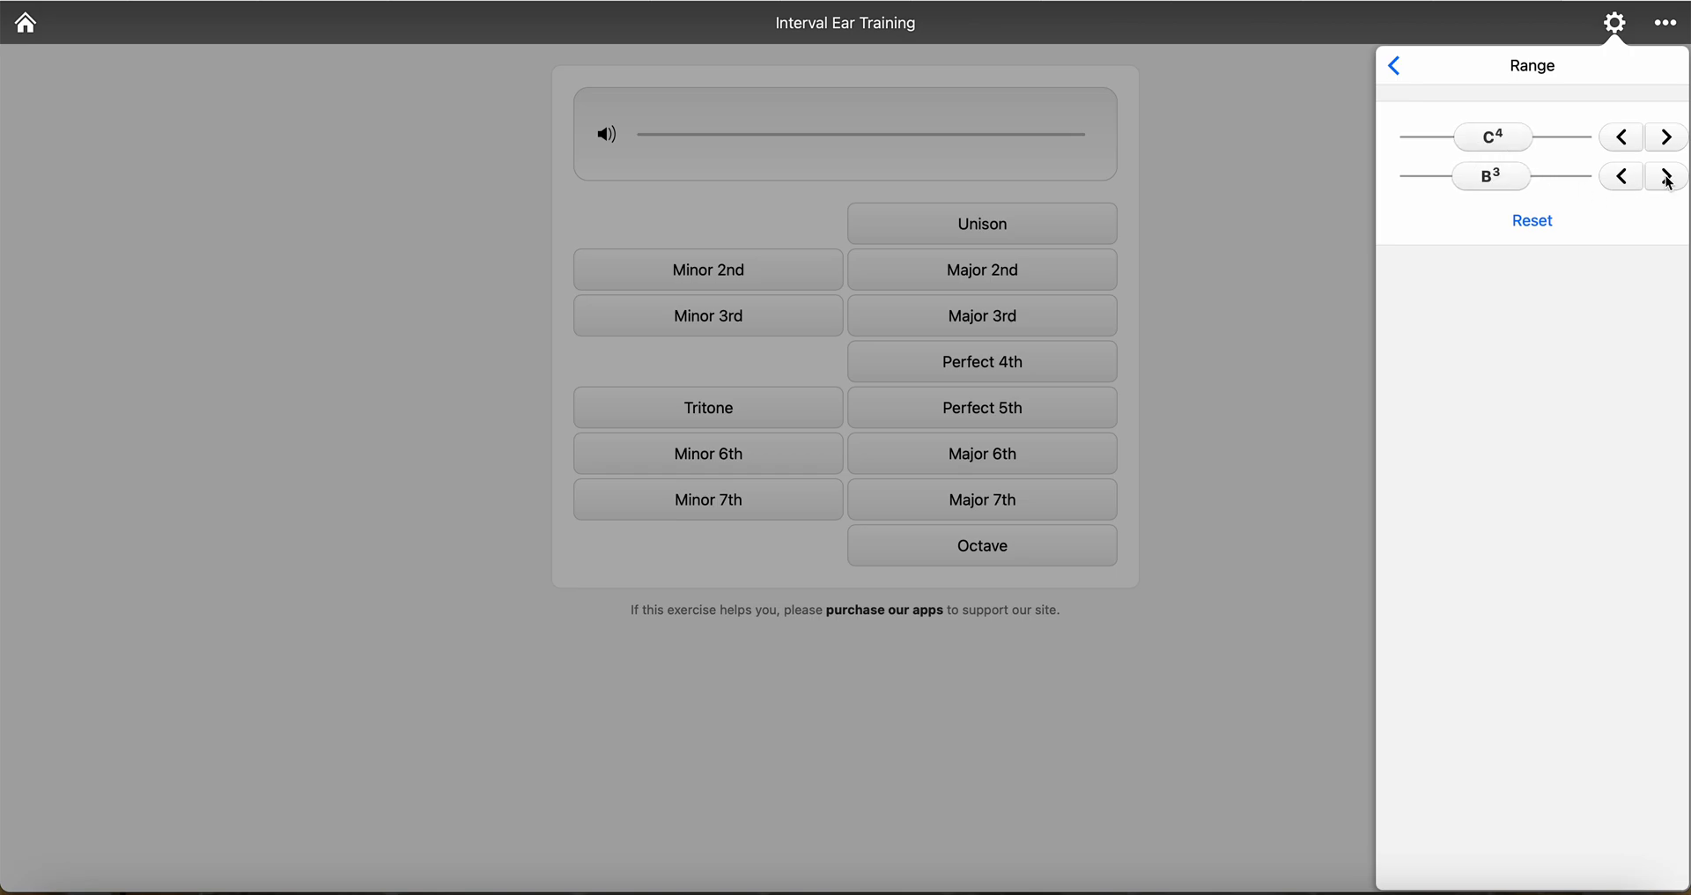
{"action": "left_click", "coordinate": [1667, 180]}
{"action": "left_click", "coordinate": [1396, 69]}
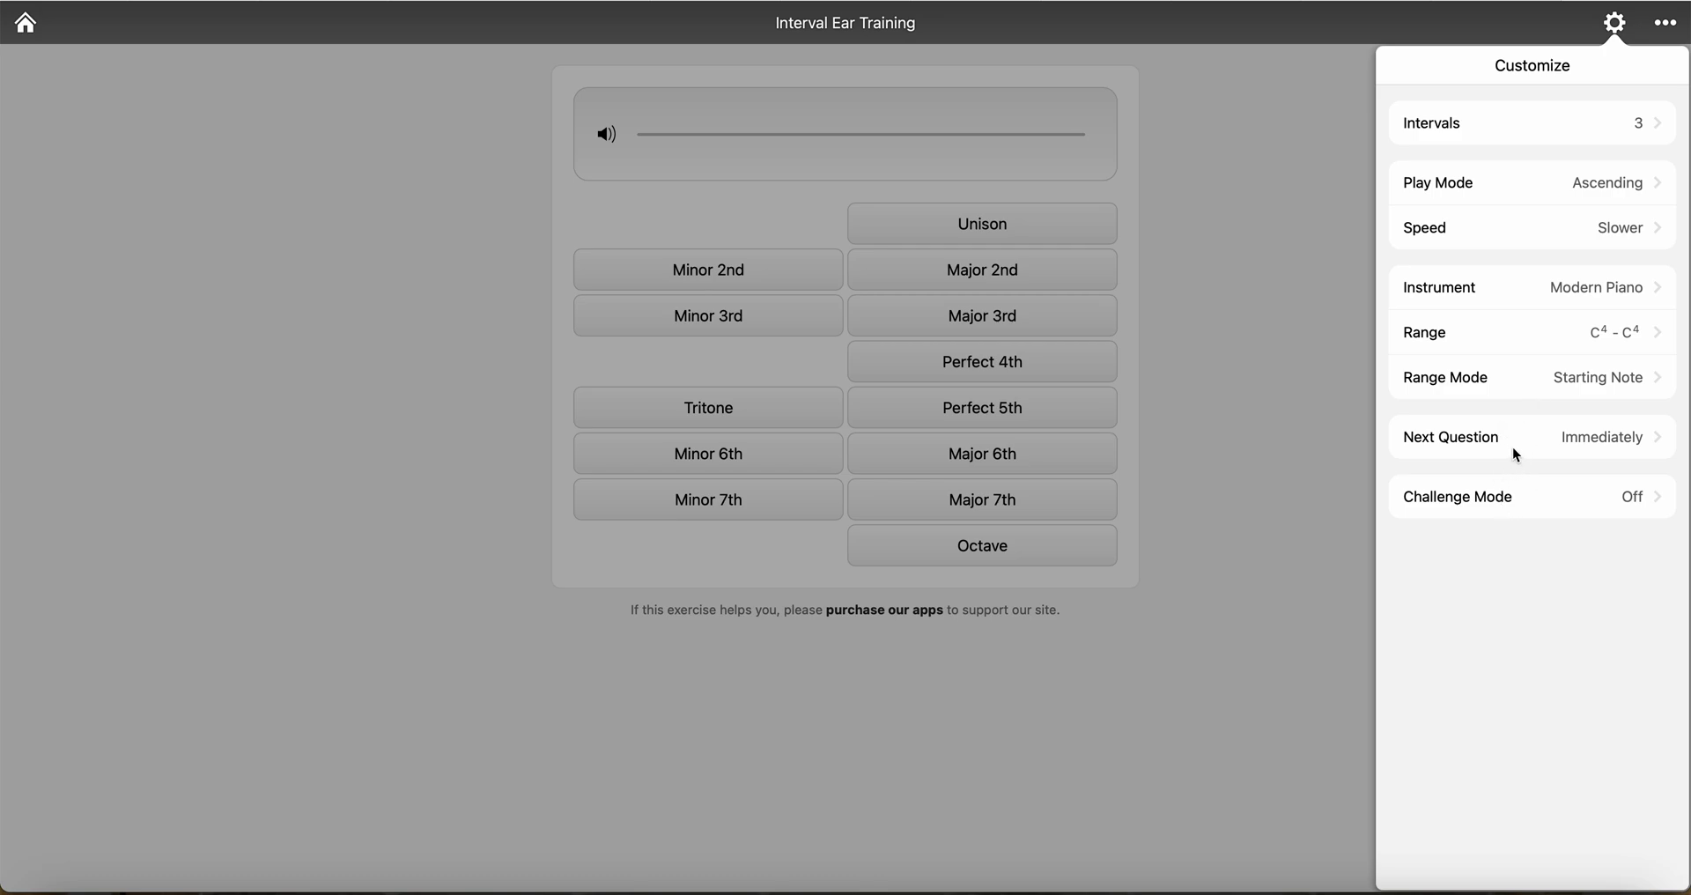
Check the Next Question and Challenge Mode options, and close the ear training exercise's settings.
{"action": "left_click", "coordinate": [1490, 452]}
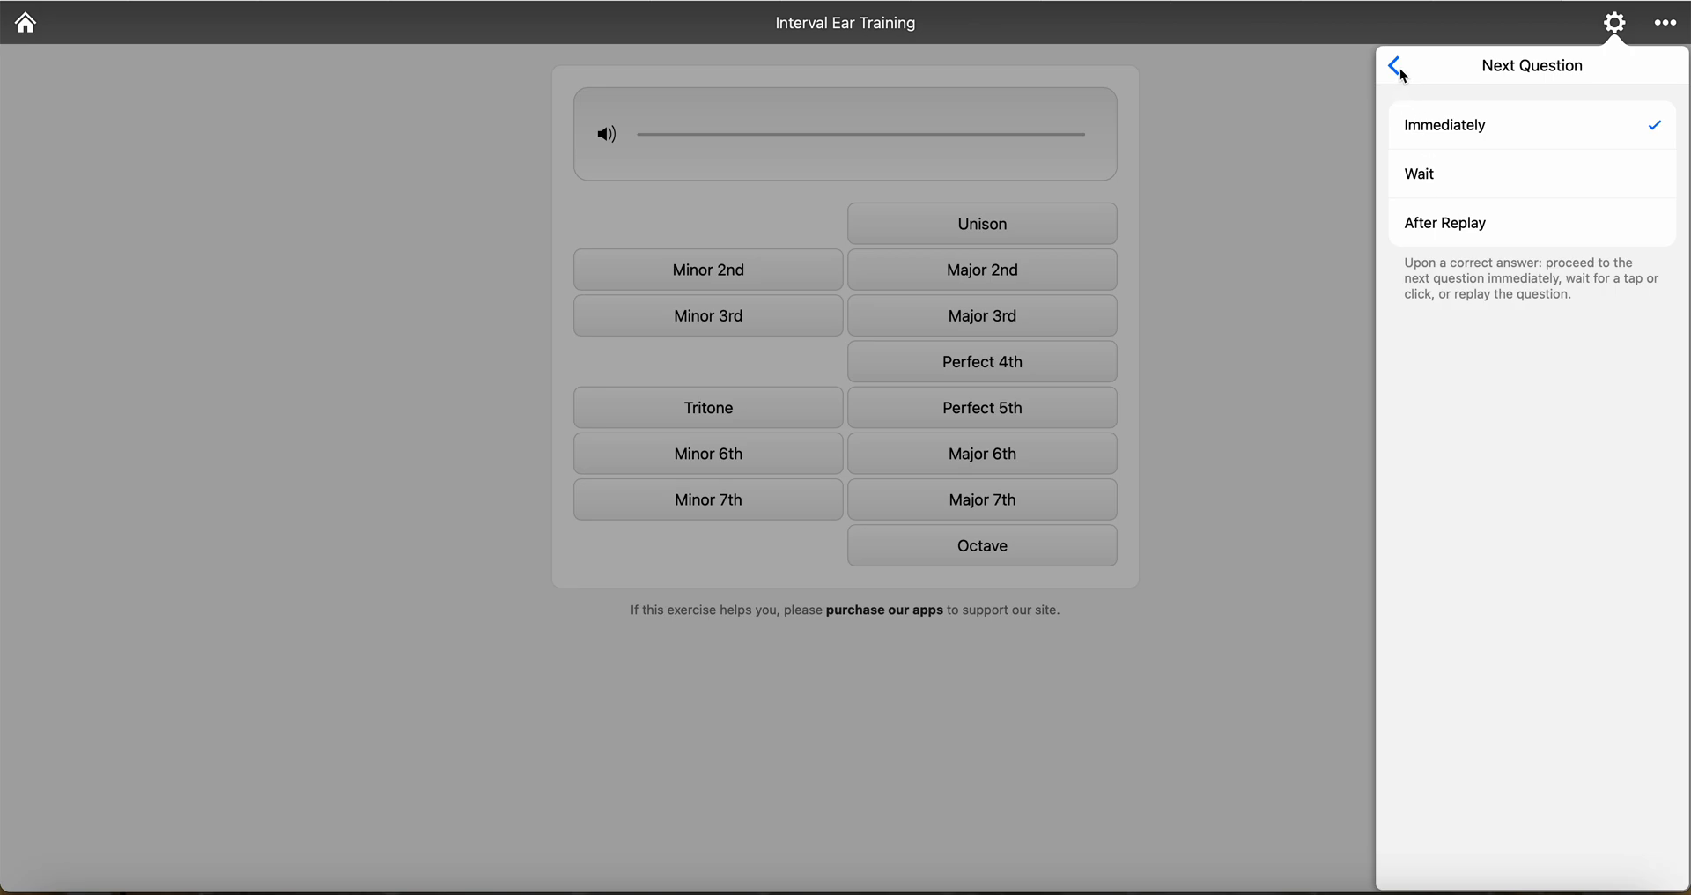
{"action": "left_click", "coordinate": [1393, 65]}
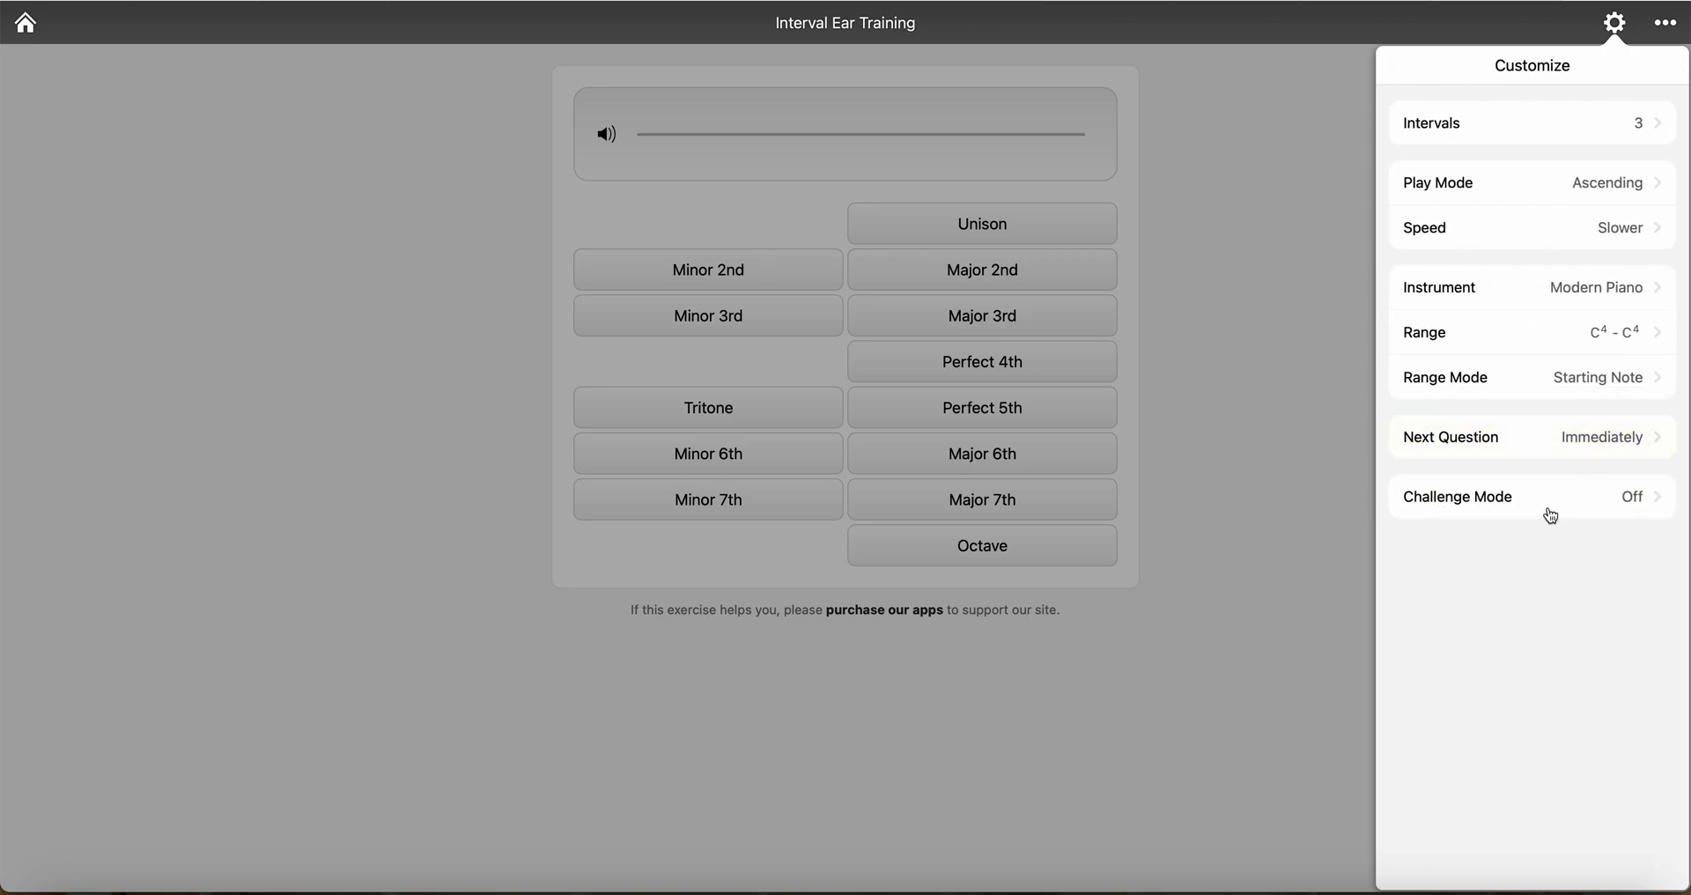
{"action": "left_click", "coordinate": [1546, 509]}
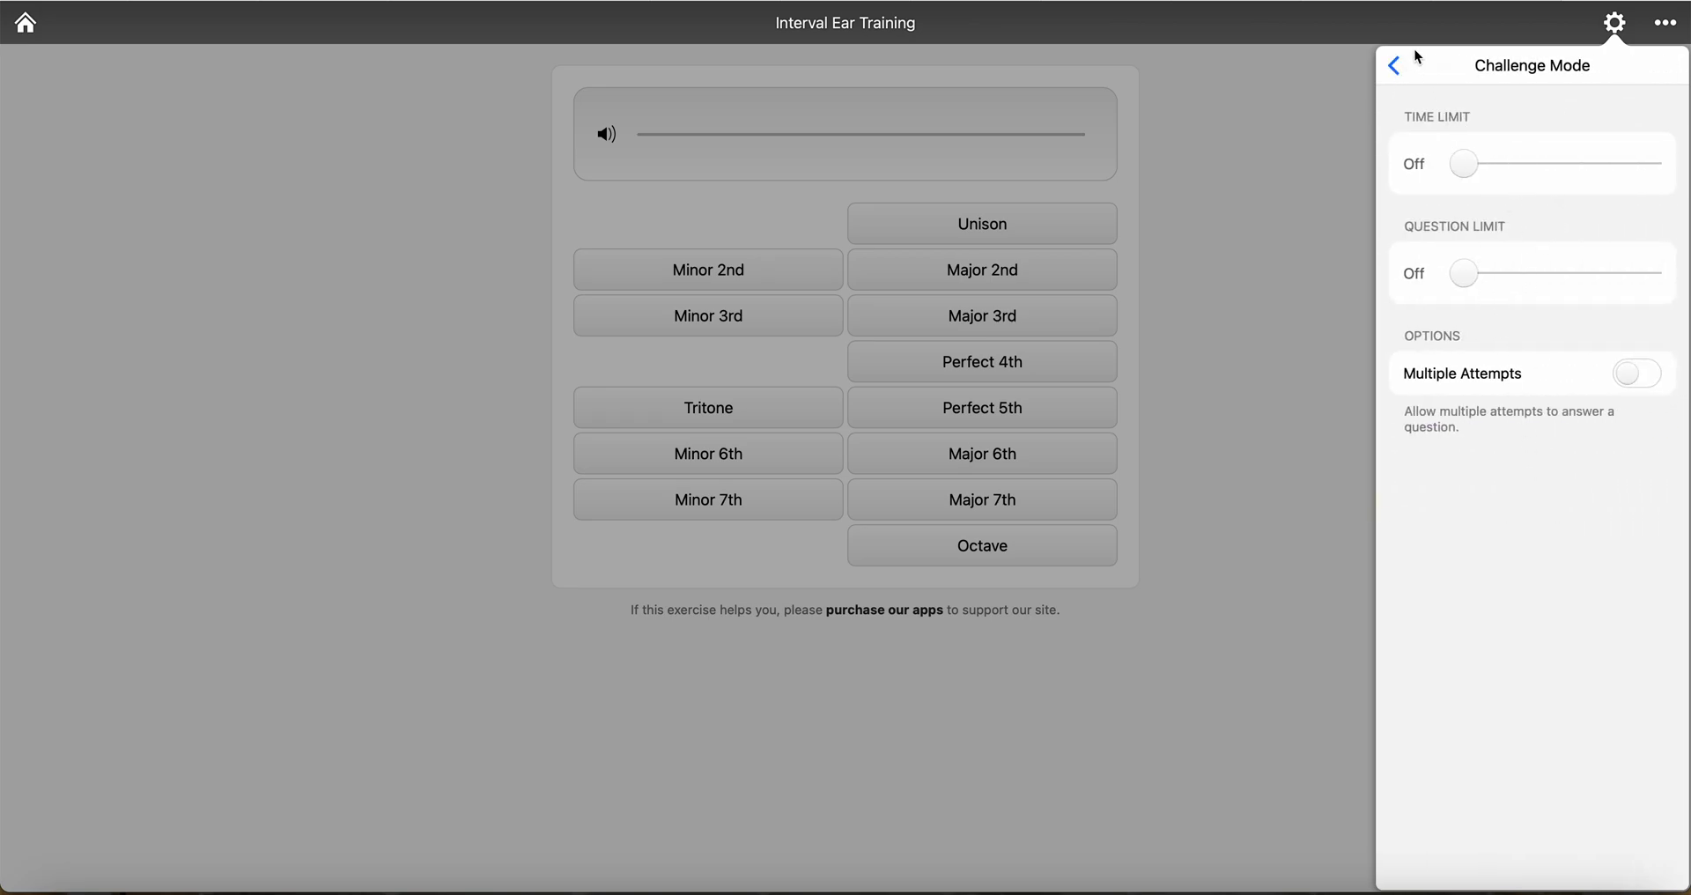
{"action": "left_click", "coordinate": [1397, 64]}
{"action": "left_click", "coordinate": [1614, 22]}
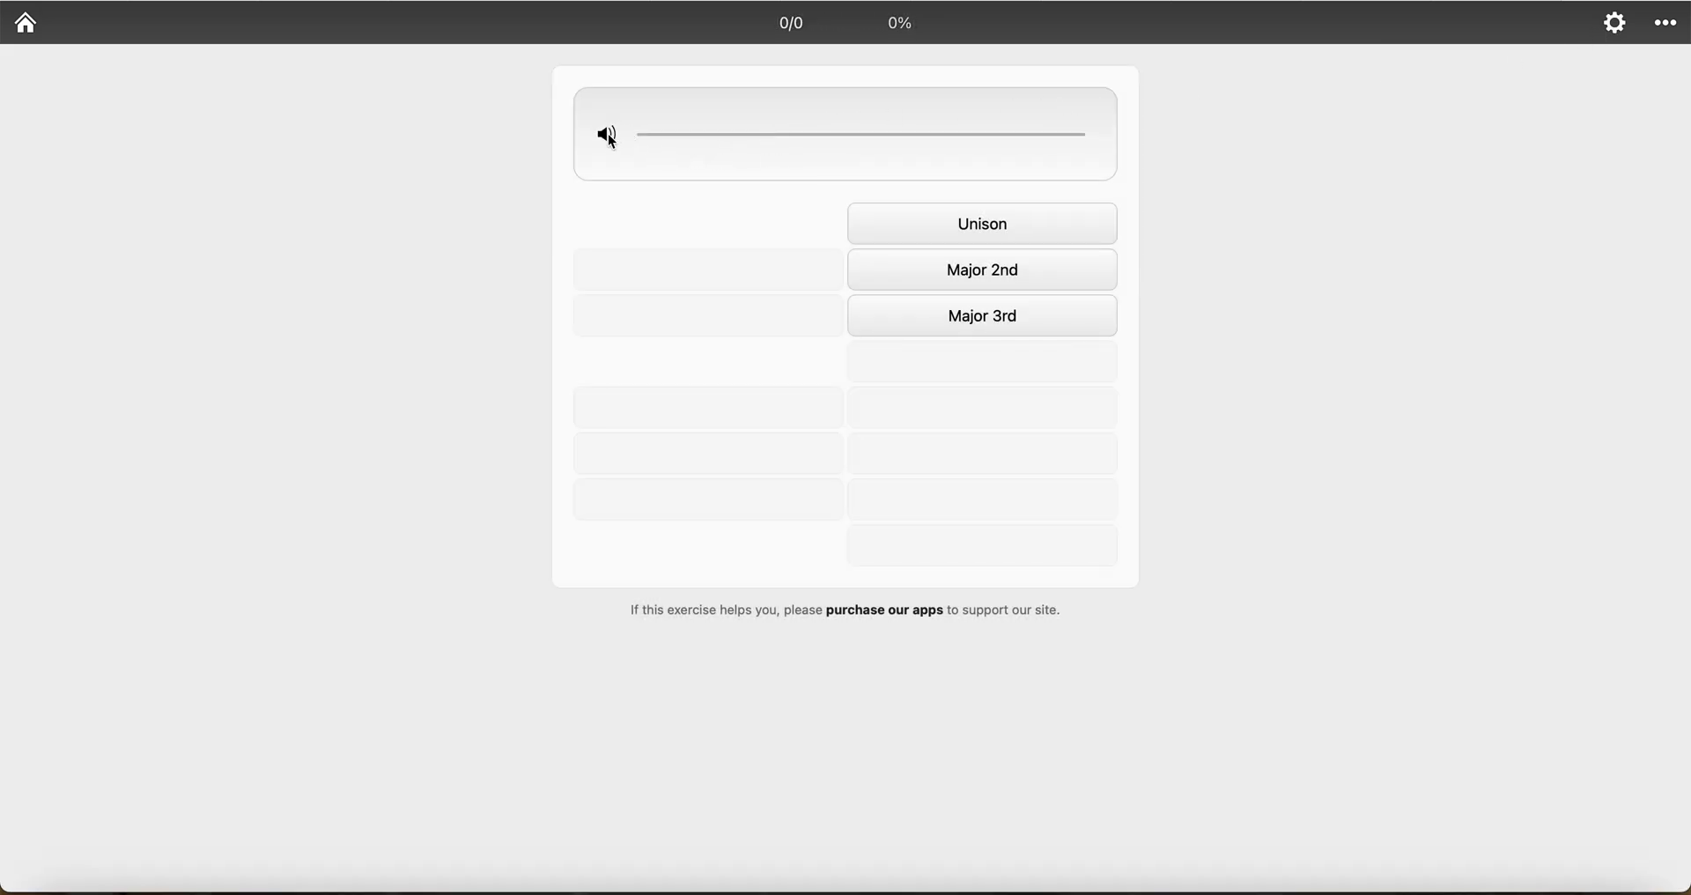
Play the intervals and answer six questions with Major 3rd, Unison, Major 3rd, Unison, Major 3rd and Major 2nd.
{"action": "left_click", "coordinate": [609, 136]}
{"action": "left_click", "coordinate": [914, 333]}
{"action": "left_click", "coordinate": [607, 136]}
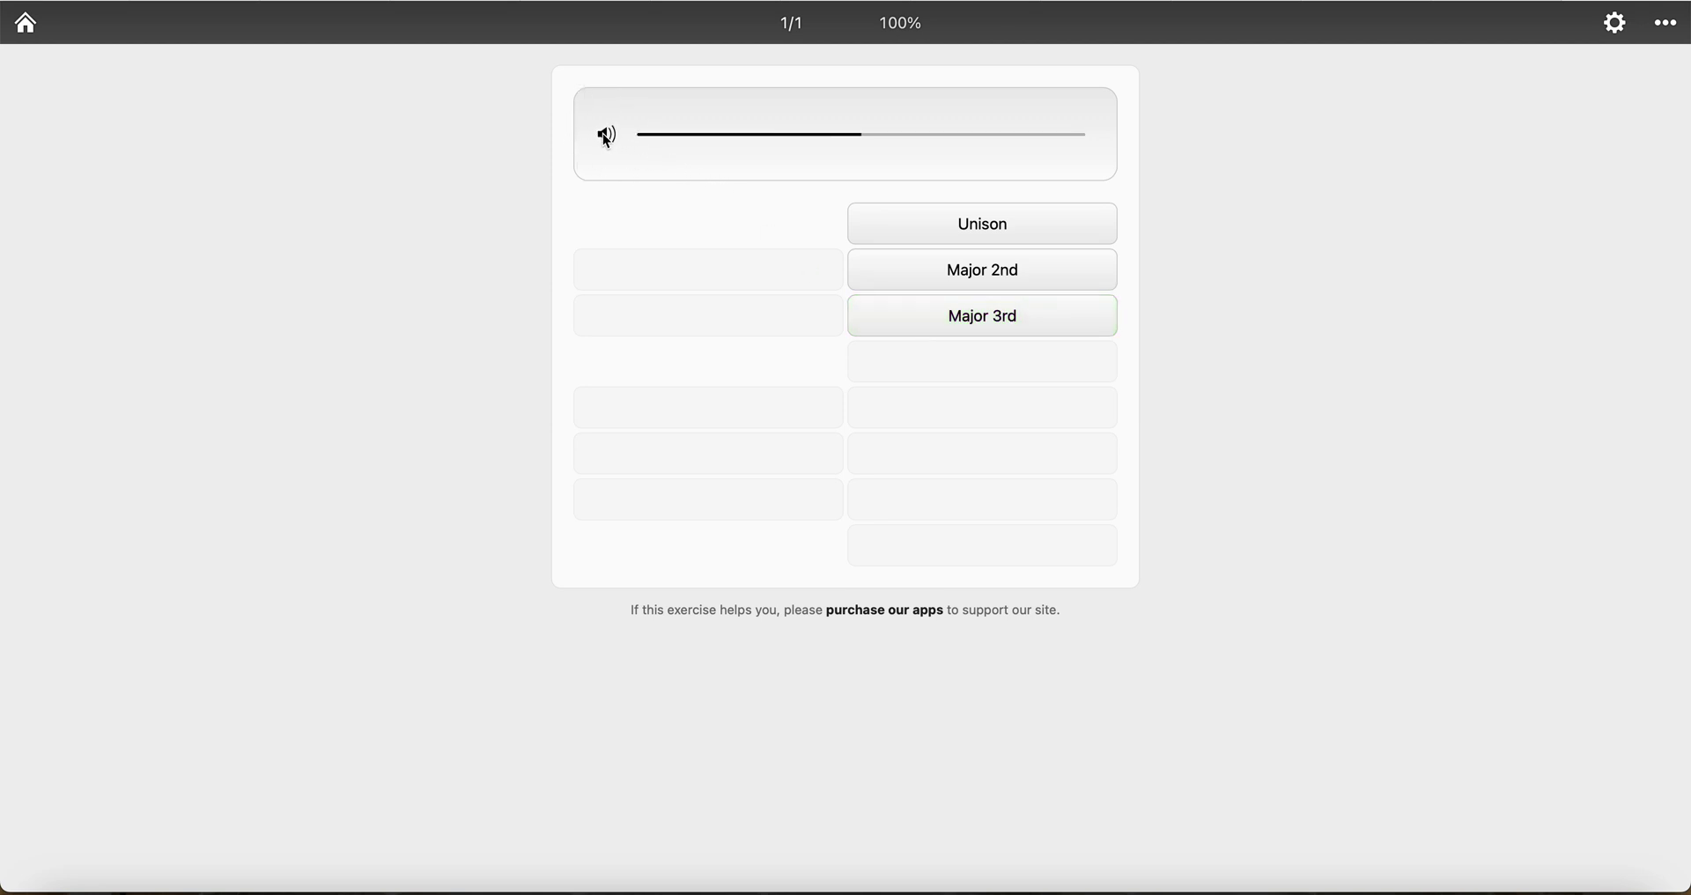
{"action": "left_click", "coordinate": [1028, 233]}
{"action": "left_click", "coordinate": [969, 332]}
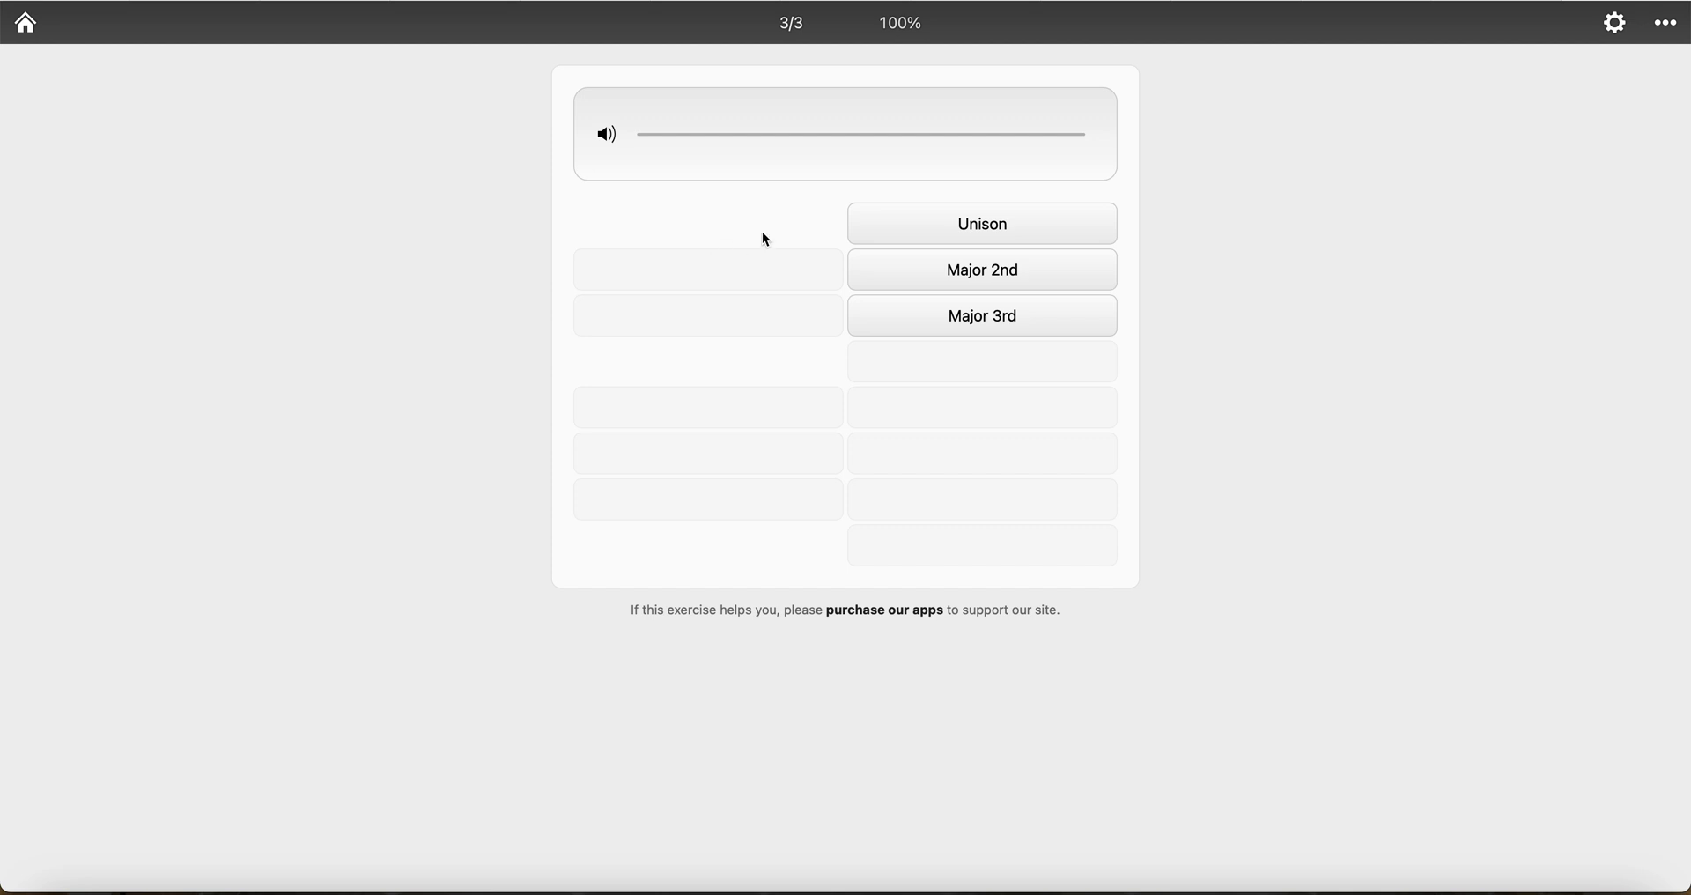
{"action": "left_click", "coordinate": [875, 241]}
{"action": "left_click", "coordinate": [905, 331]}
{"action": "left_click", "coordinate": [882, 275]}
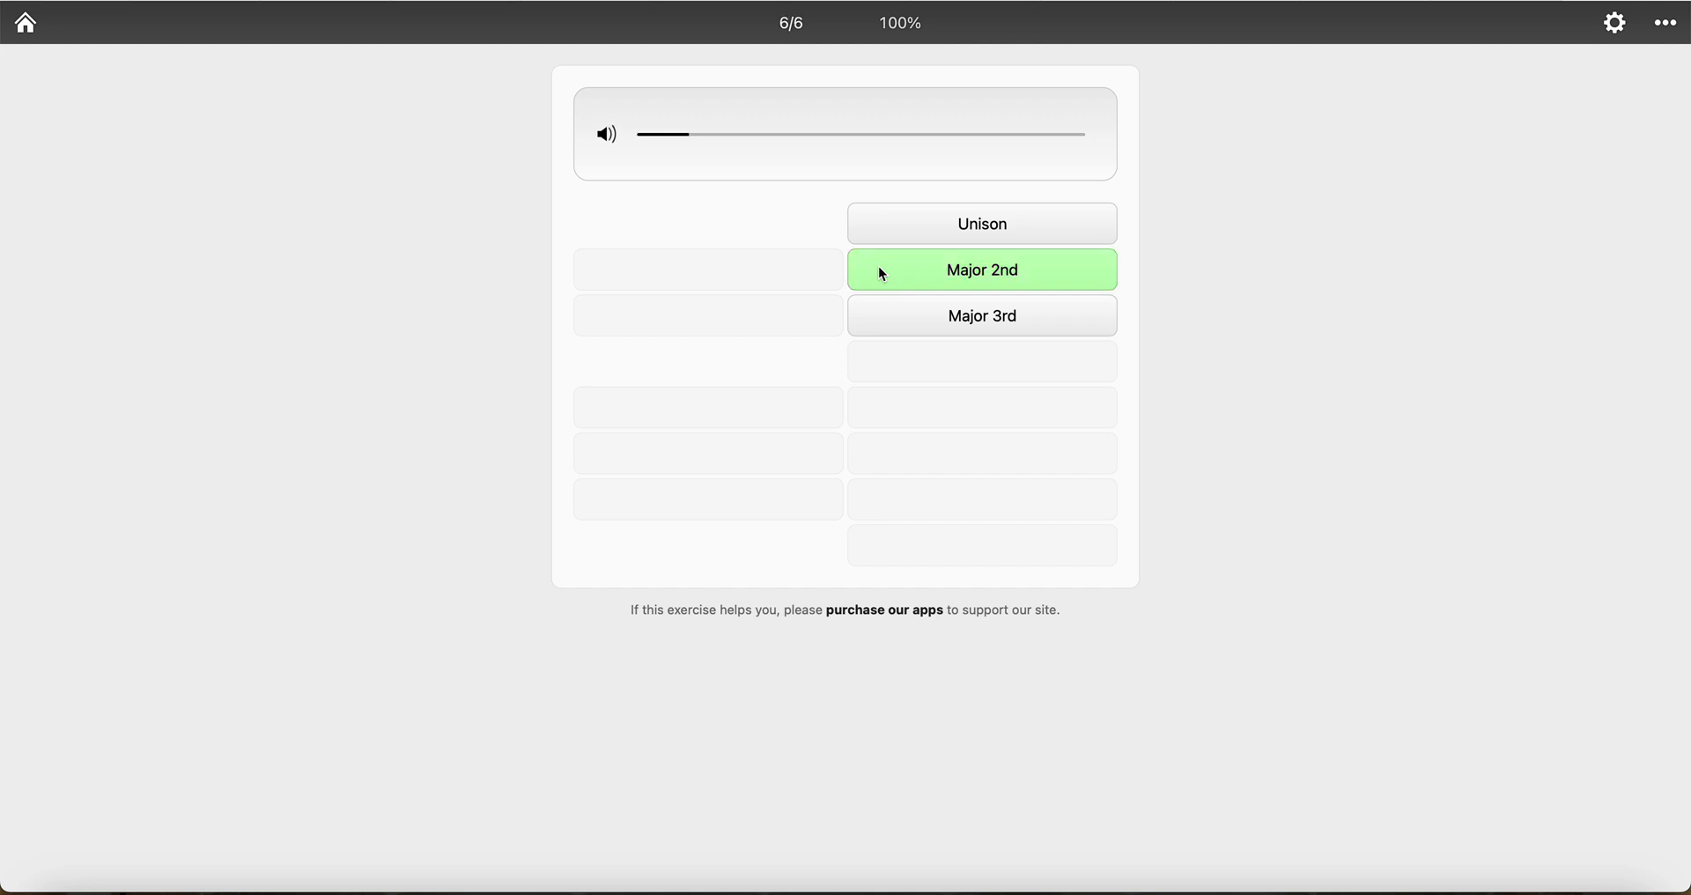
Return to the exercise list and look through its categories, from Staff Identification to the For Teachers section.
{"action": "left_click", "coordinate": [27, 33]}
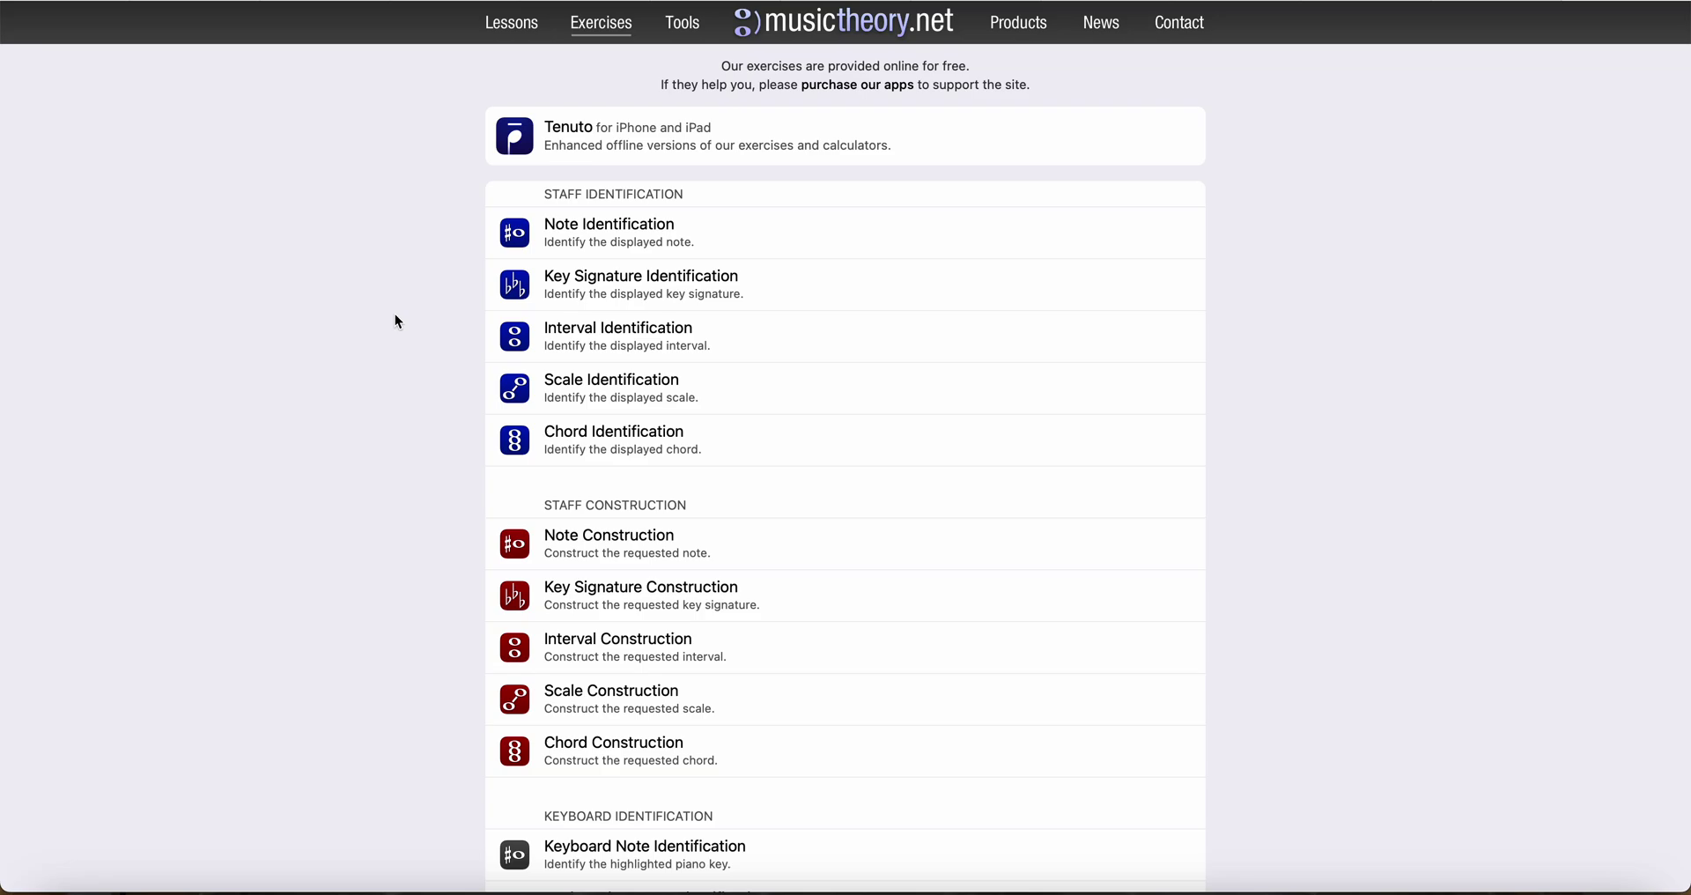
{"action": "scroll", "coordinate": [395, 316], "scroll_direction": "down", "scroll_amount": 10}
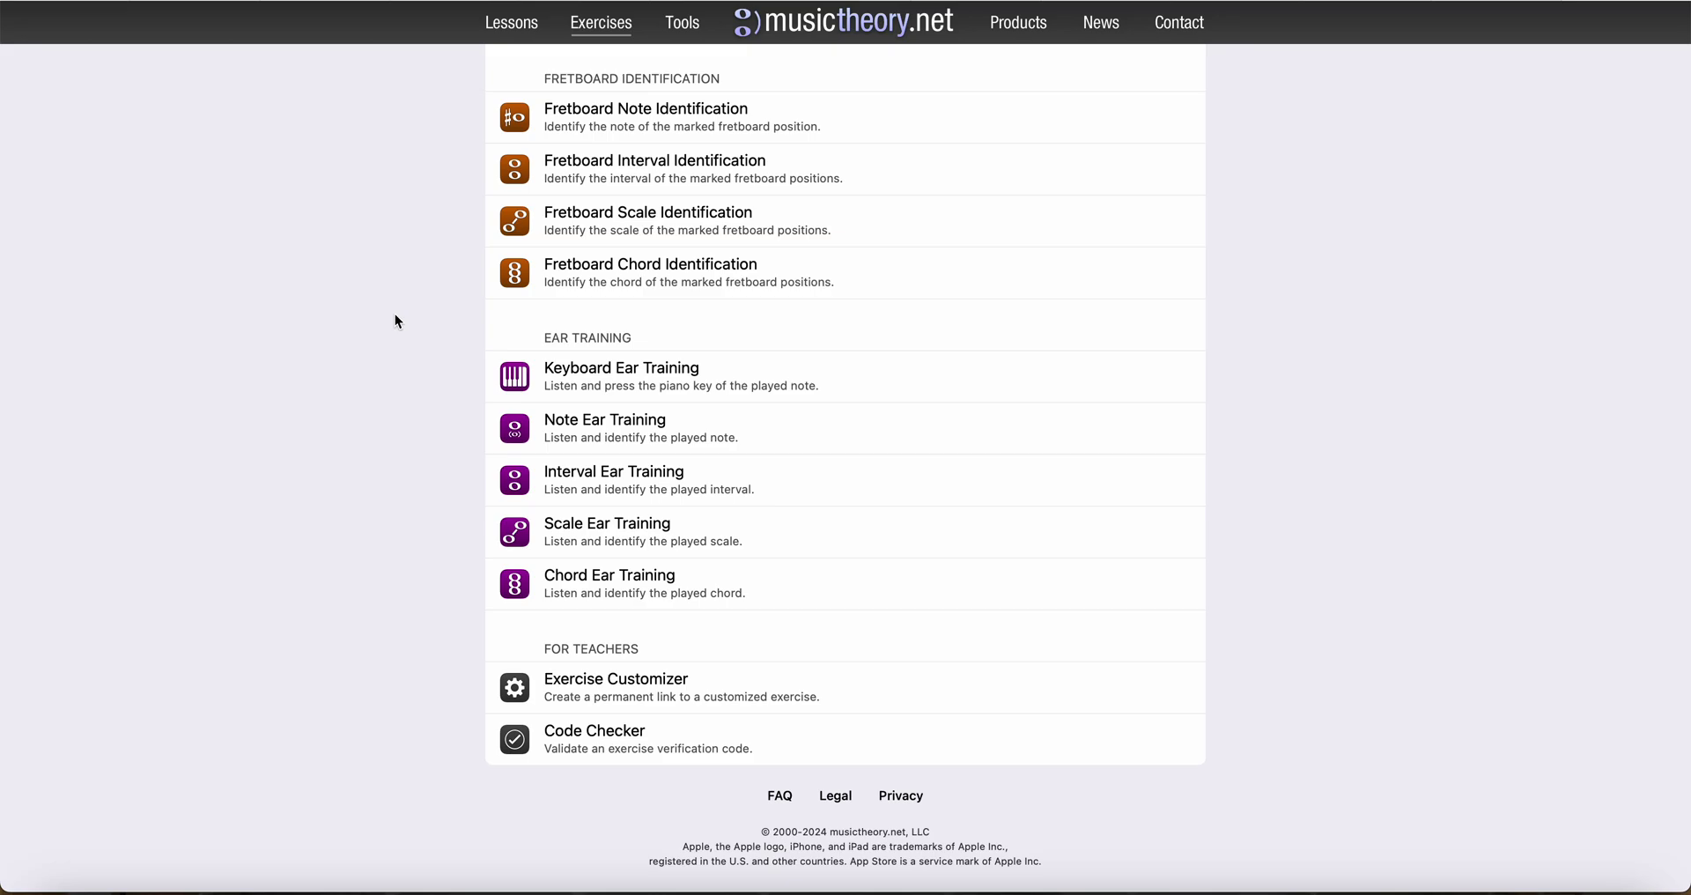
{"action": "scroll", "coordinate": [395, 315], "scroll_direction": "up", "scroll_amount": 10}
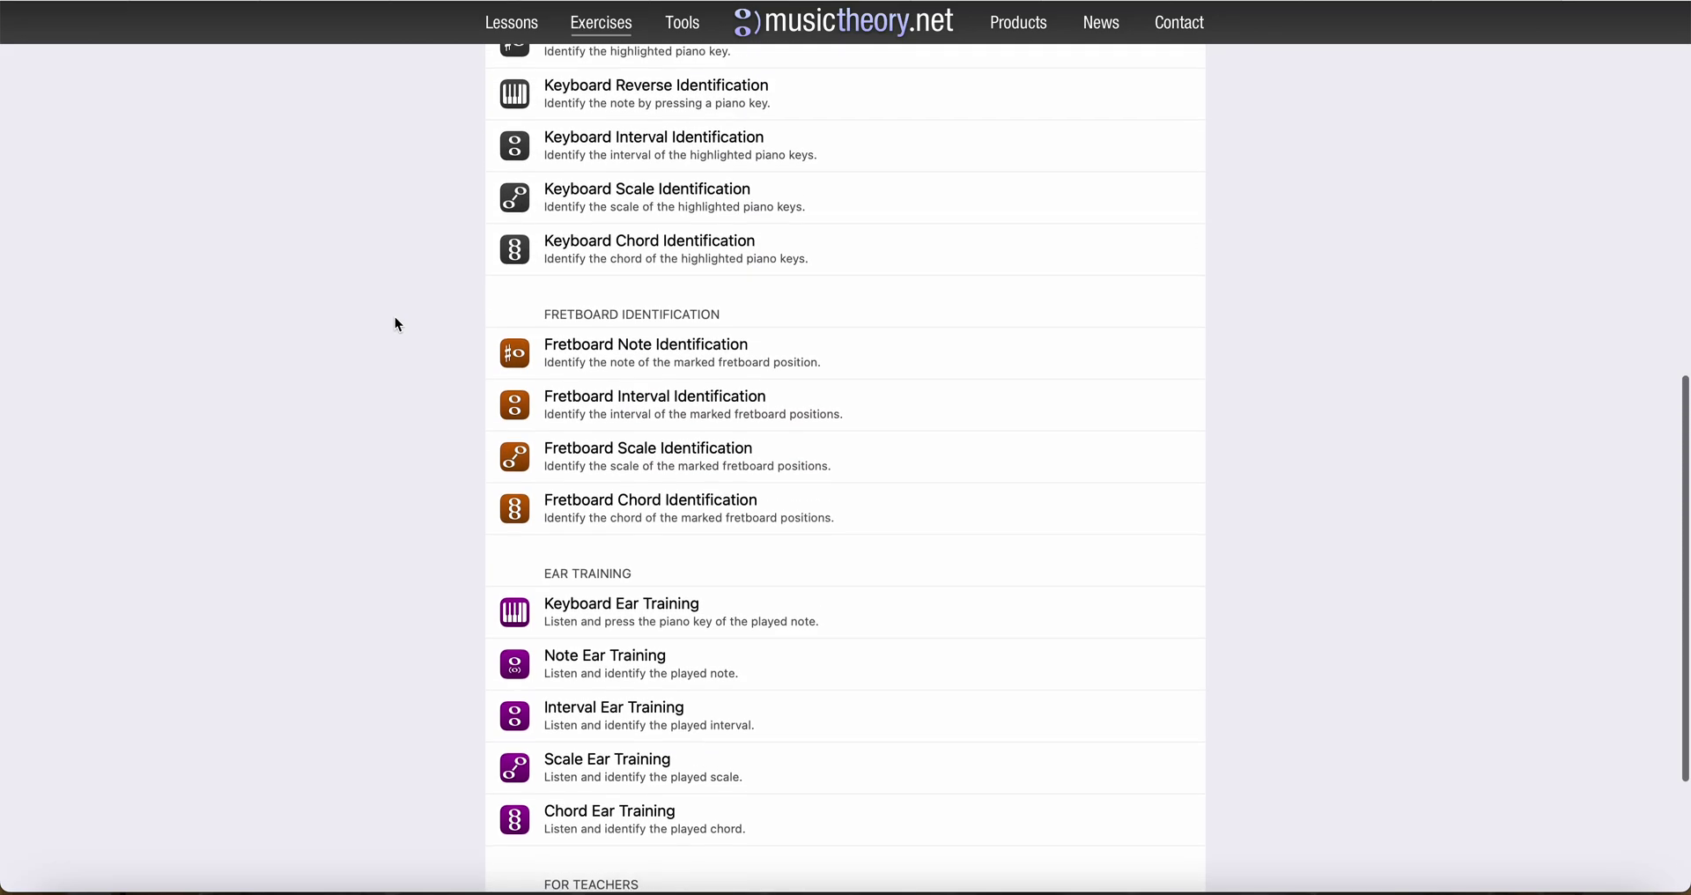
{"action": "scroll", "coordinate": [396, 320], "scroll_direction": "up", "scroll_amount": 3}
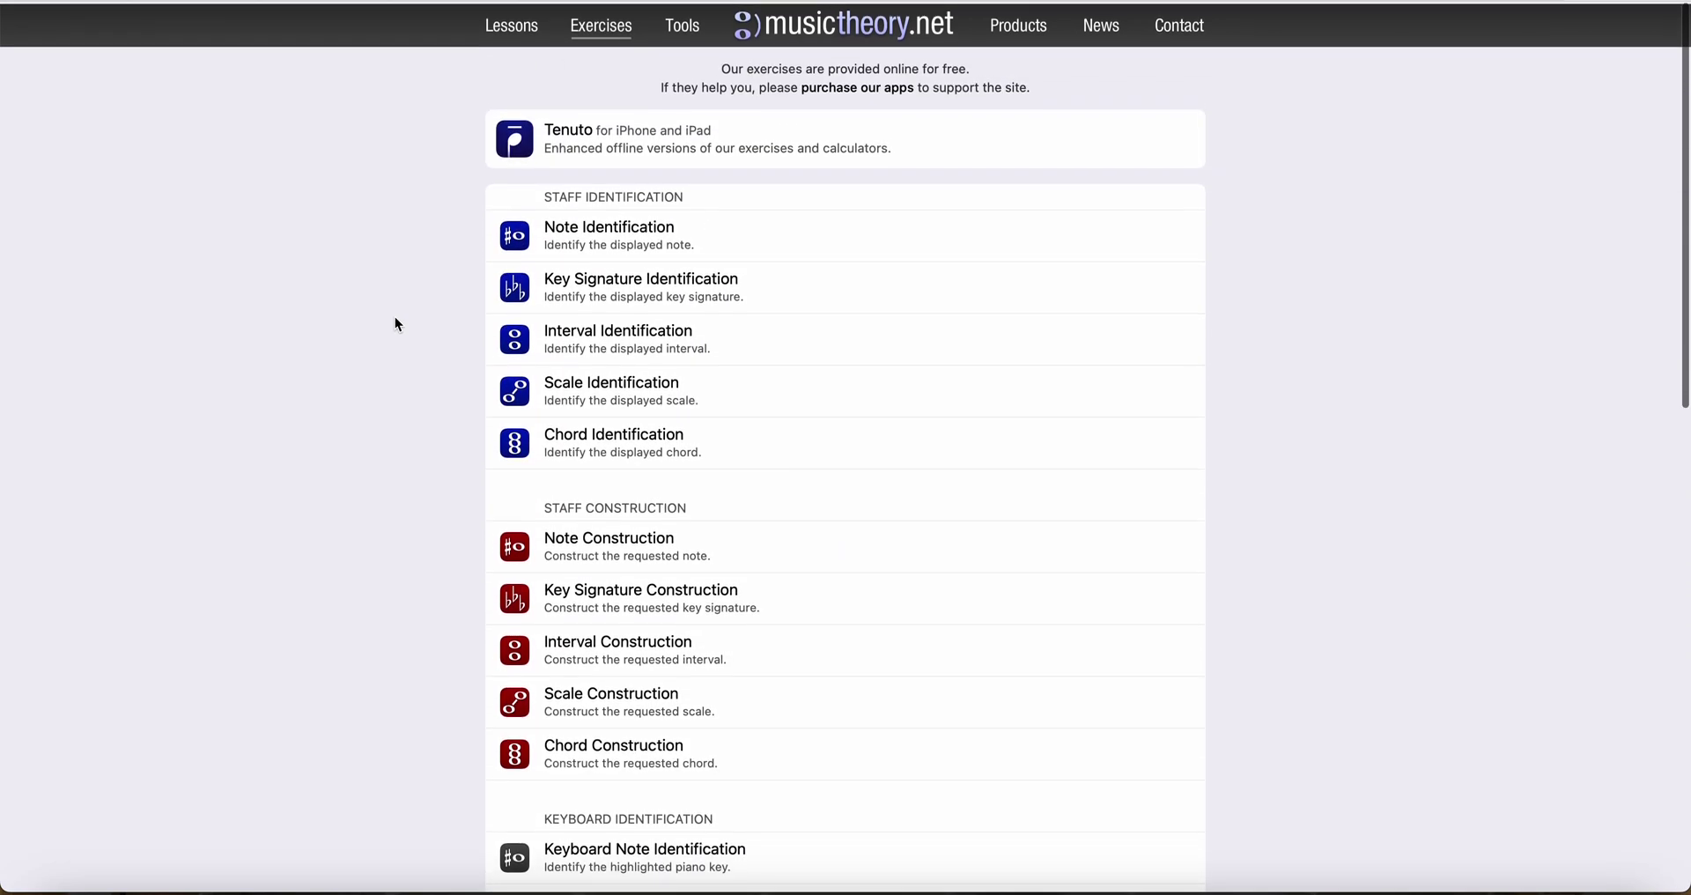